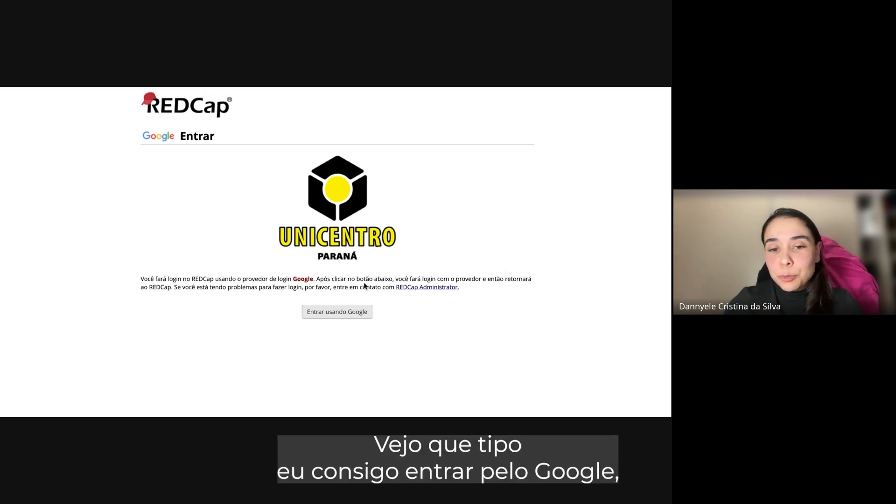
Sign in with the institutional Google account and complete two-step verification with the emailed code.
left_click(360, 318)
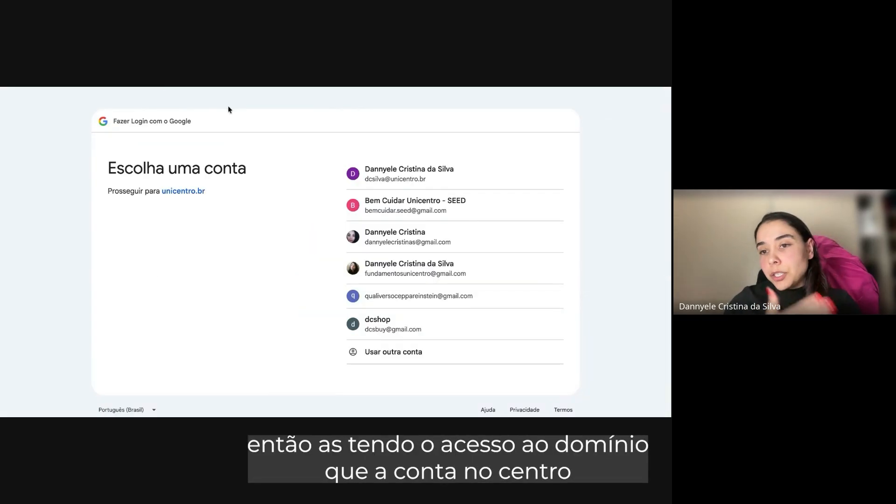
left_click(406, 175)
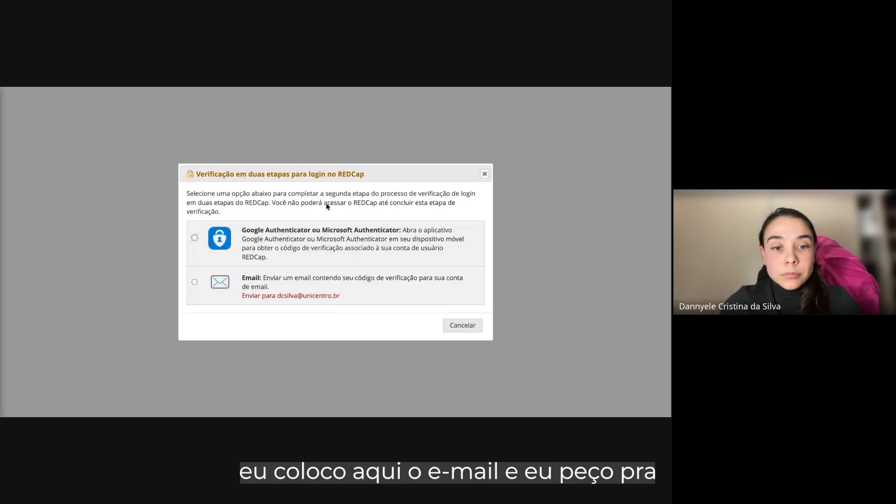
left_click(194, 282)
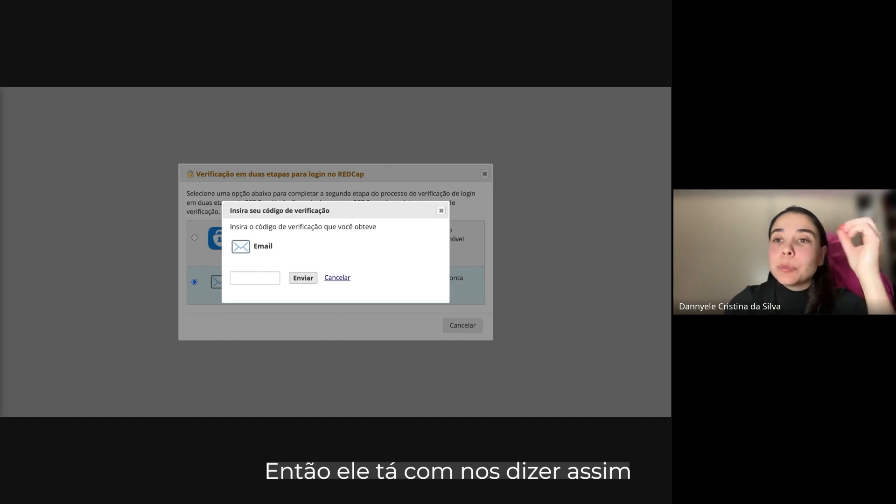
left_click(238, 278)
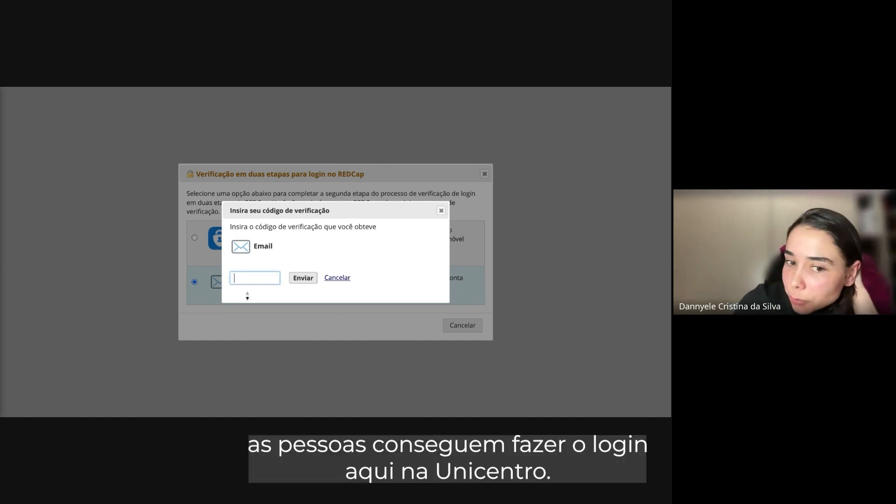
left_click(296, 278)
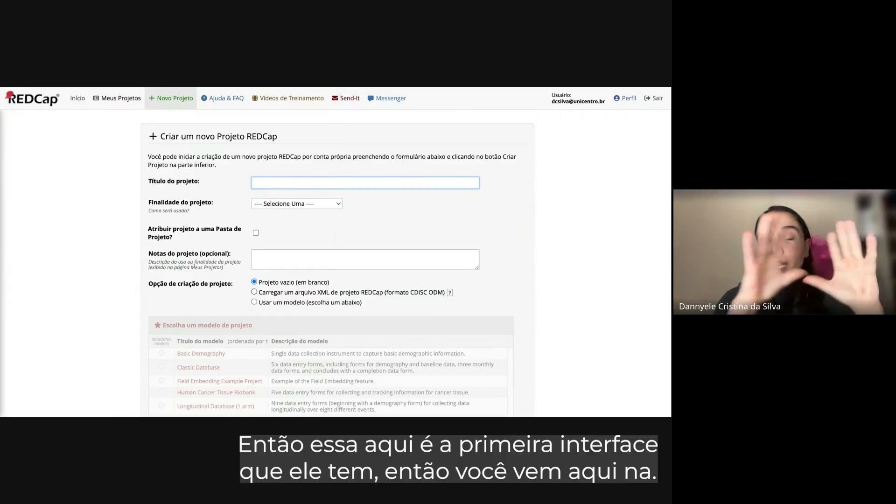
Browse the Início page and the Meus Projetos list, then go back to Novo Projeto.
left_click(77, 98)
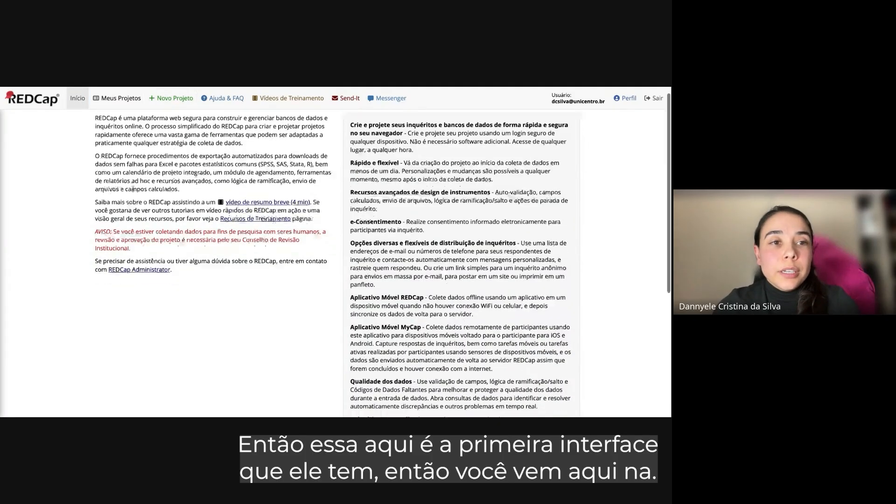
scroll(133, 188, "down", 5)
scroll(133, 188, "up", 5)
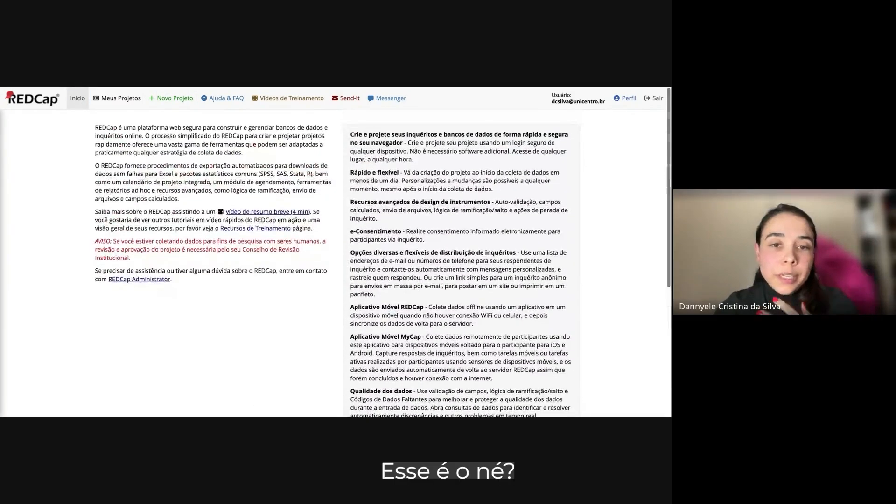
left_click(108, 104)
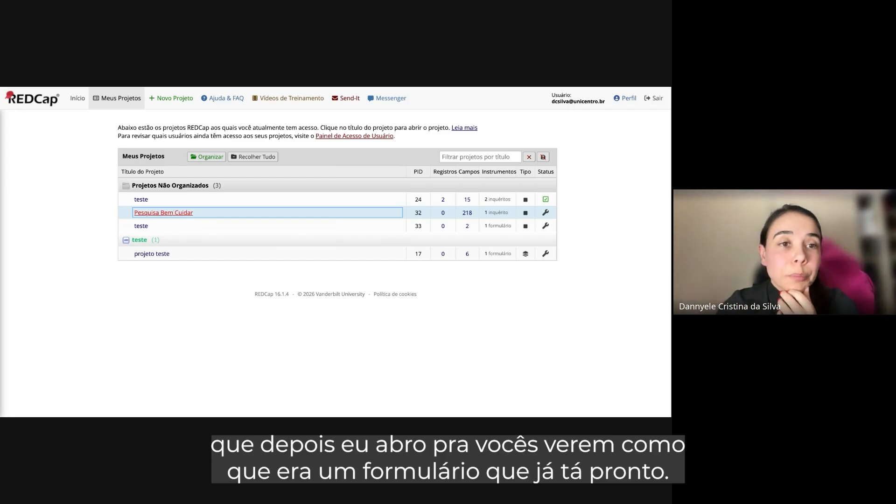
left_click(171, 105)
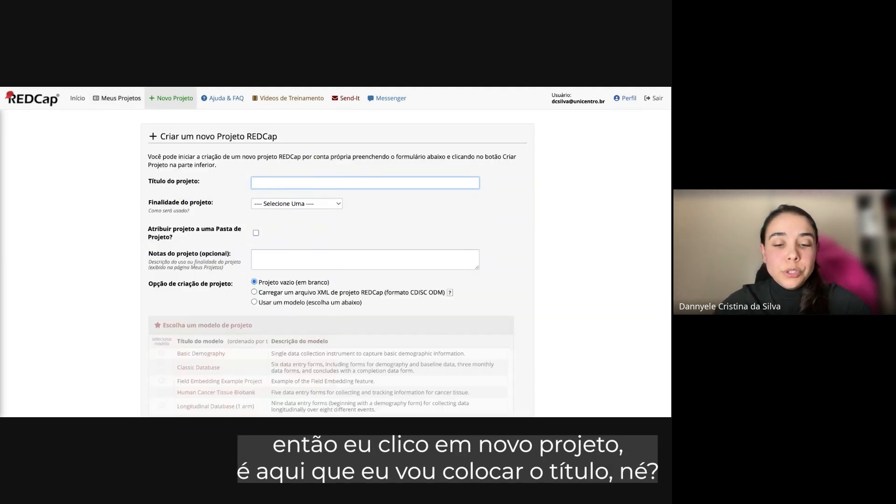
Enter 'Teste pet saúde' as the project title.
type("Teste")
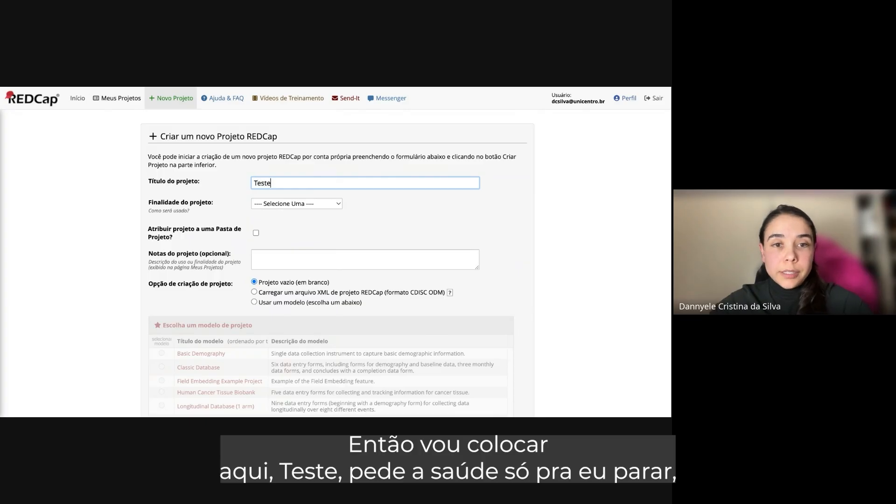
type(" pet sa")
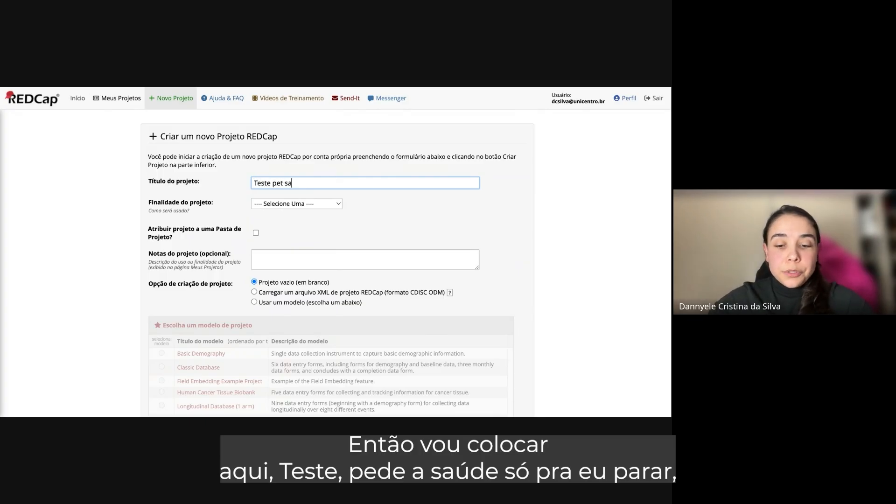
type("úde")
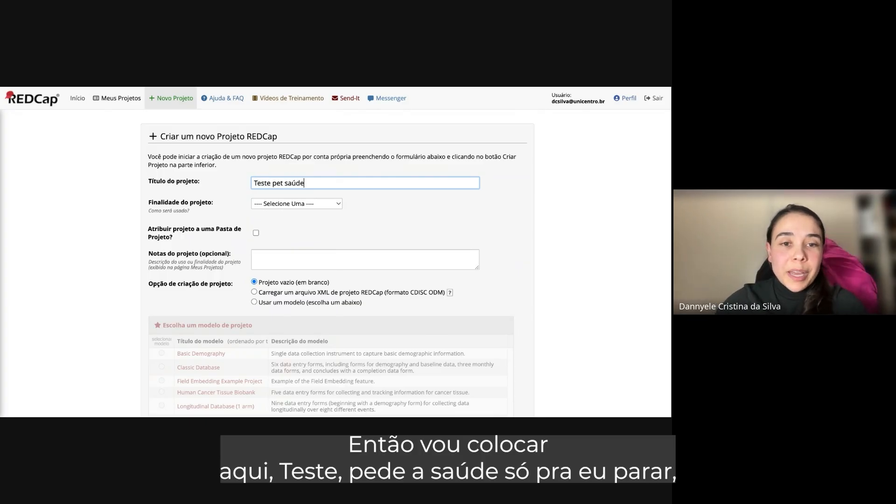
left_click(285, 204)
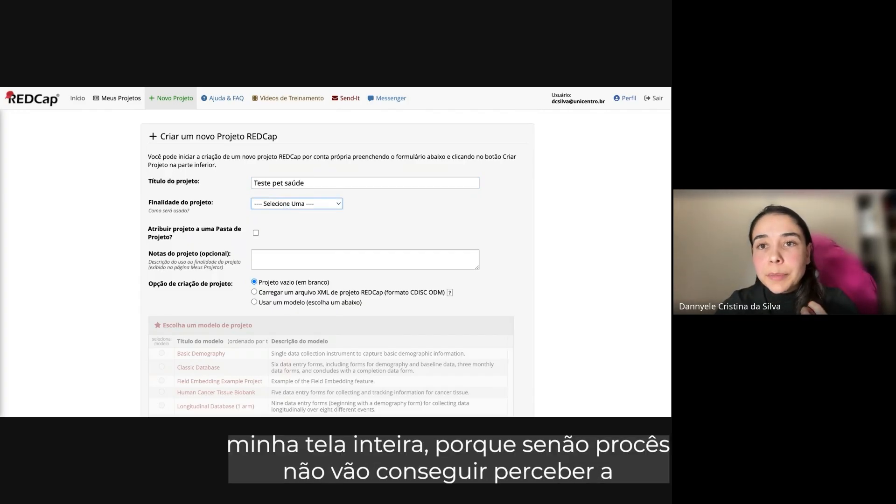
key("Tab")
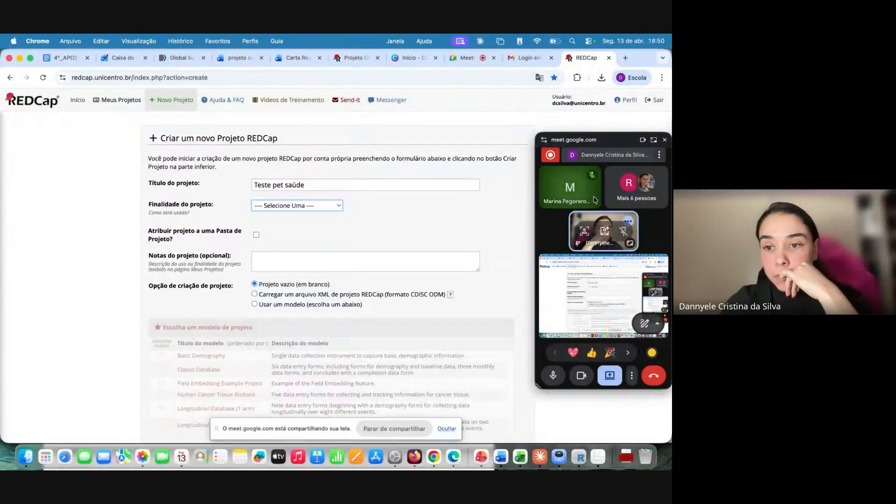
Set the project purpose to Prática/Apenas por diversão and tick assigning it to a project folder.
left_click_drag(536, 247, 563, 245)
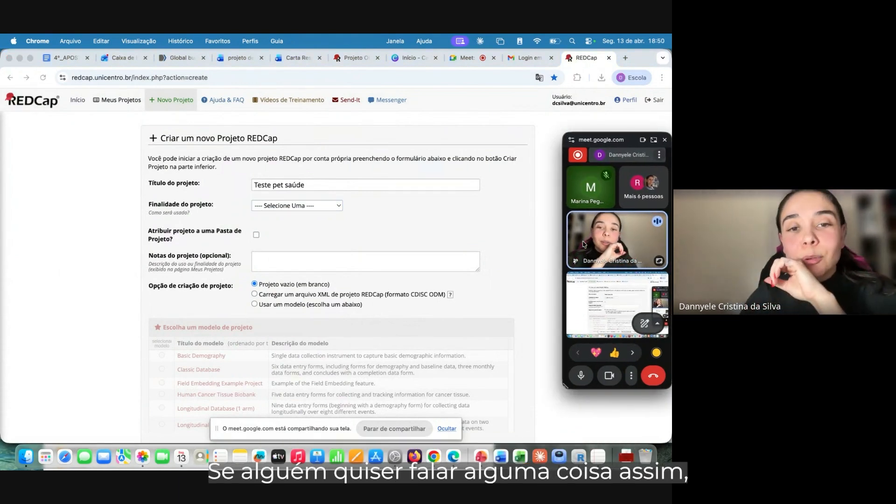
left_click(337, 206)
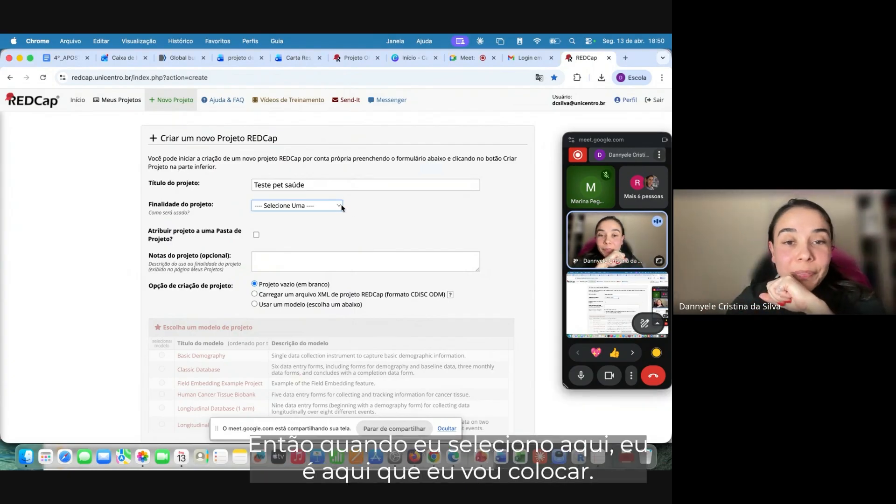
left_click(337, 205)
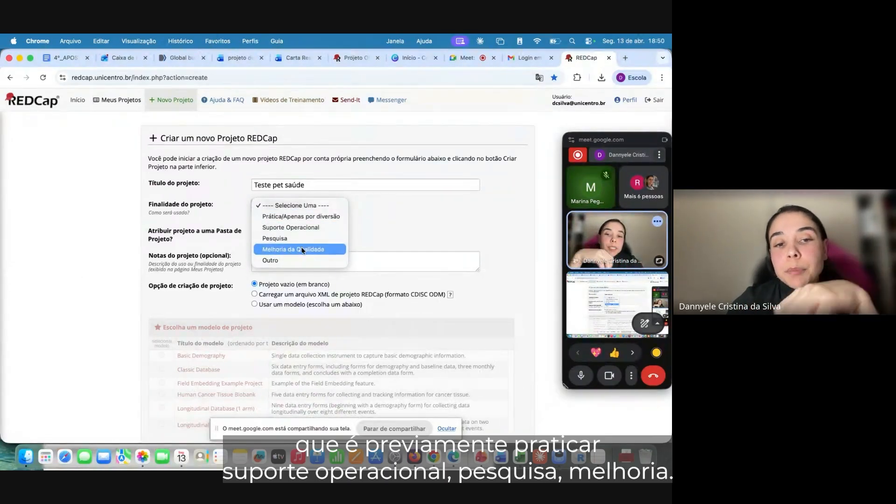
left_click(287, 259)
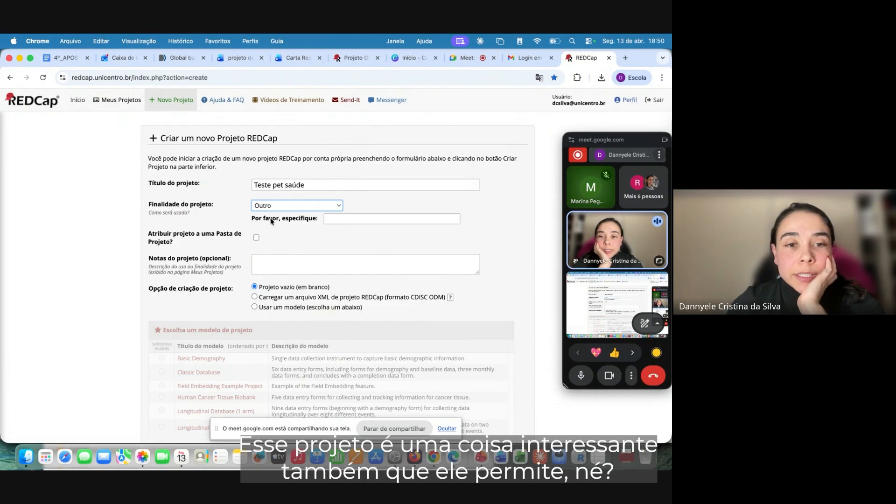
left_click(297, 206)
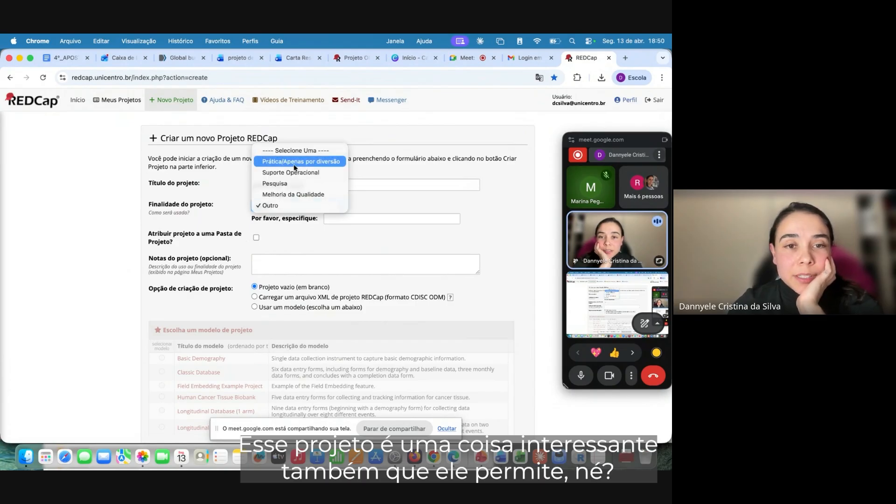
left_click(295, 163)
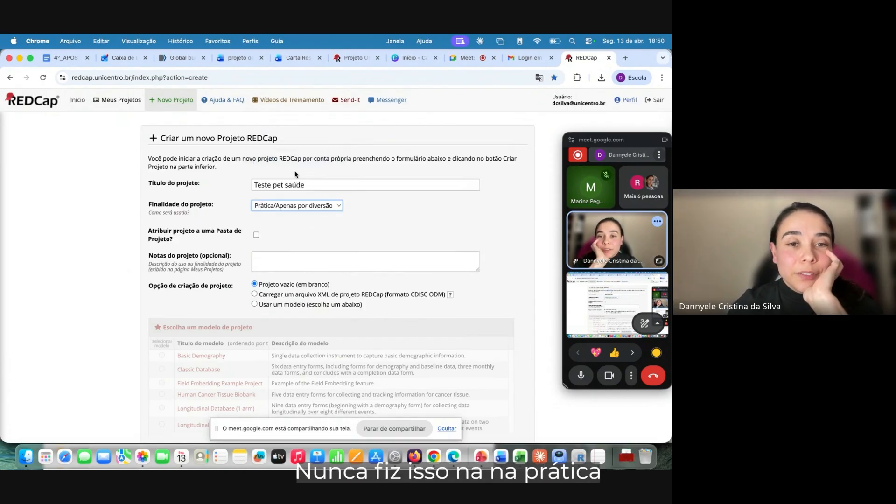
left_click(255, 236)
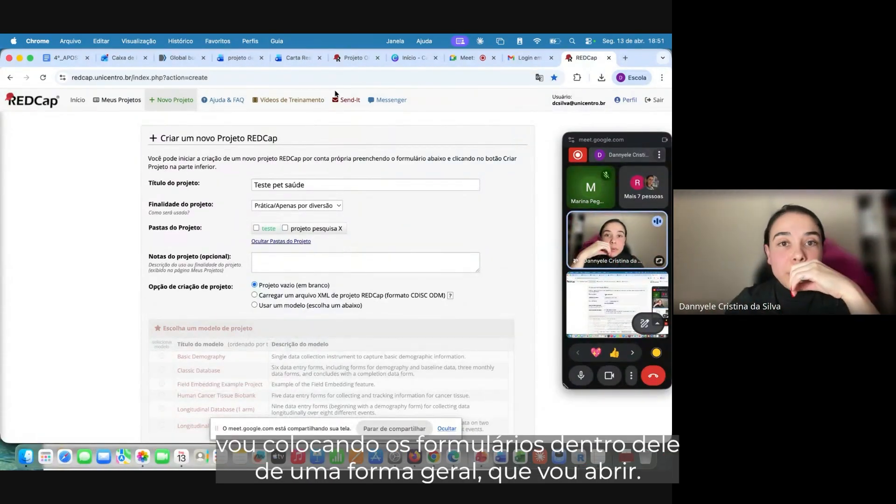
Log back into the other REDCap site after its session expired.
left_click(349, 58)
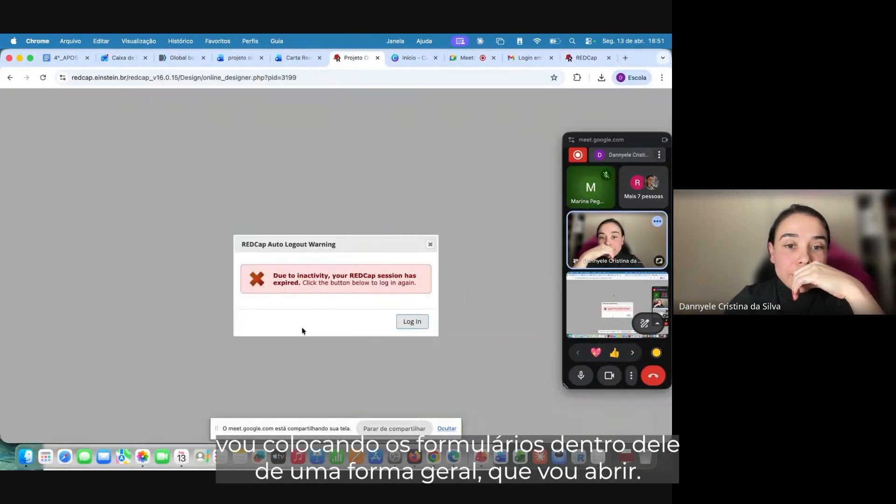
left_click(412, 322)
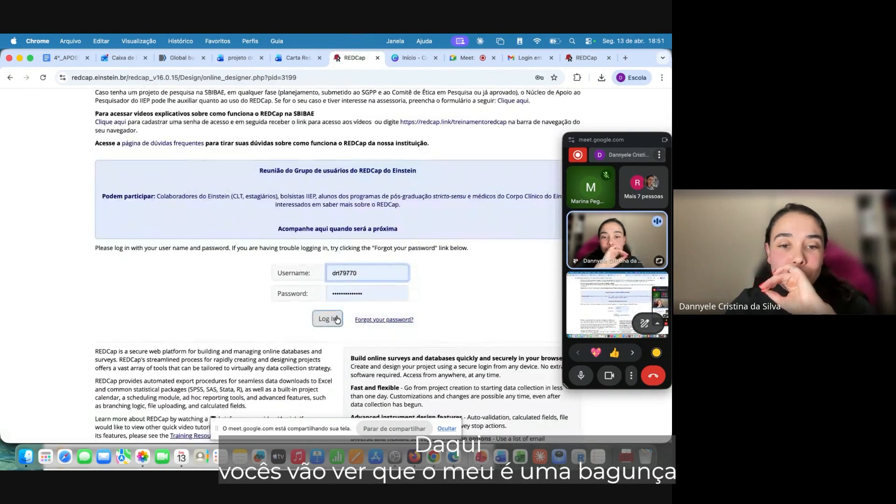
left_click(337, 319)
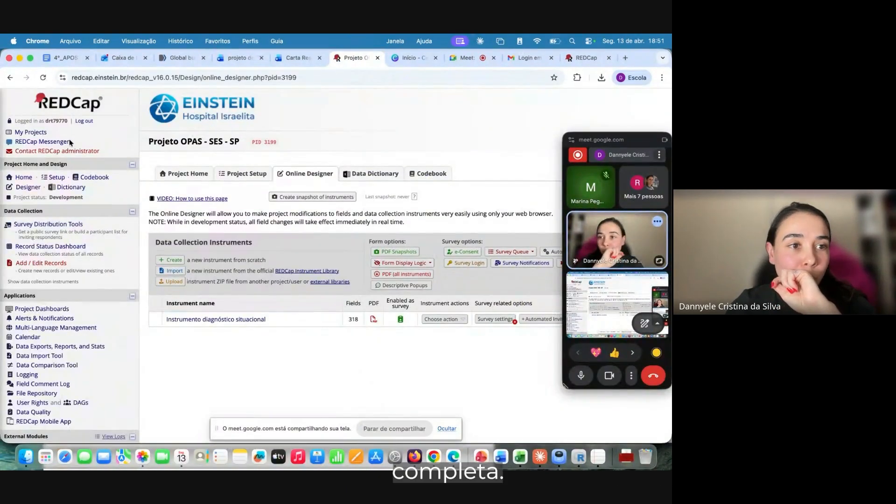
Scroll through the full My Projects list, then return to the new-project form tab.
left_click(40, 133)
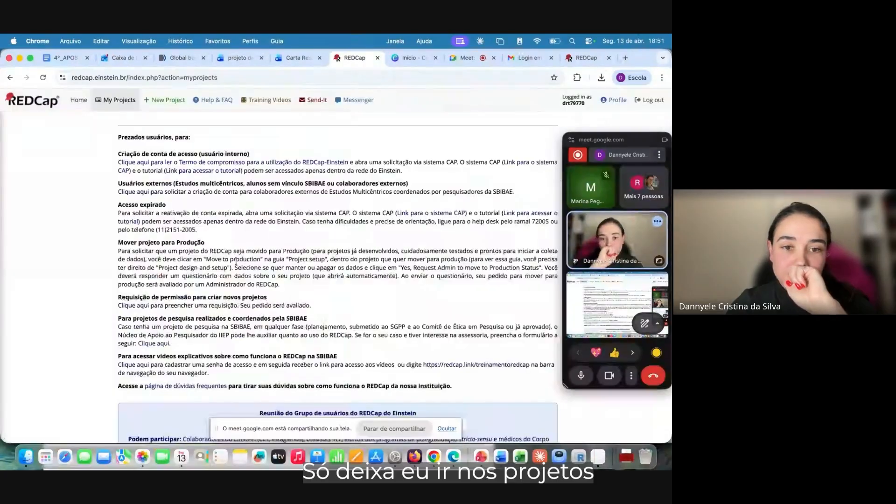
scroll(294, 301, "down", 7)
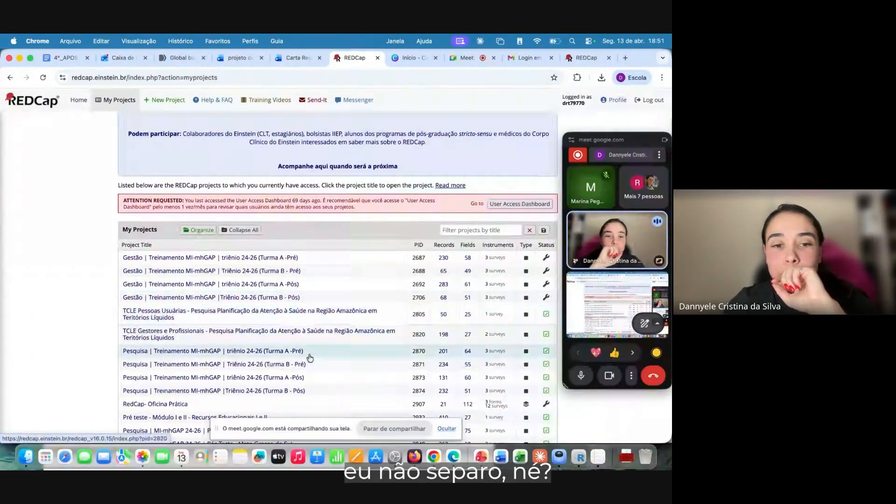
scroll(309, 358, "down", 5)
left_click(285, 196)
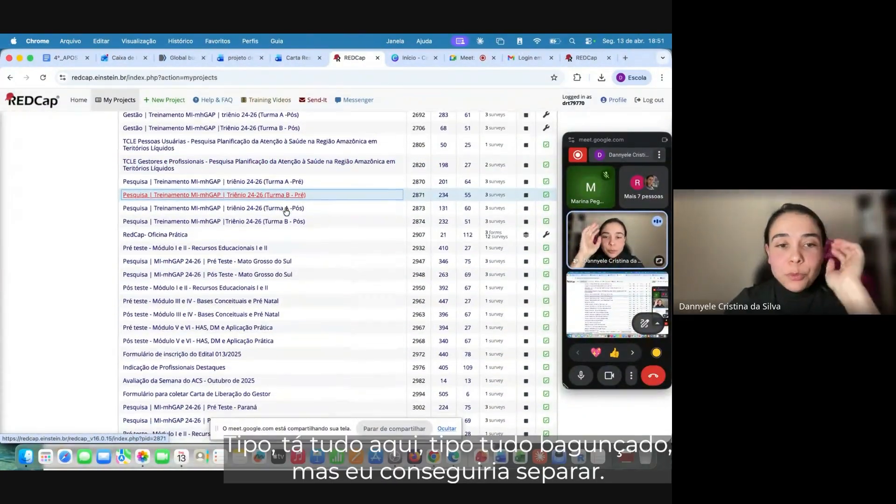
scroll(286, 211, "down", 4)
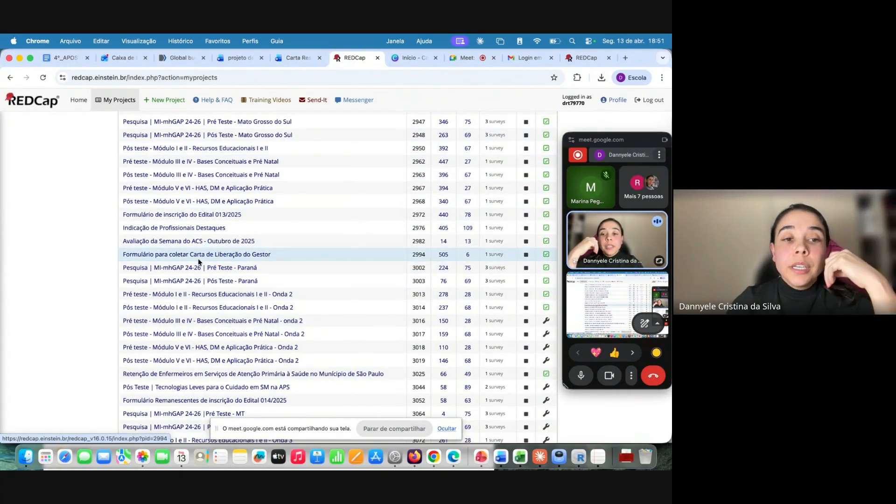
scroll(179, 242, "down", 5)
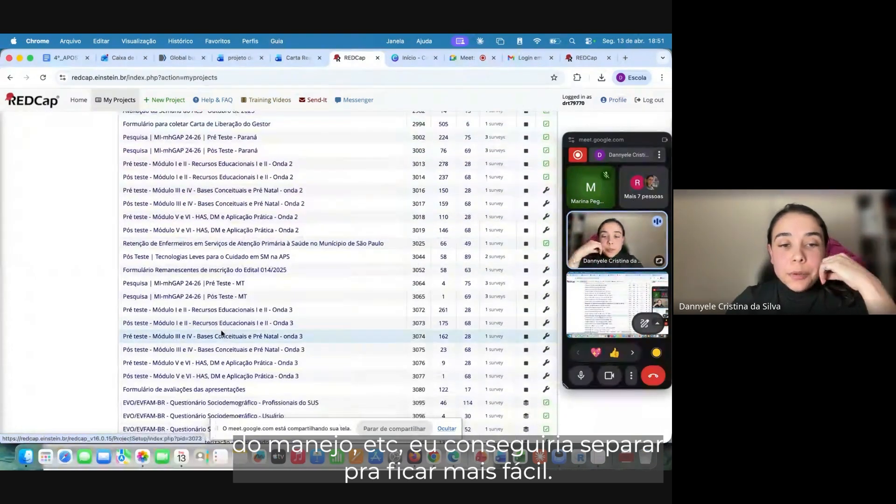
scroll(221, 333, "down", 1)
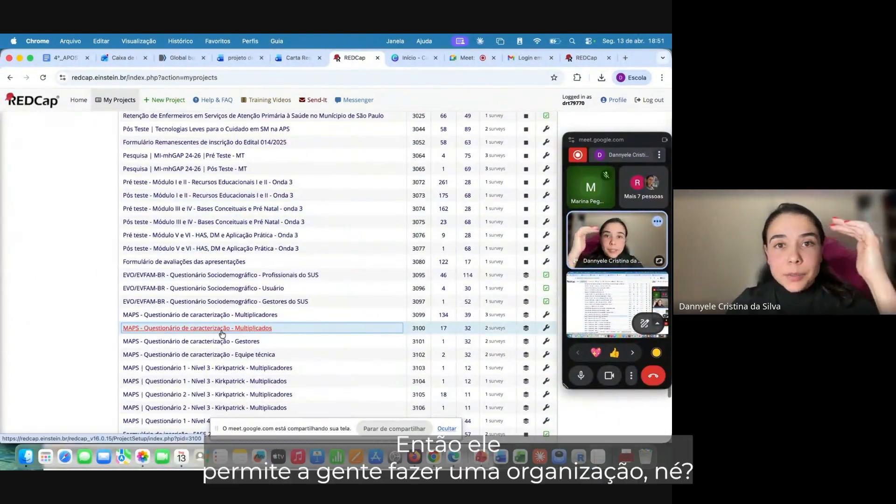
left_click(587, 58)
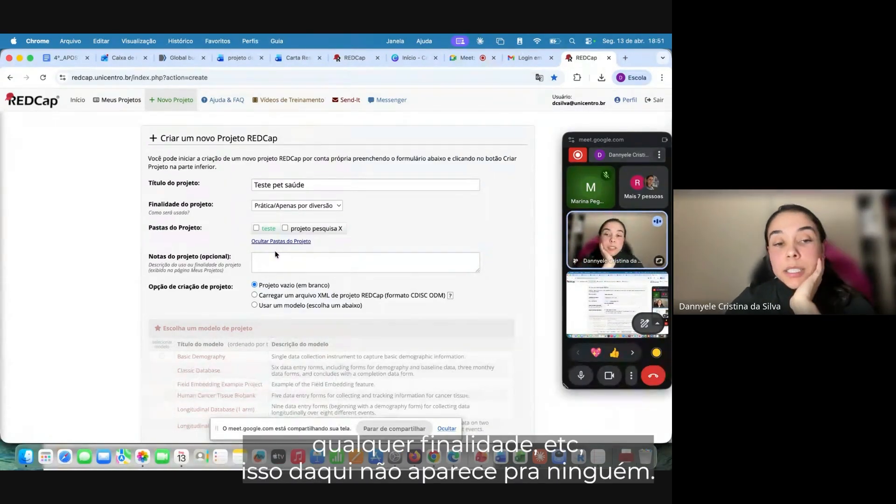
Create 'Teste pet saúde' as a blank project (Projeto vazio) with Criar Projeto.
scroll(203, 260, "down", 3)
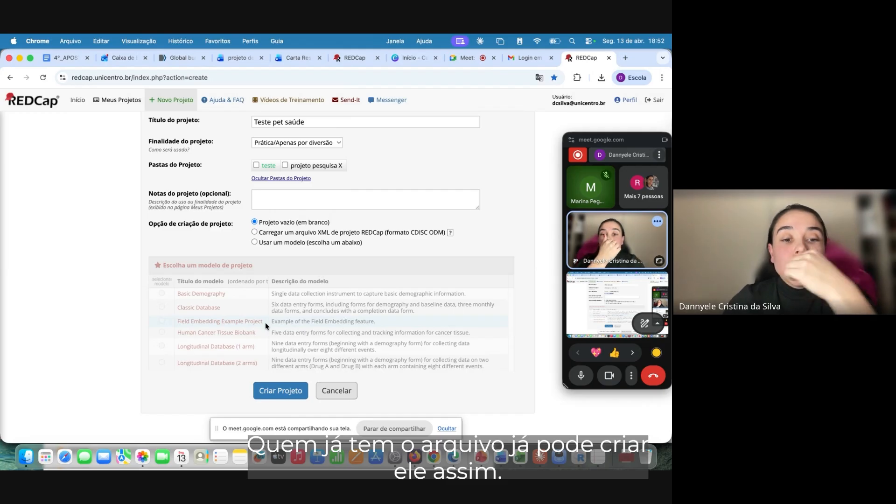
left_click(279, 394)
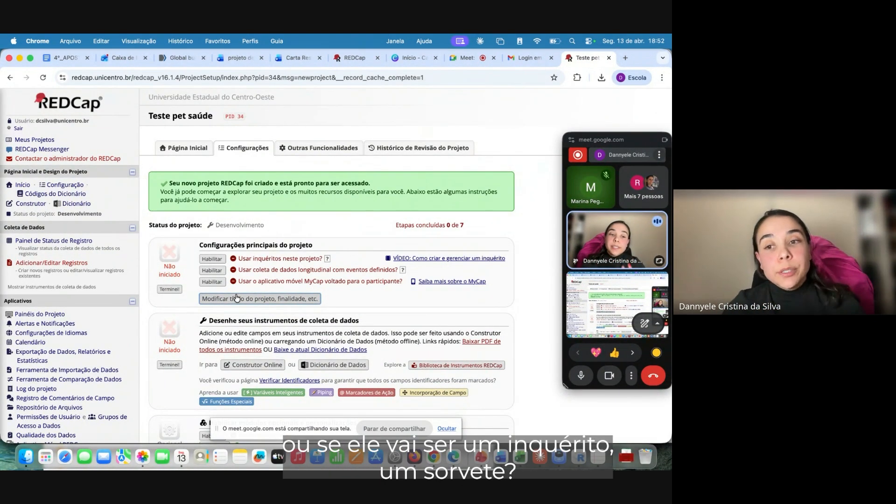
Enable 'Usar inquéritos neste projeto?', briefly disabling and re-enabling it.
scroll(236, 298, "down", 3)
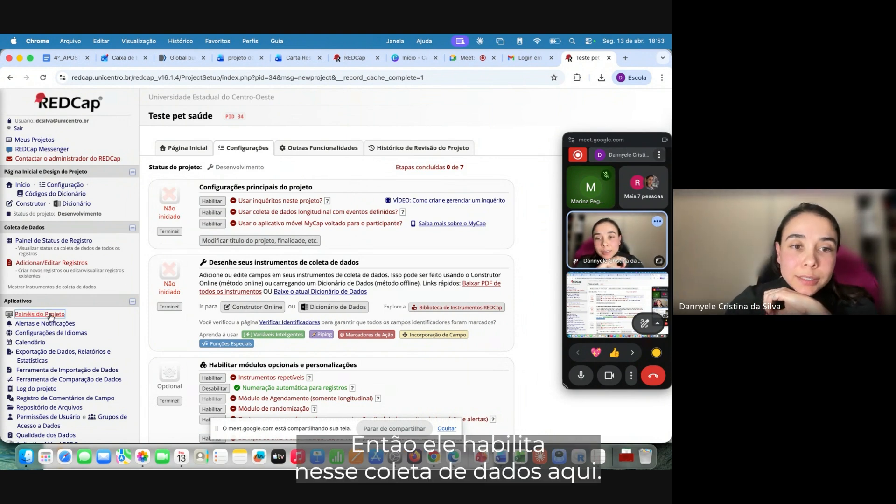
left_click(211, 201)
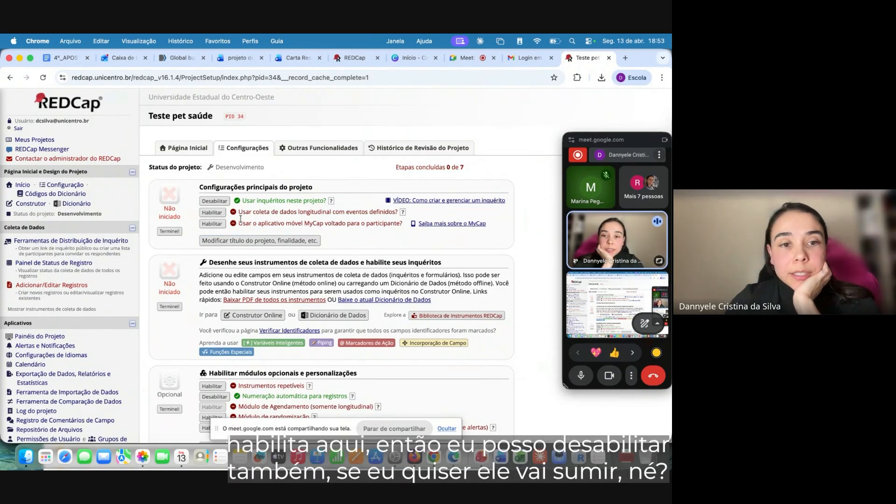
left_click(221, 201)
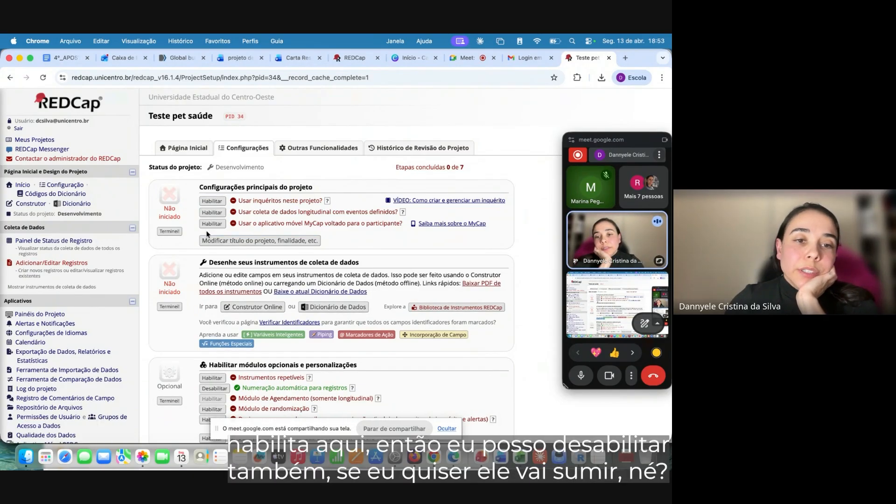
left_click(211, 202)
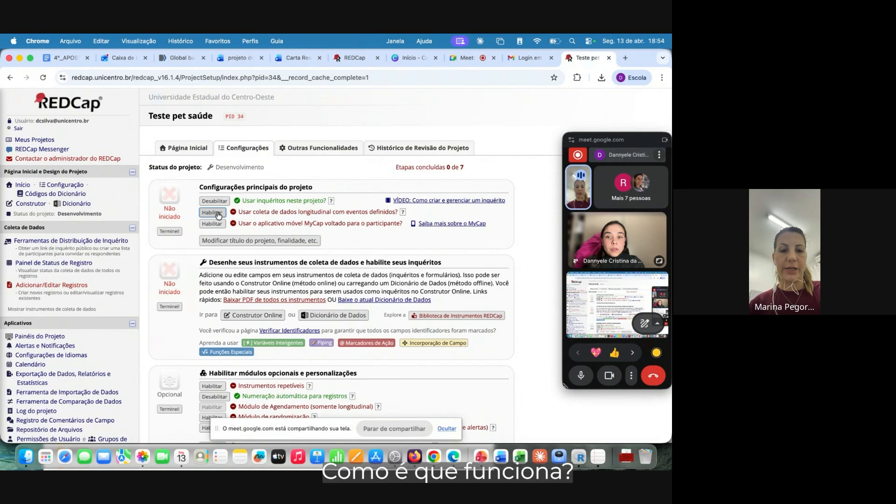
Enable 'Usar coleta de dados longitudinal com eventos definidos?' in project setup.
left_click(218, 213)
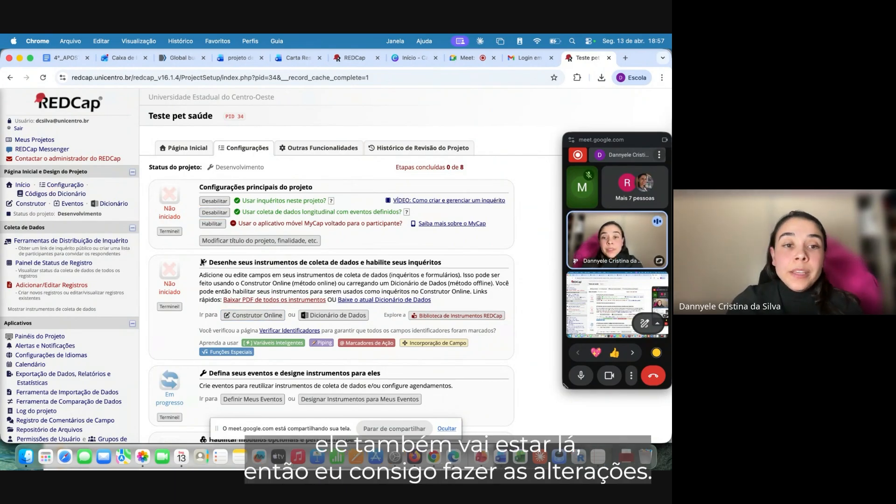
Open Definir Meus Eventos and review Arm 1 with its default Event 1.
scroll(202, 256, "down", 8)
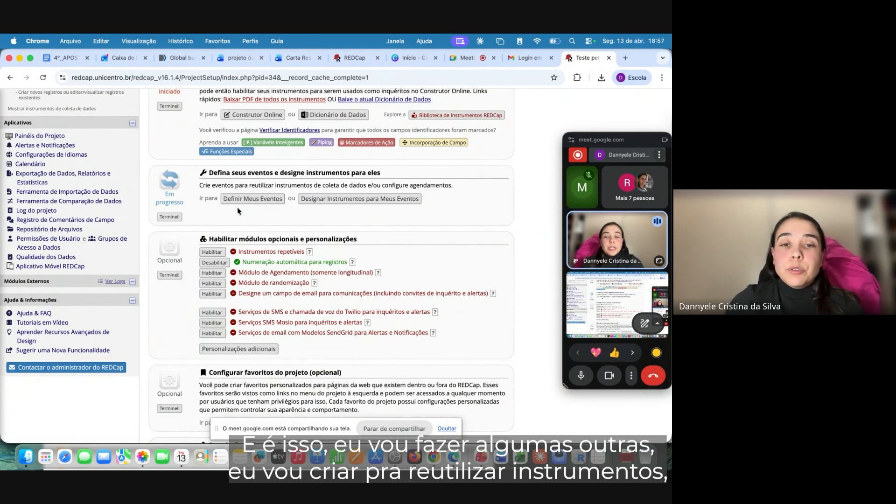
scroll(236, 206, "down", 1)
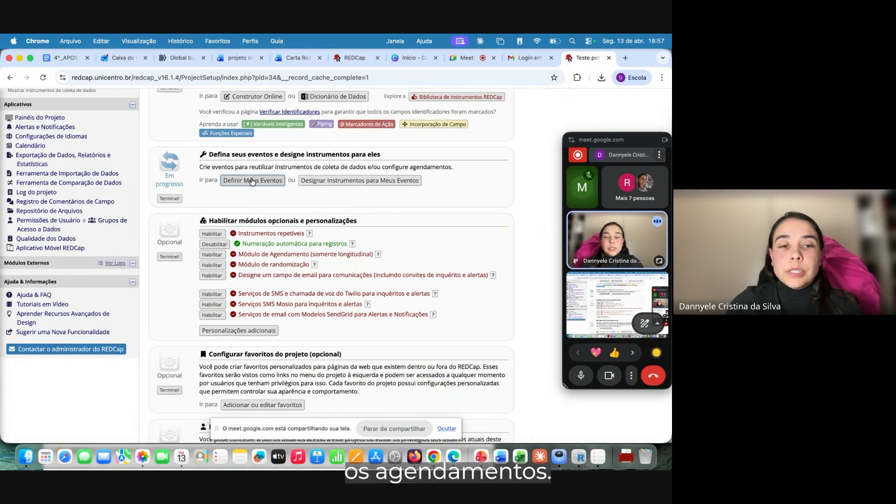
left_click(255, 180)
scroll(252, 182, "down", 6)
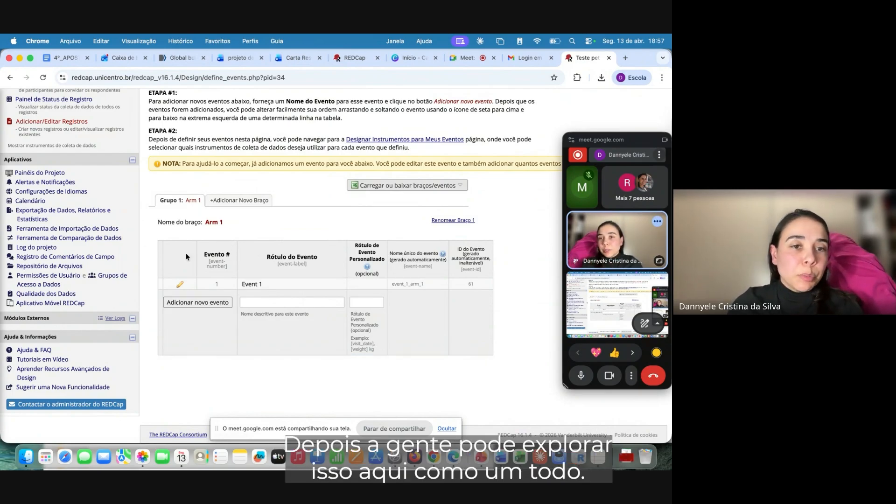
scroll(47, 129, "up", 3)
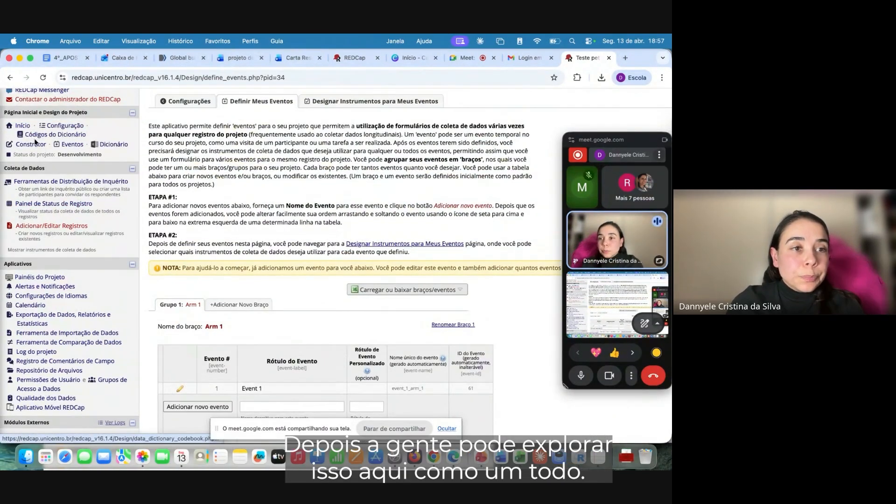
Return to the project setup page and scroll through its setup steps.
left_click(178, 109)
scroll(277, 236, "down", 5)
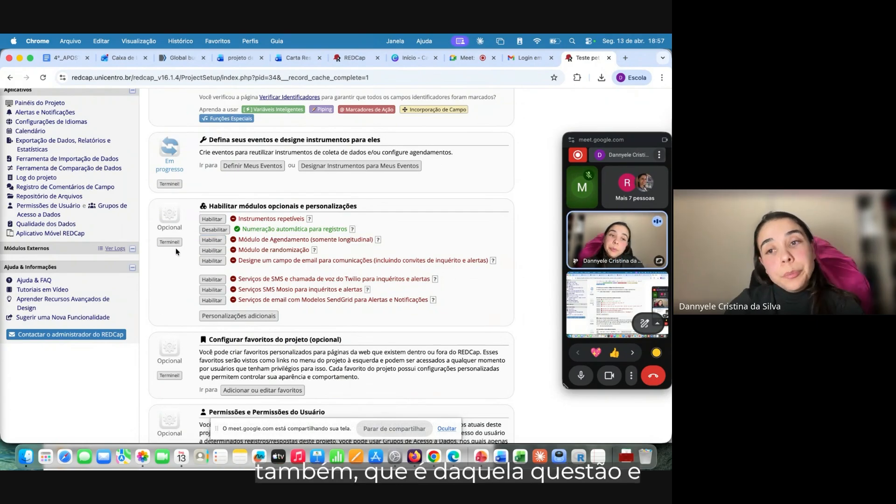
scroll(259, 289, "down", 2)
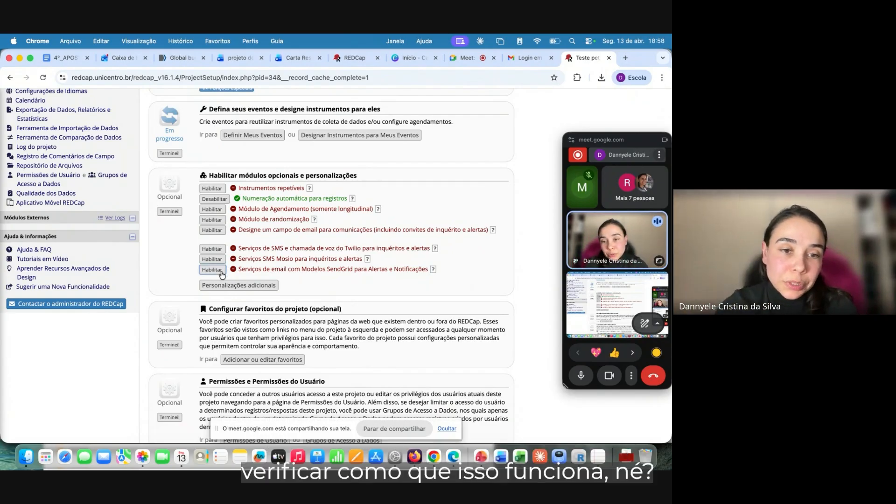
scroll(185, 267, "down", 3)
scroll(185, 267, "down", 5)
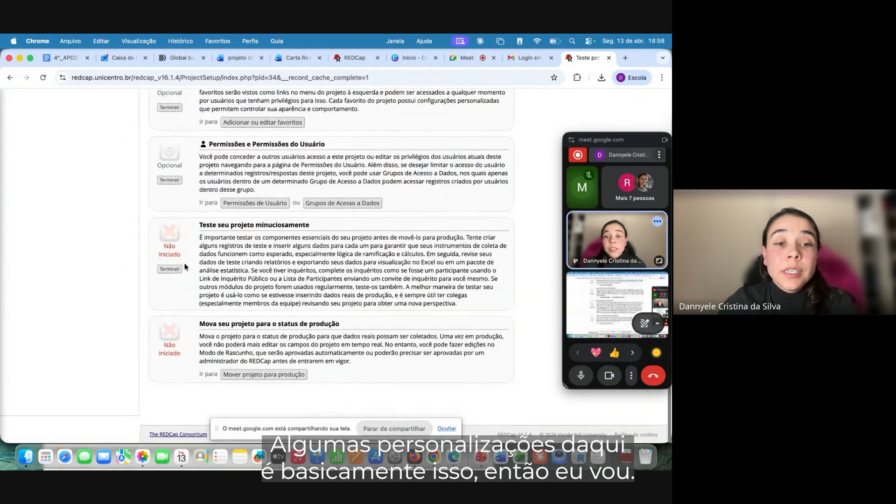
scroll(352, 216, "up", 7)
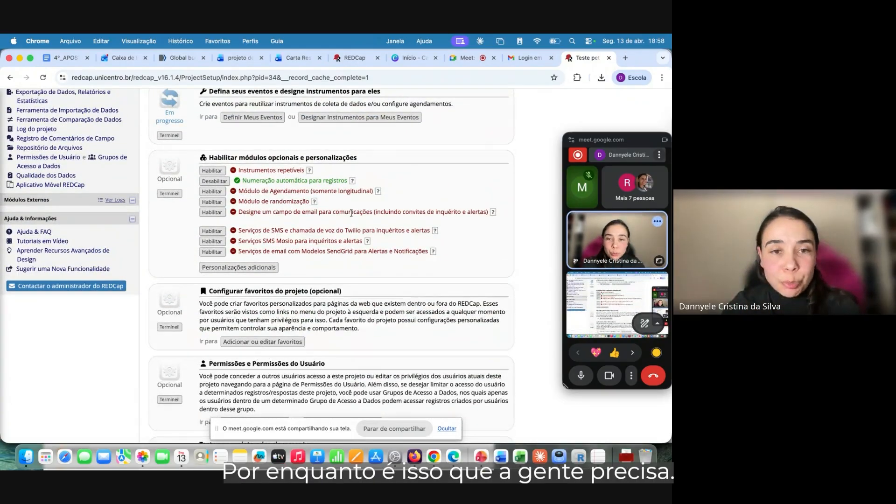
scroll(351, 213, "down", 7)
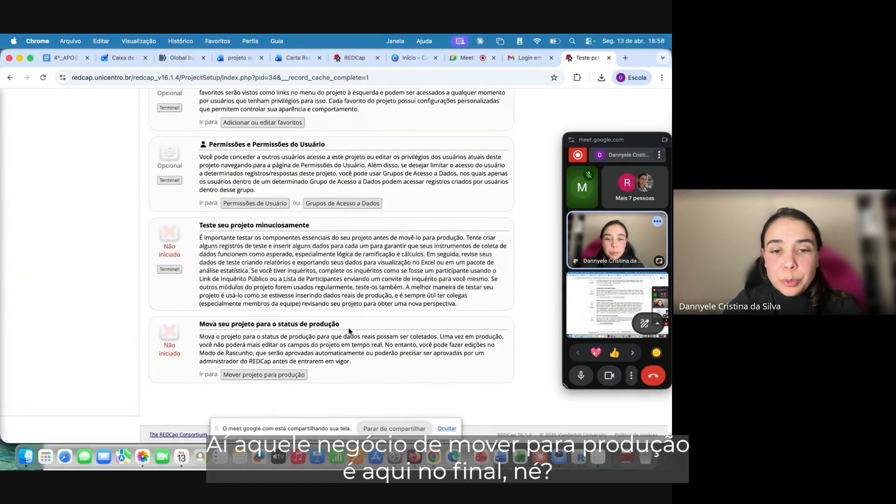
Highlight the 'Mova seu projeto para o status de produção' heading, then switch to My Projects.
left_click_drag(328, 323, 184, 330)
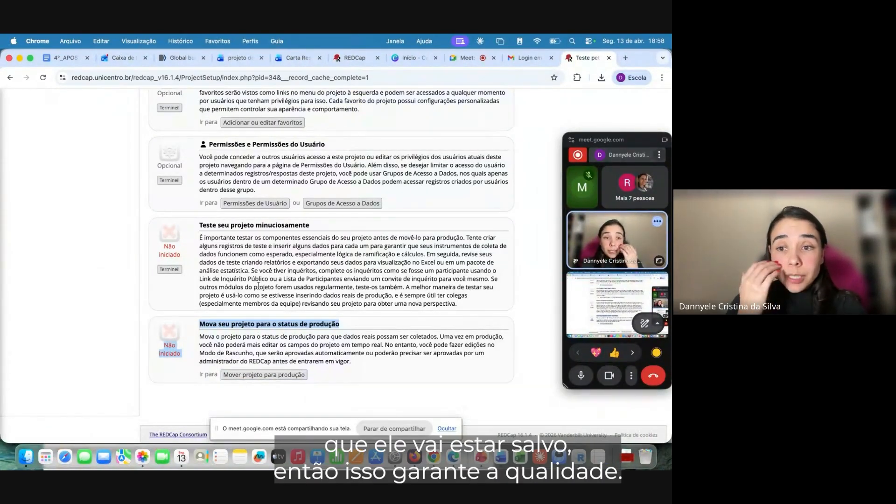
scroll(258, 286, "up", 10)
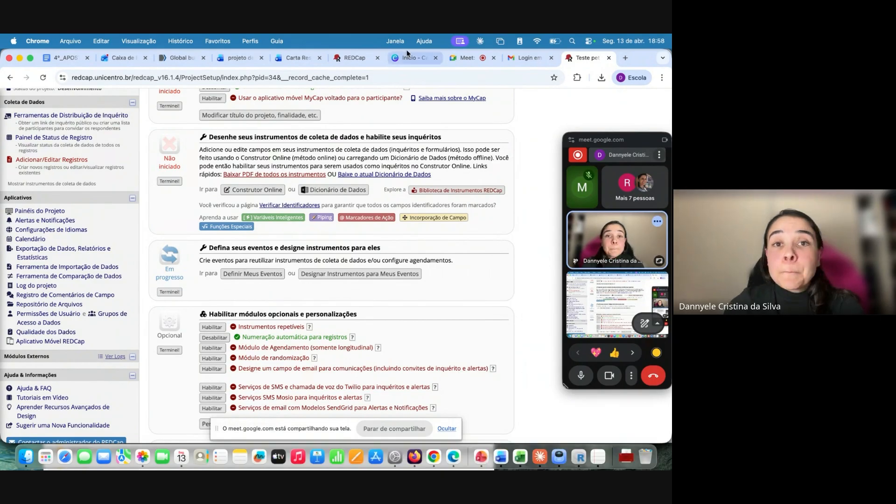
left_click(339, 58)
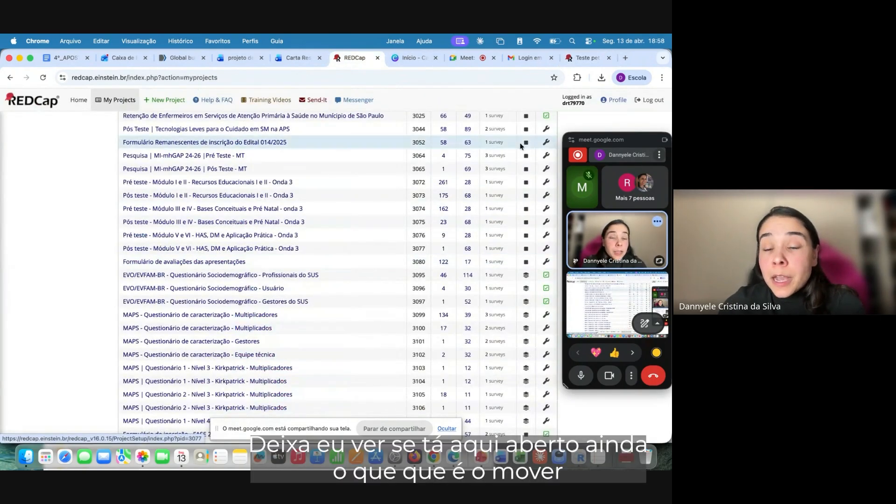
Review the Status column in My Projects, then go back to the Teste pet saúde setup page.
scroll(510, 166, "up", 5)
scroll(510, 168, "up", 10)
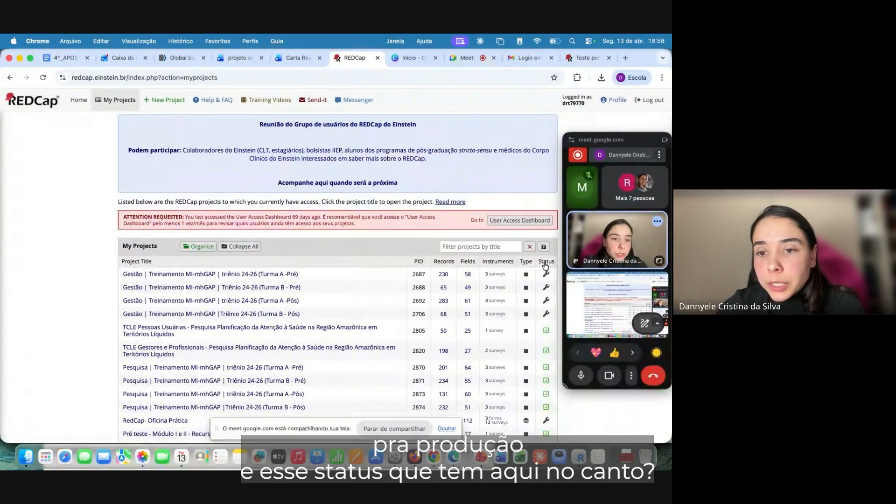
scroll(542, 265, "down", 1)
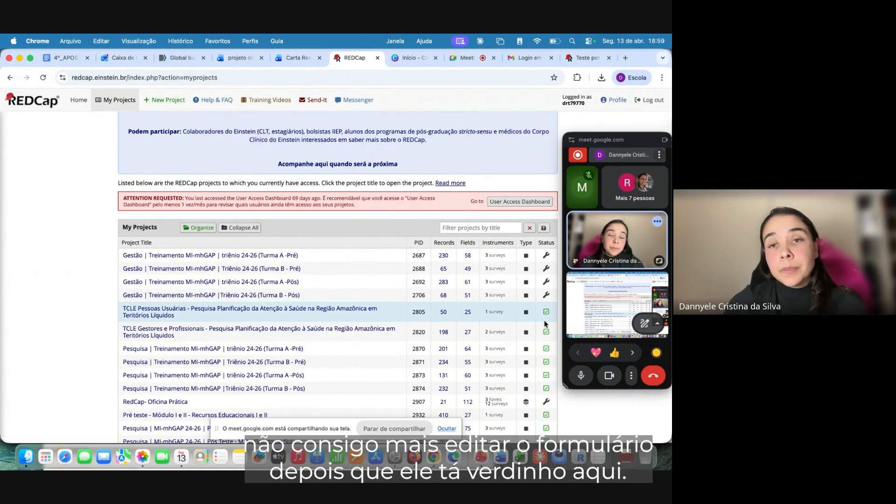
left_click(586, 58)
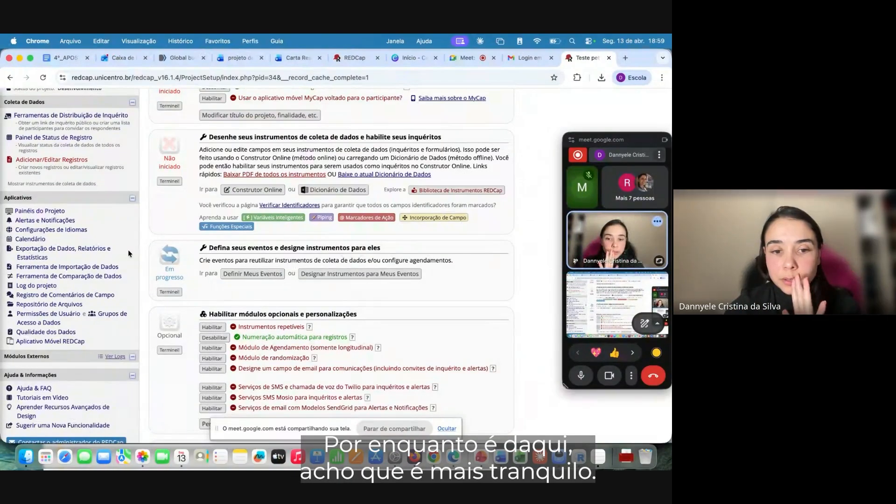
Open the Teste pet saúde online form builder and enable Form 1 as a survey.
scroll(128, 250, "up", 3)
left_click(27, 160)
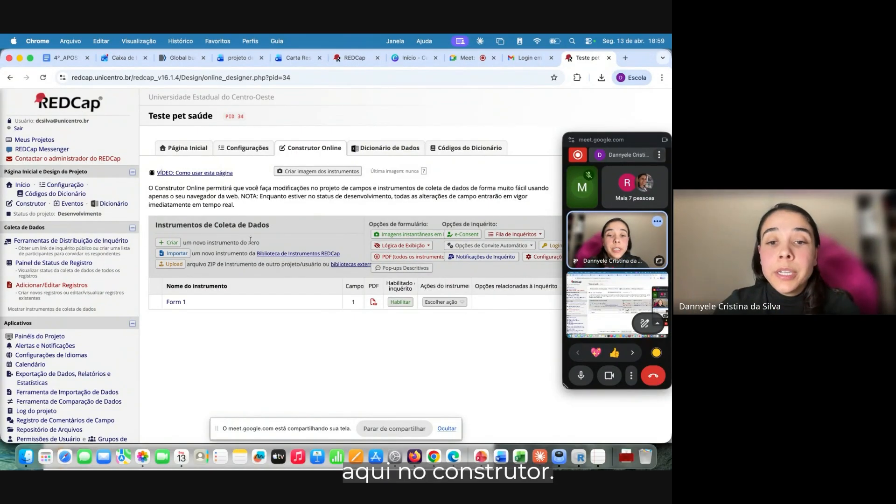
left_click(400, 302)
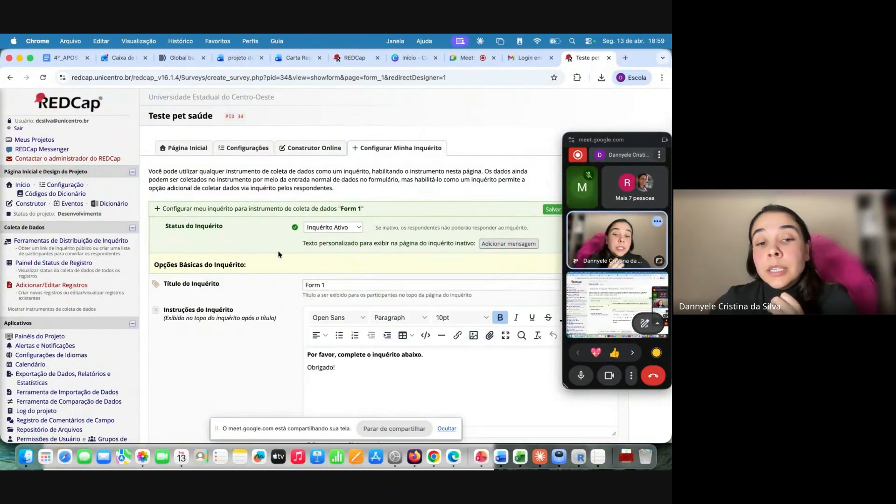
Change the survey title from 'Form 1' to 'Nome do instrumento'.
scroll(290, 261, "down", 2)
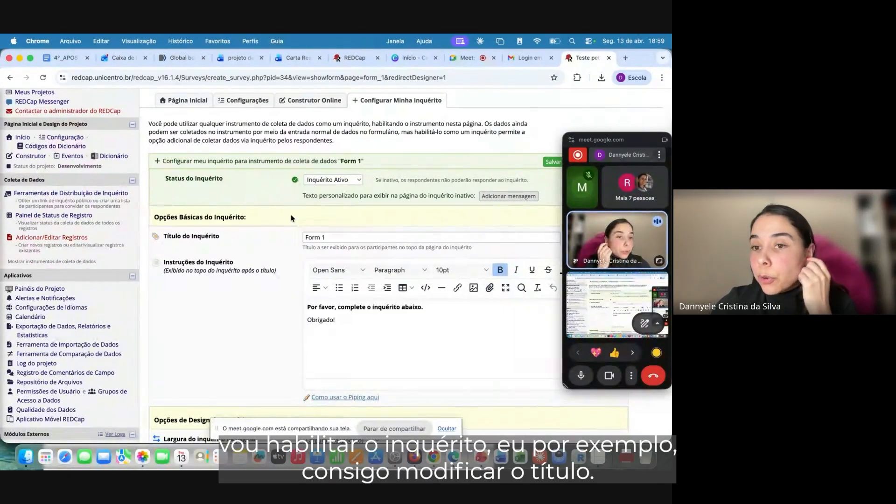
scroll(290, 214, "down", 3)
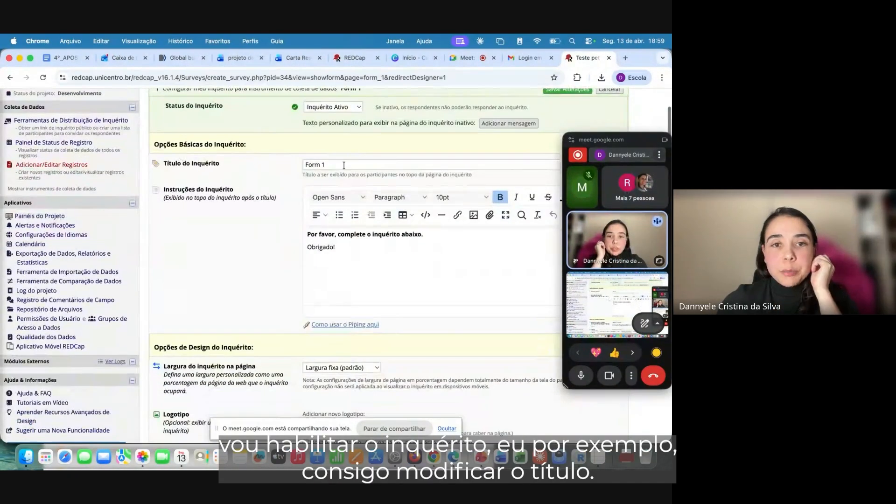
left_click_drag(337, 167, 220, 164)
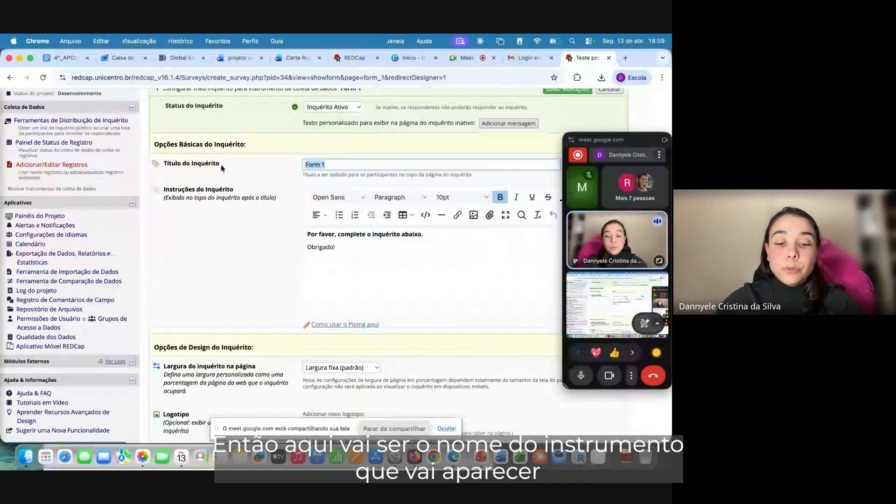
key("BackSpace")
type("Nome")
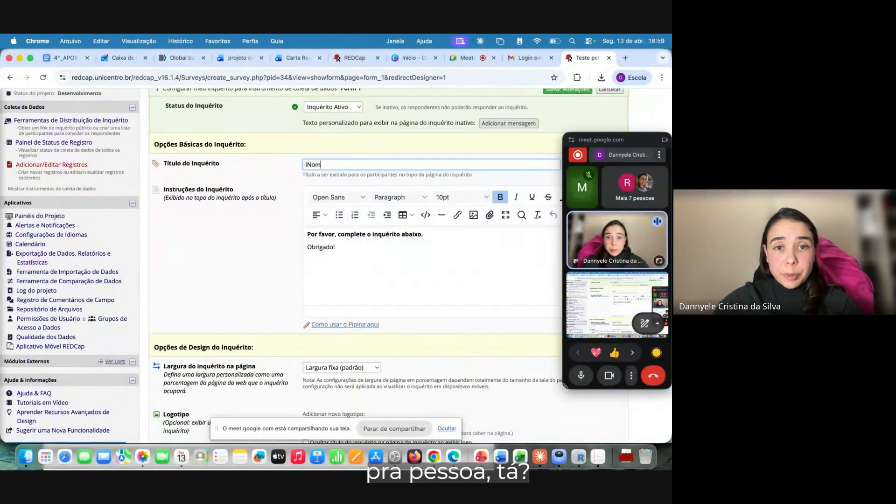
key("BackSpace")
key("BackSpace")
key("BackSpace")
key("BackSpace")
type("Nome do ins")
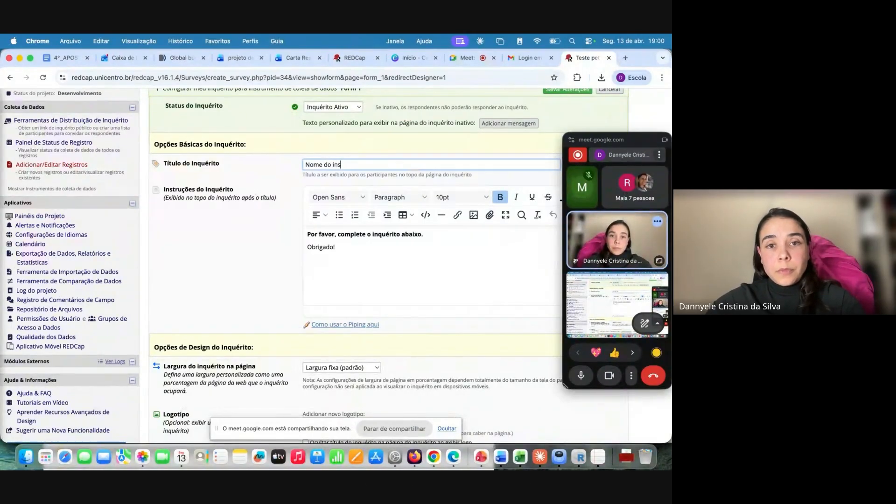
type("tr")
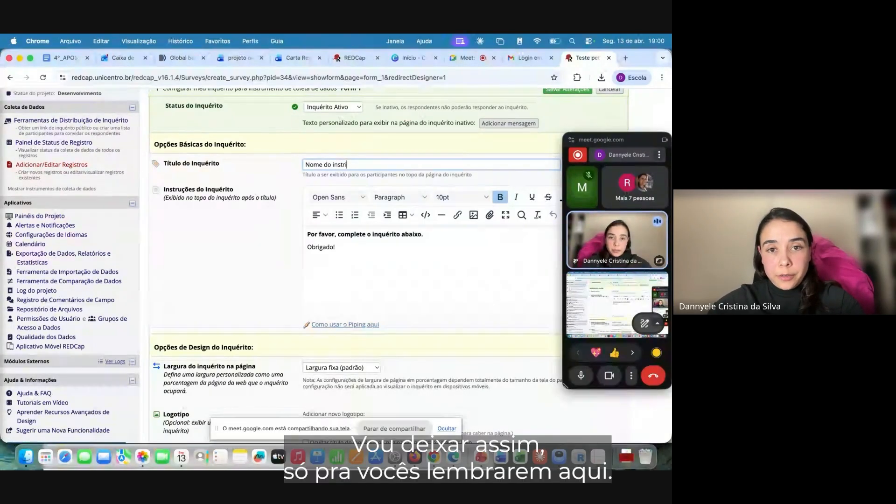
type("umentos")
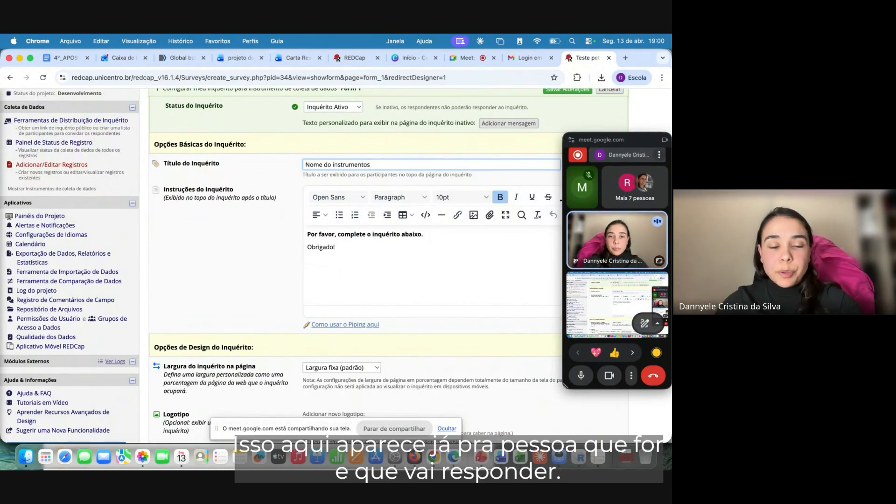
key("BackSpace")
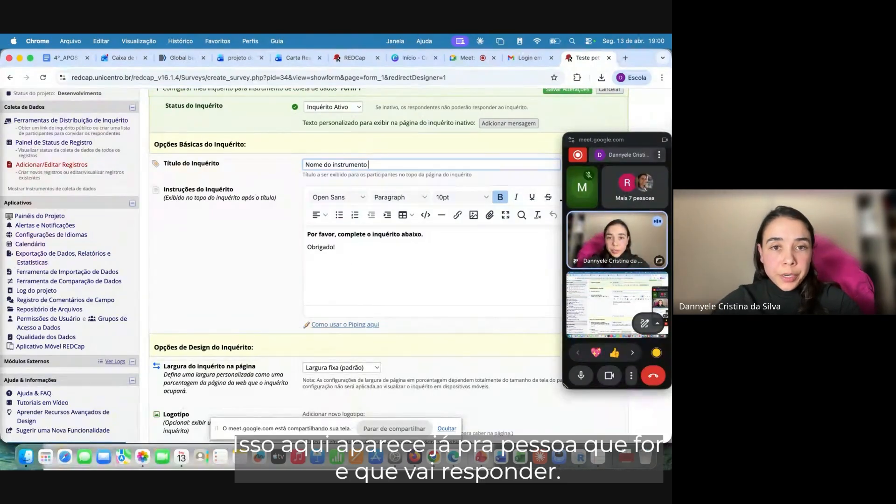
left_click(219, 284)
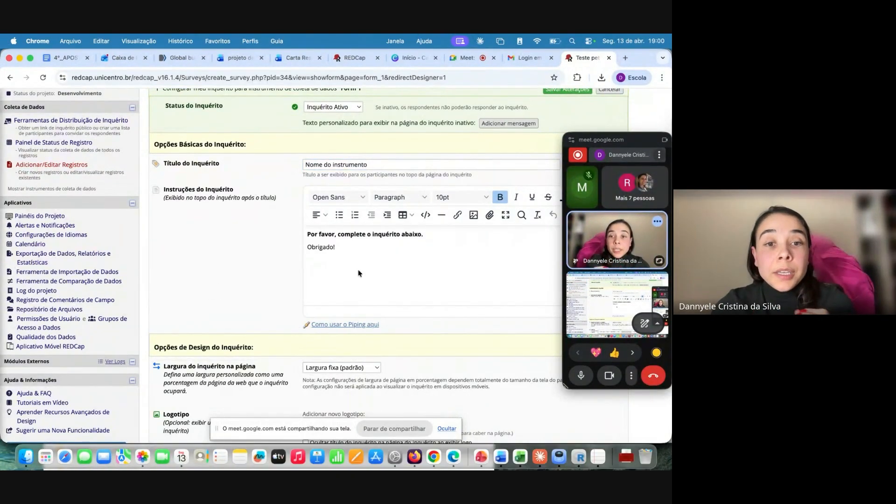
Replace the survey instructions with 'Mensagem para o respondente: tempo preenchimento etc'.
left_click(364, 259)
left_click_drag(304, 233, 336, 257)
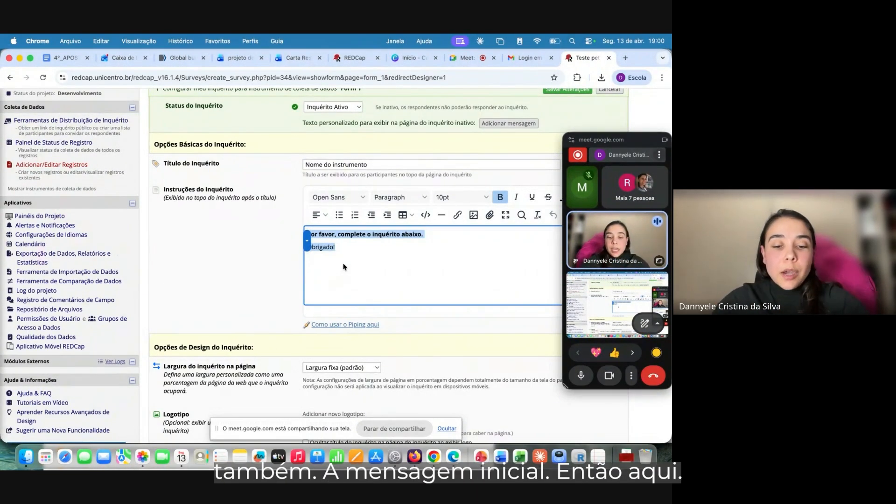
key("BackSpace")
type("Ini")
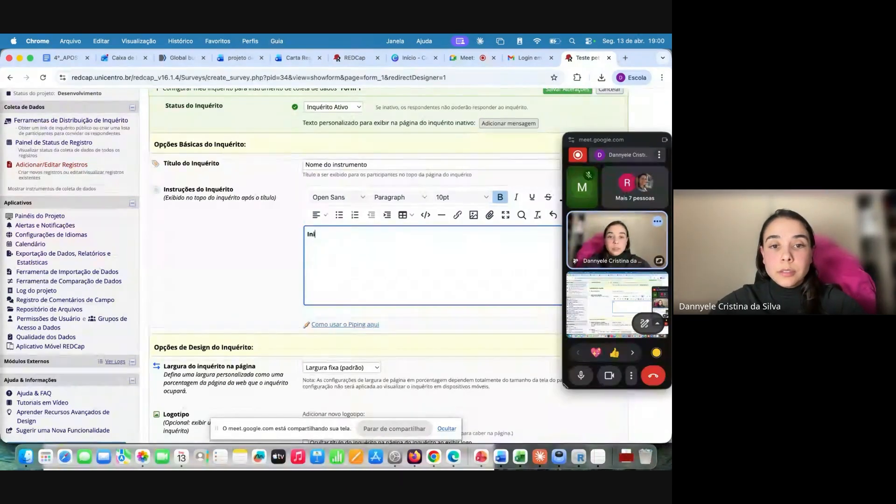
key("BackSpace")
key("BackSpace")
key("BackSpace")
type("Men")
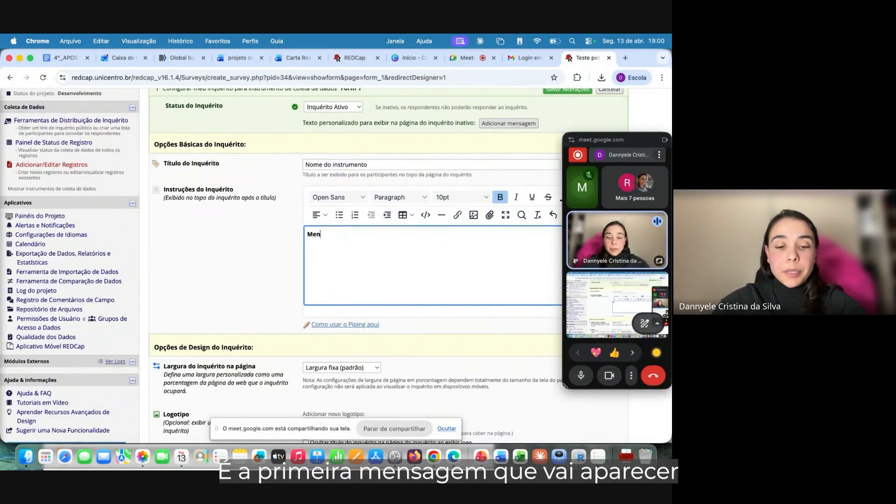
type("sagem para")
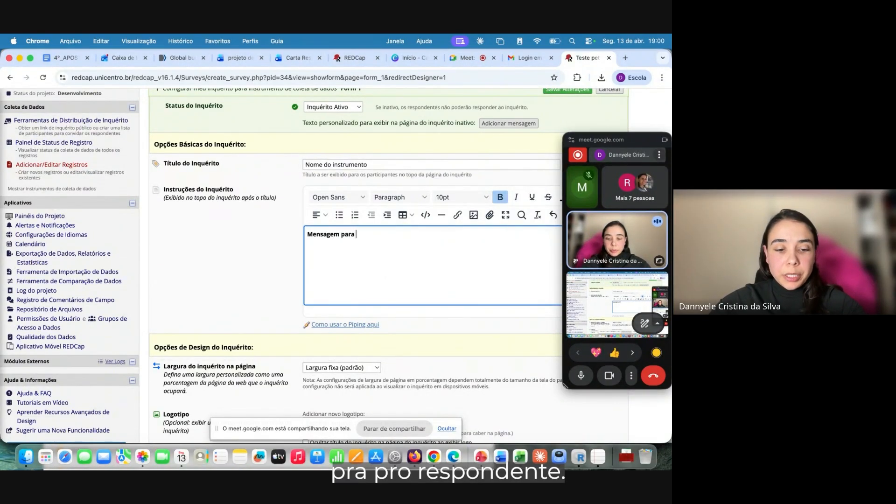
type(" o resp")
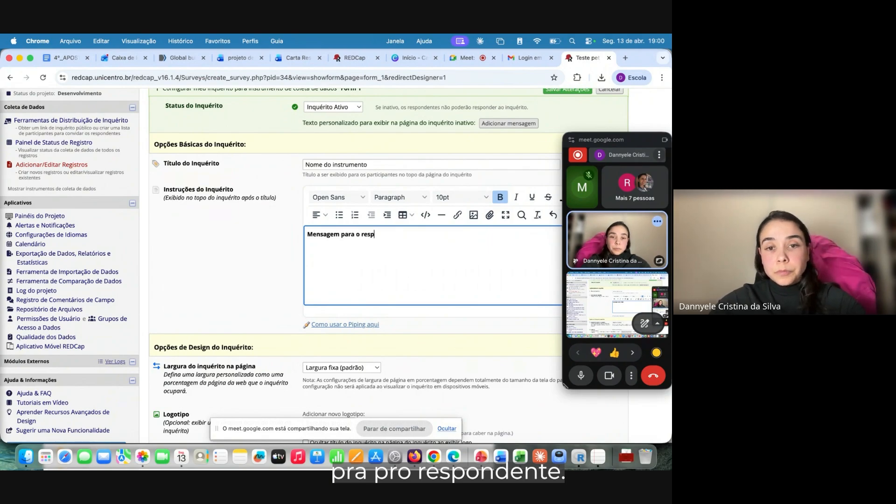
type("ondente")
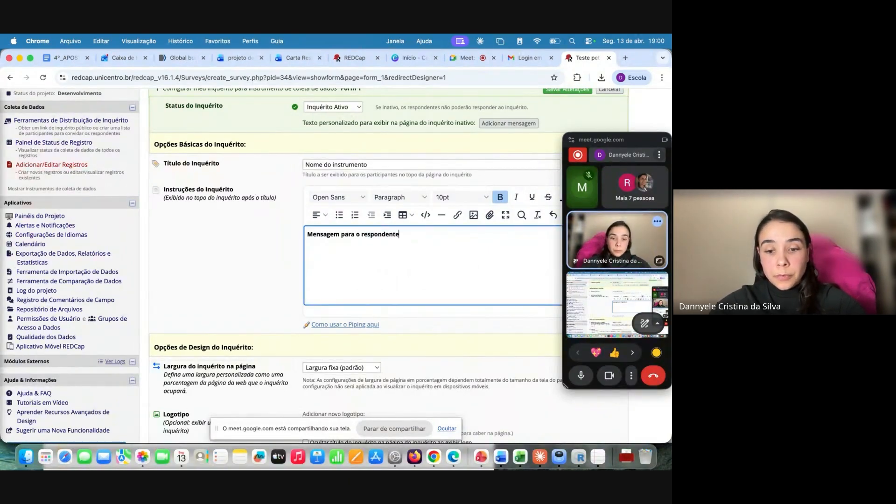
type(": ")
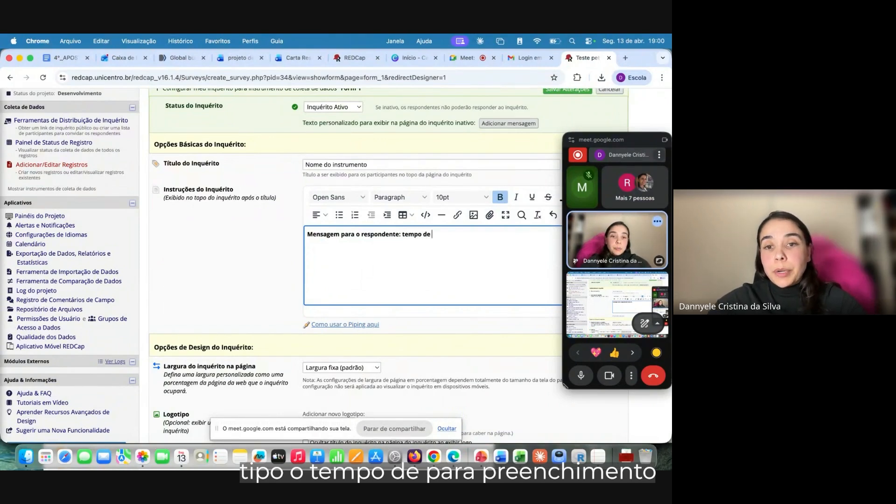
type("tempo preenchime")
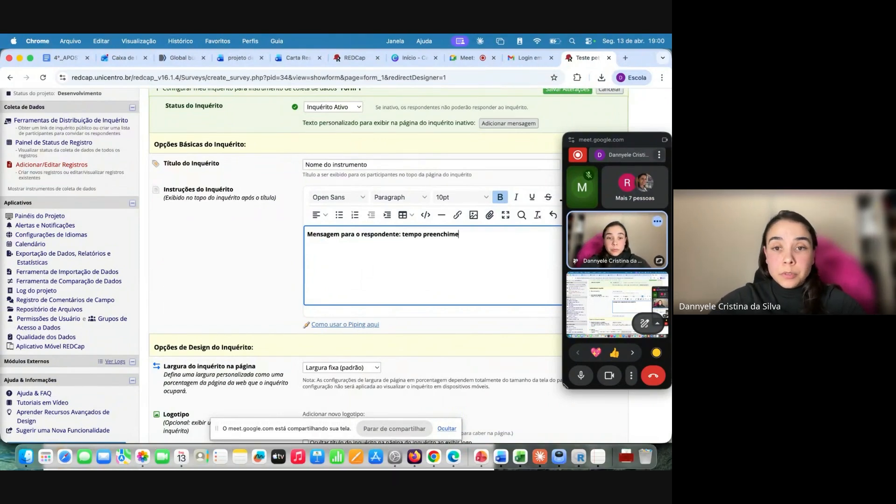
type("nto et")
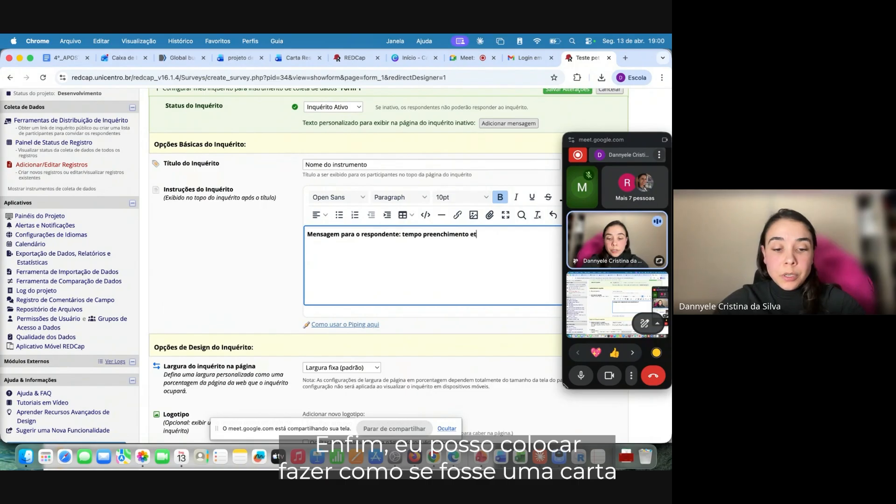
type("c")
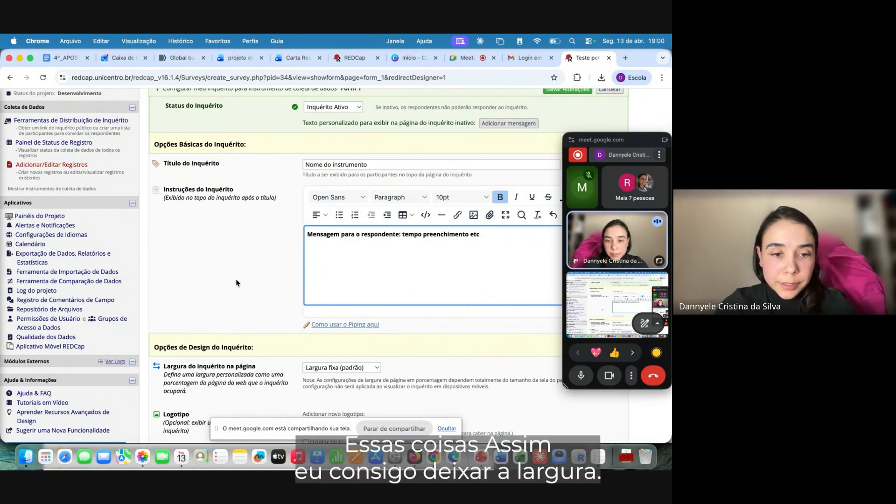
scroll(236, 279, "down", 5)
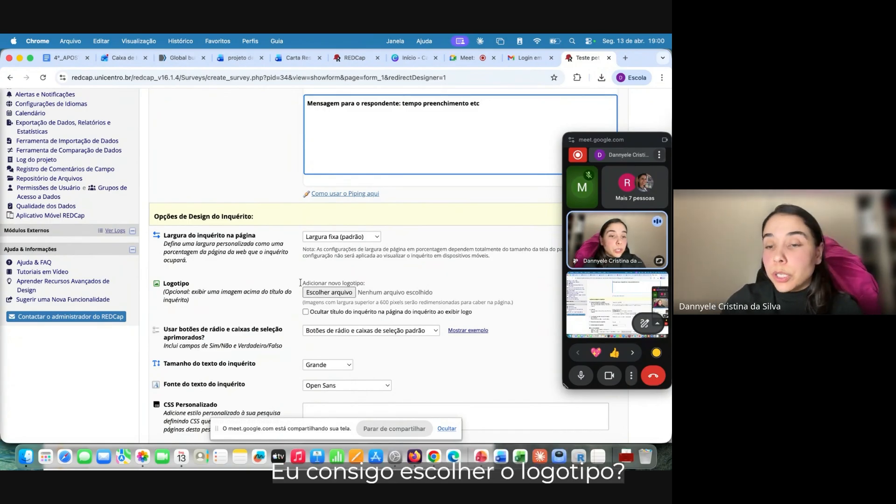
scroll(243, 279, "down", 3)
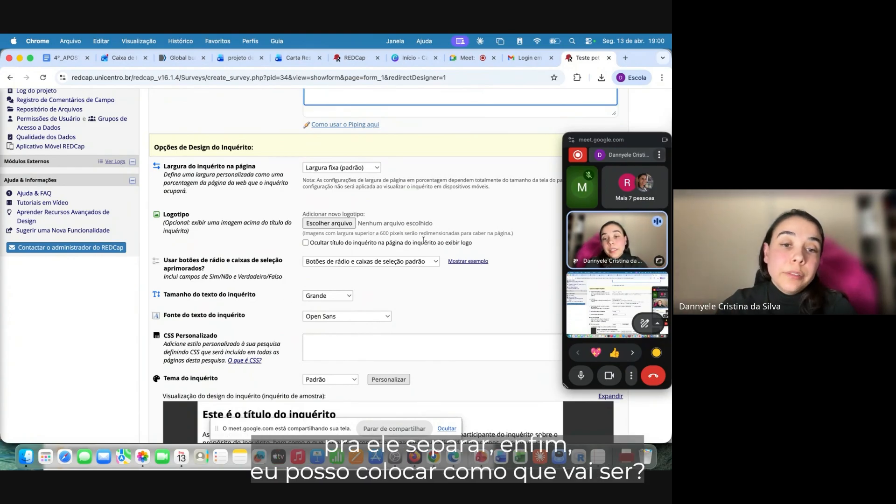
scroll(424, 239, "down", 5)
left_click(393, 167)
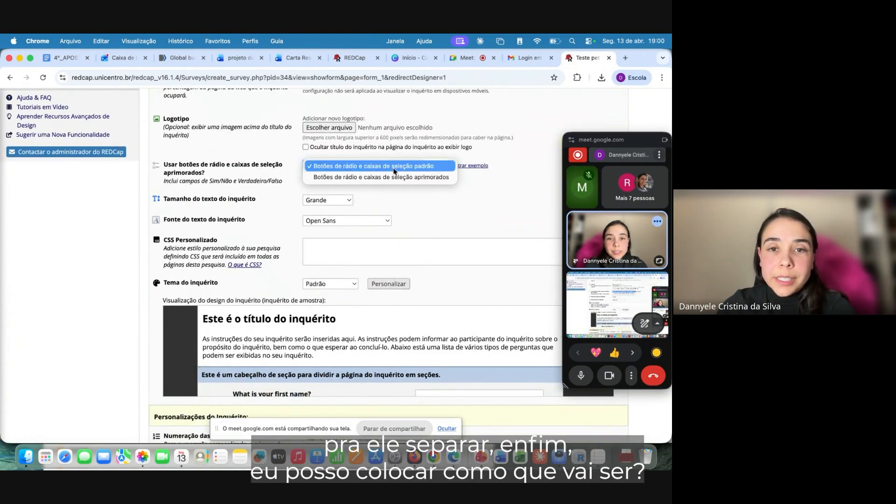
left_click(393, 167)
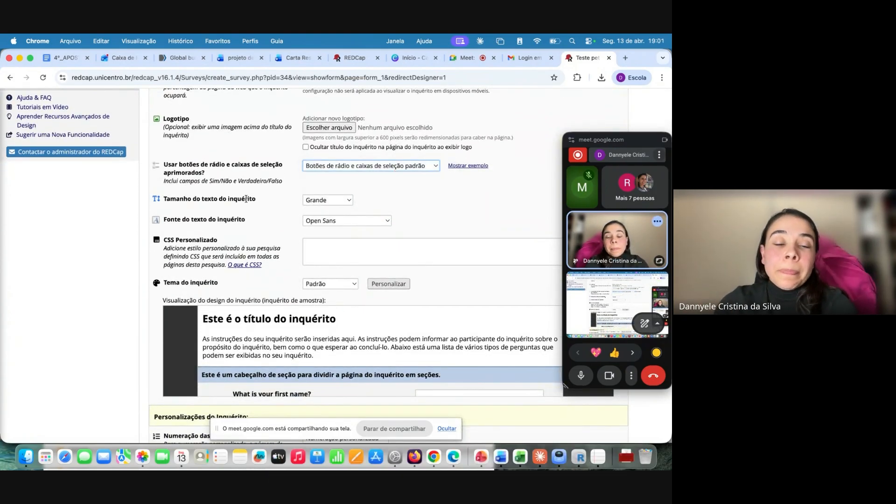
left_click(314, 226)
left_click(308, 215)
scroll(273, 217, "down", 5)
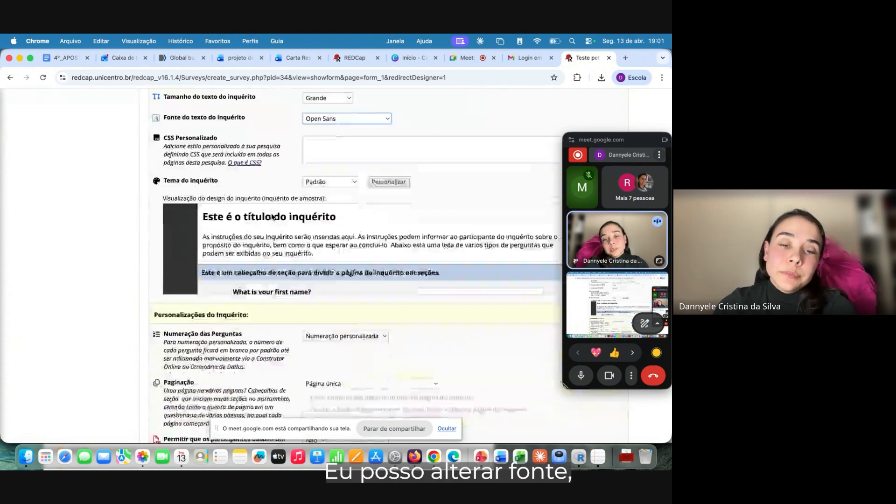
scroll(274, 217, "down", 5)
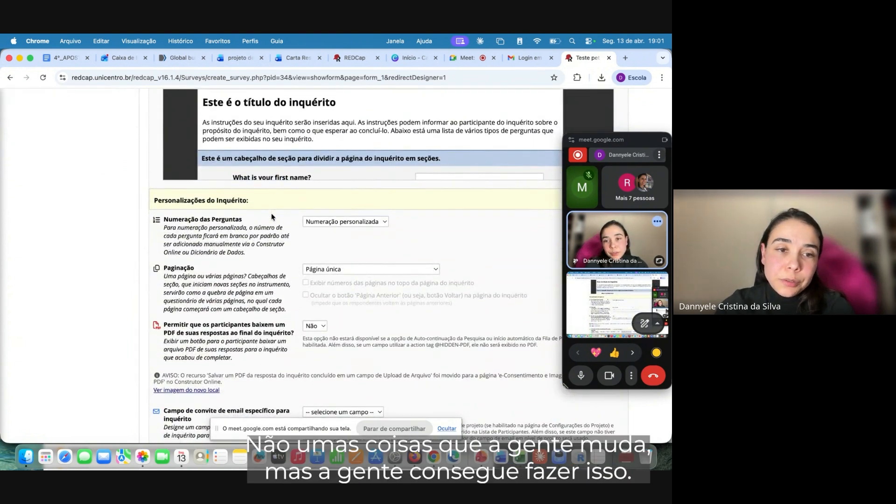
scroll(272, 217, "down", 2)
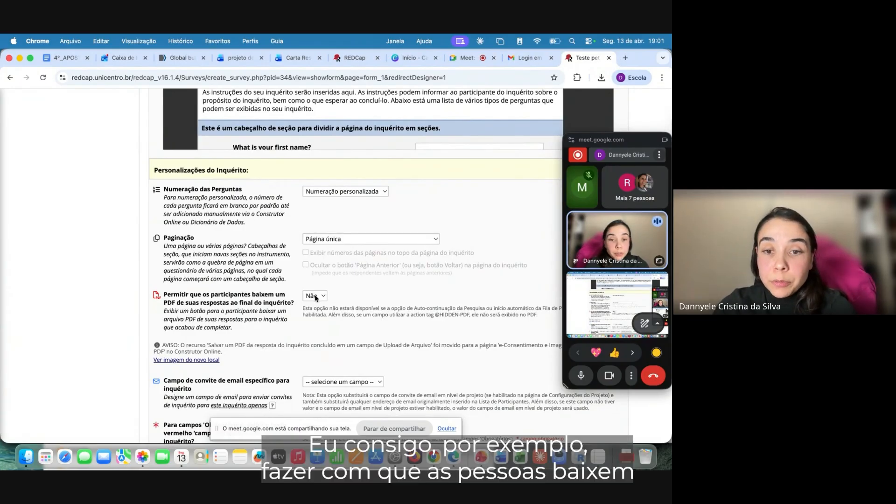
scroll(315, 298, "down", 2)
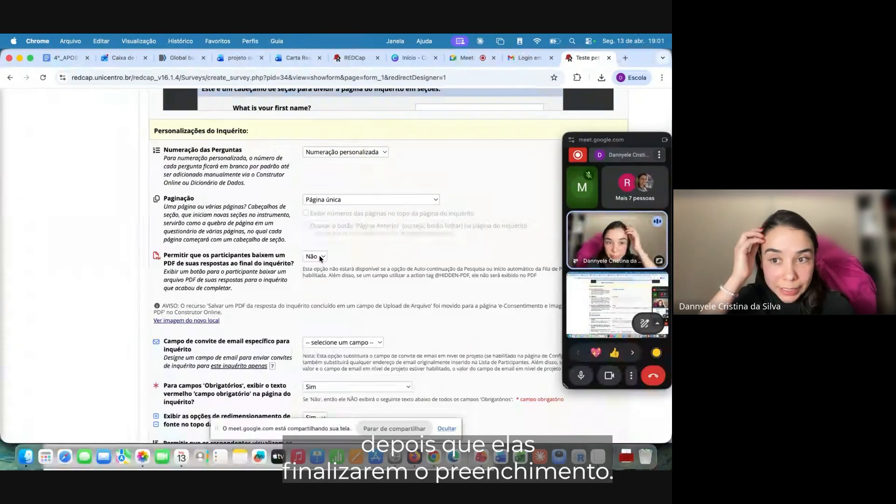
left_click(321, 257)
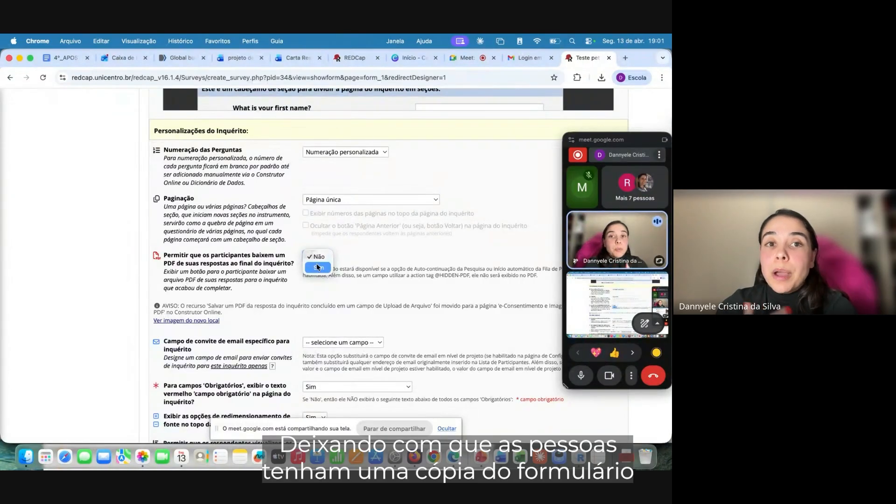
left_click(279, 260)
scroll(277, 257, "down", 1)
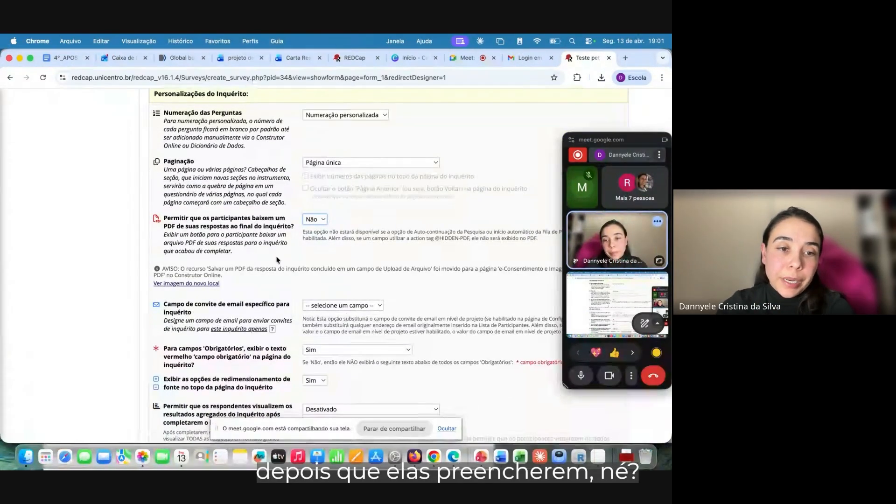
scroll(303, 247, "down", 3)
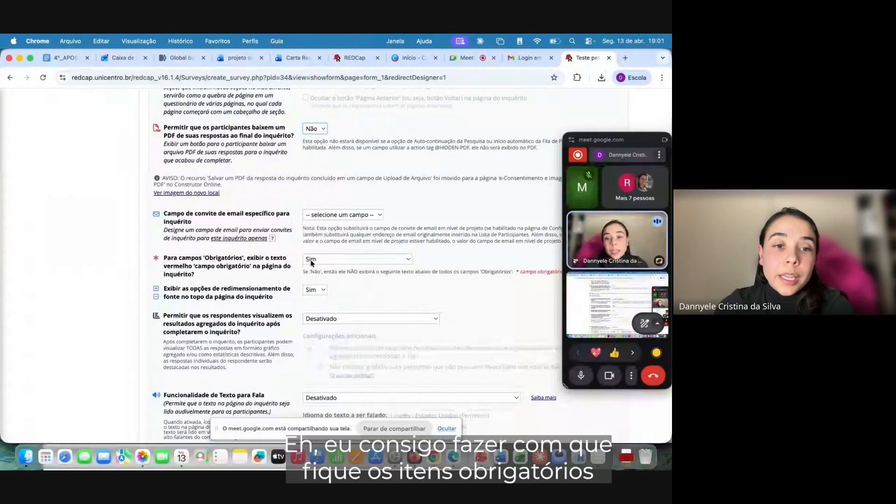
scroll(327, 243, "down", 1)
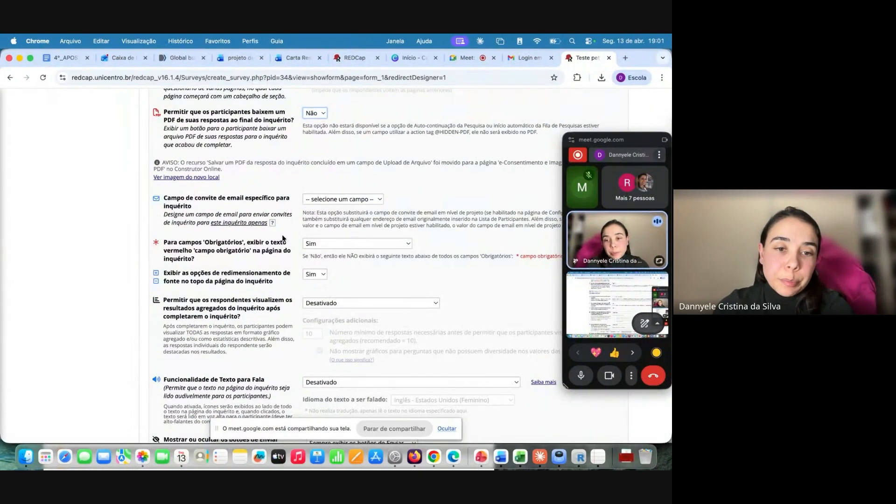
scroll(282, 238, "down", 1)
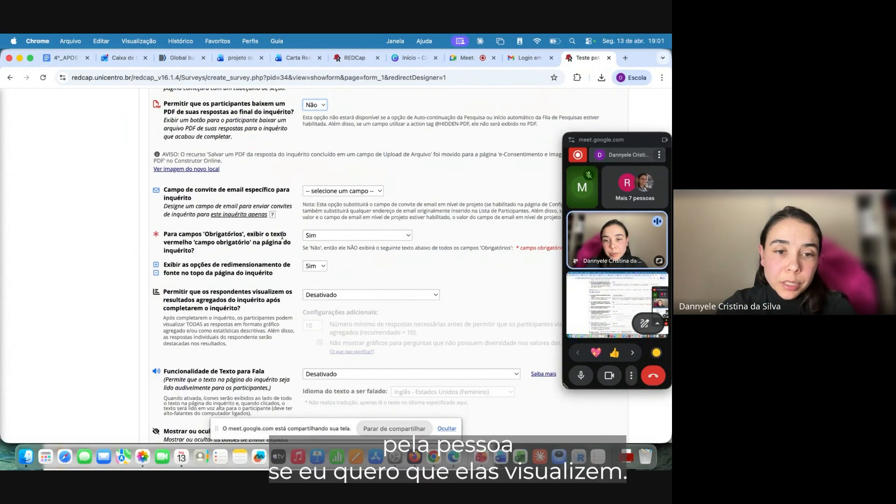
scroll(259, 284, "down", 3)
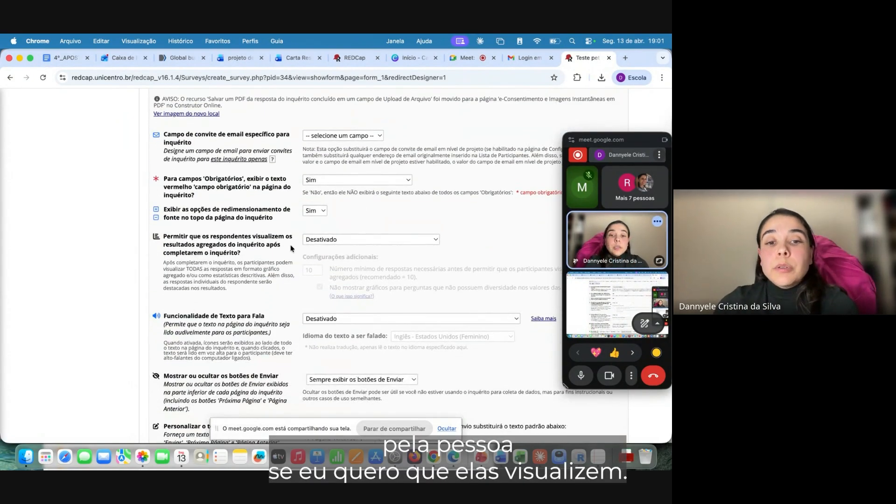
scroll(258, 261, "down", 5)
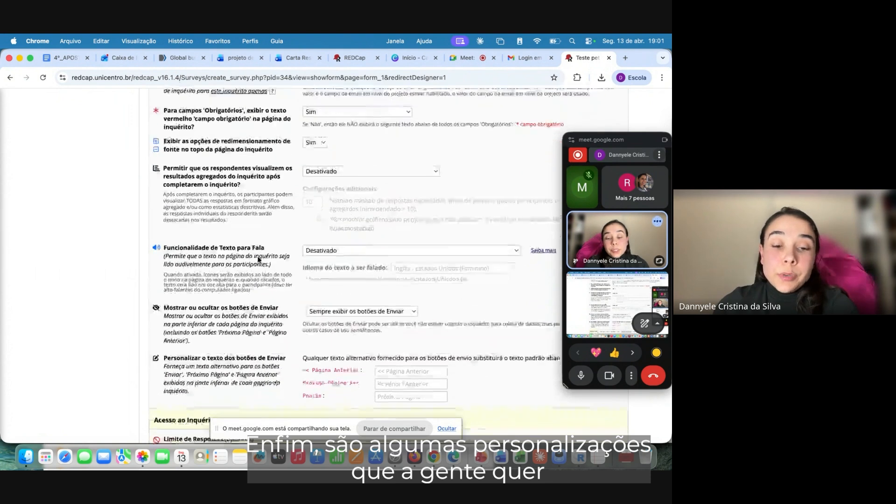
scroll(258, 257, "down", 7)
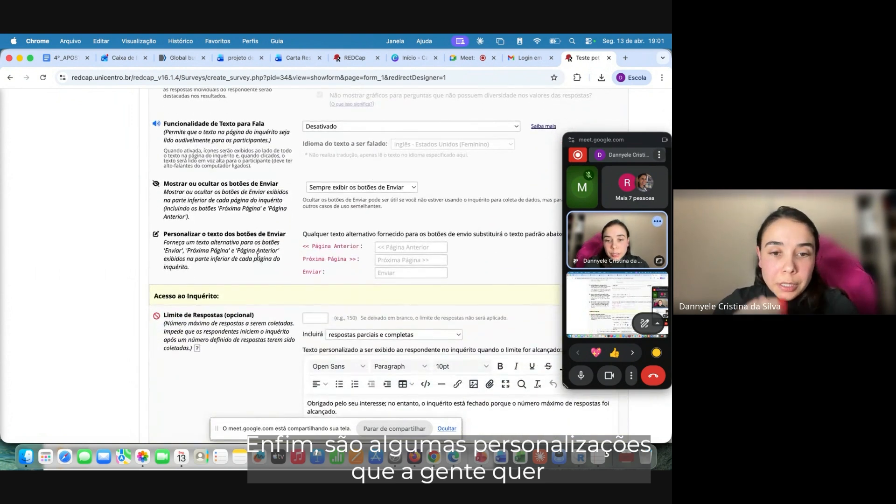
scroll(257, 257, "down", 15)
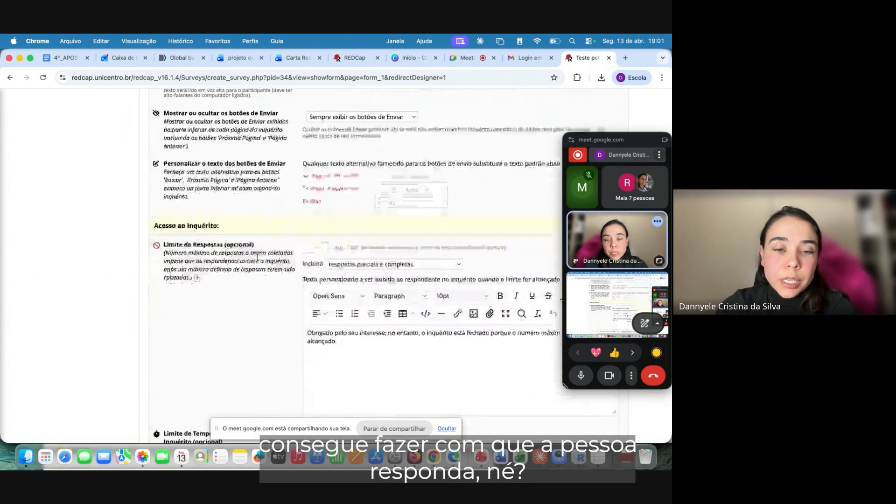
scroll(257, 257, "down", 1)
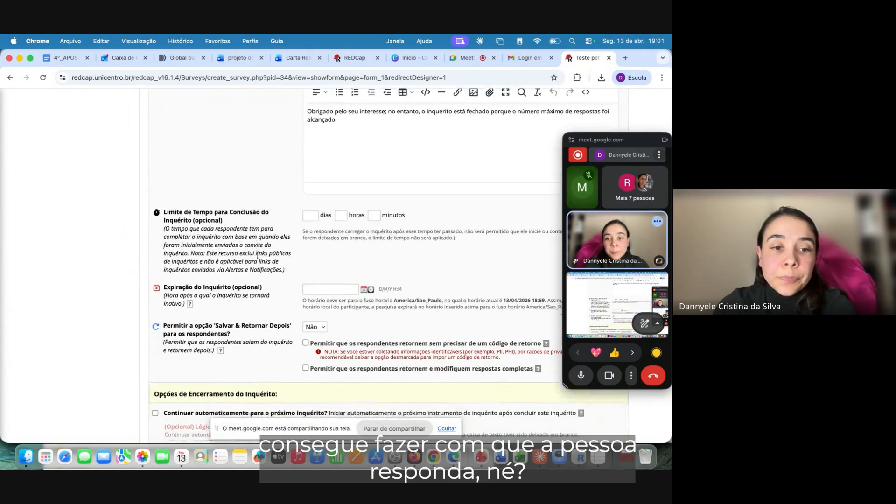
scroll(273, 326, "down", 2)
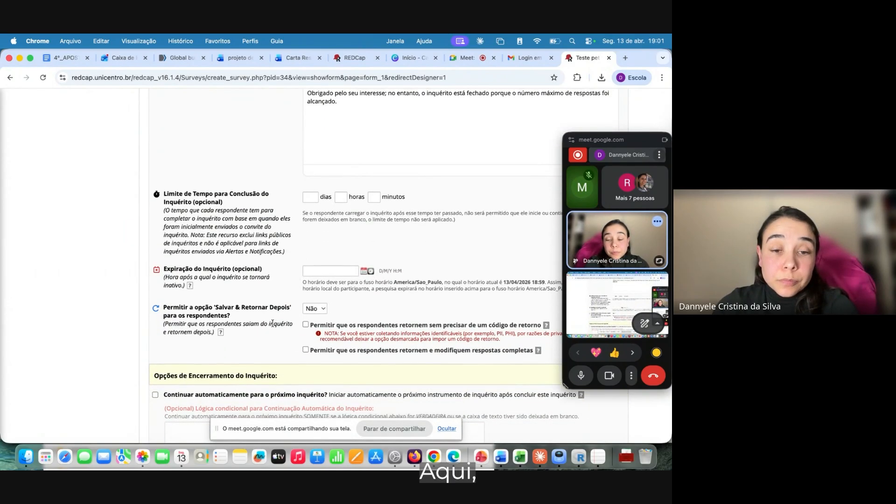
left_click(320, 310)
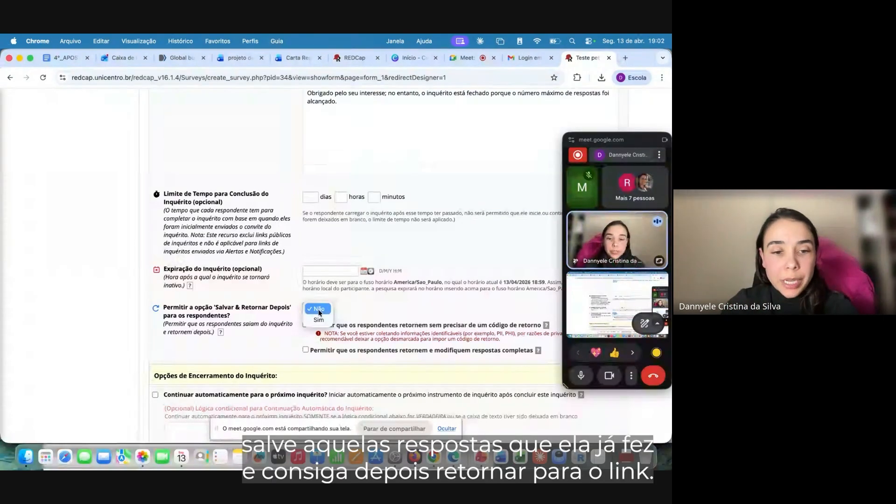
left_click(222, 294)
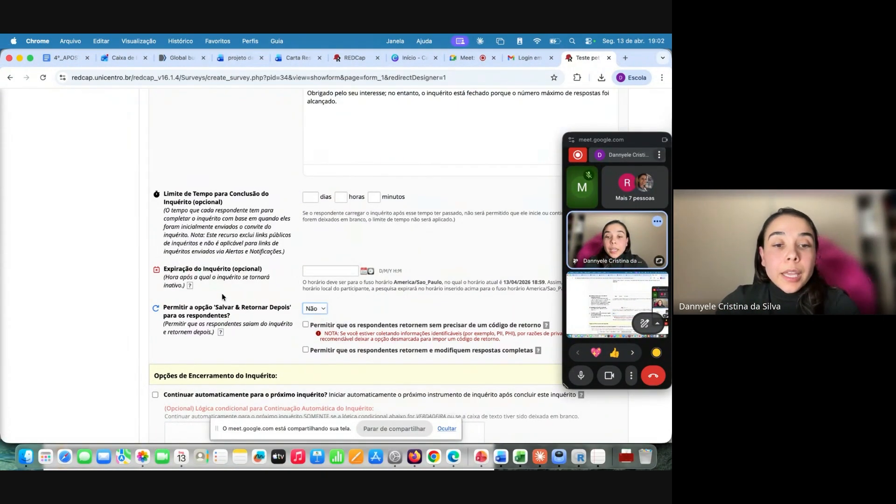
scroll(223, 296, "down", 3)
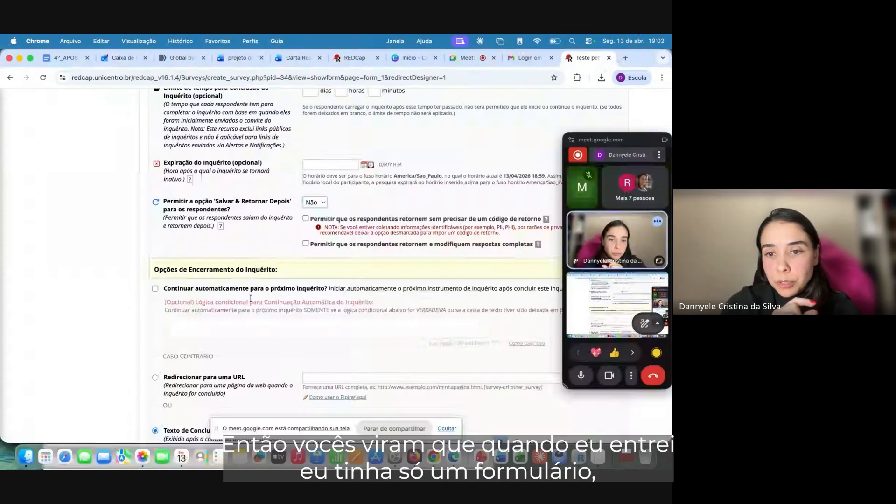
Turn on 'Continuar automaticamente para o próximo inquérito', leaving its condition logic empty.
left_click(154, 288)
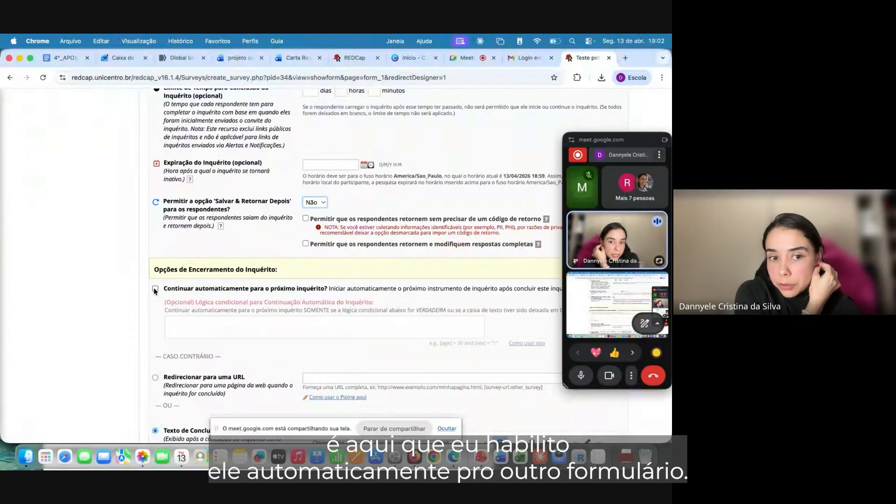
scroll(195, 314, "down", 2)
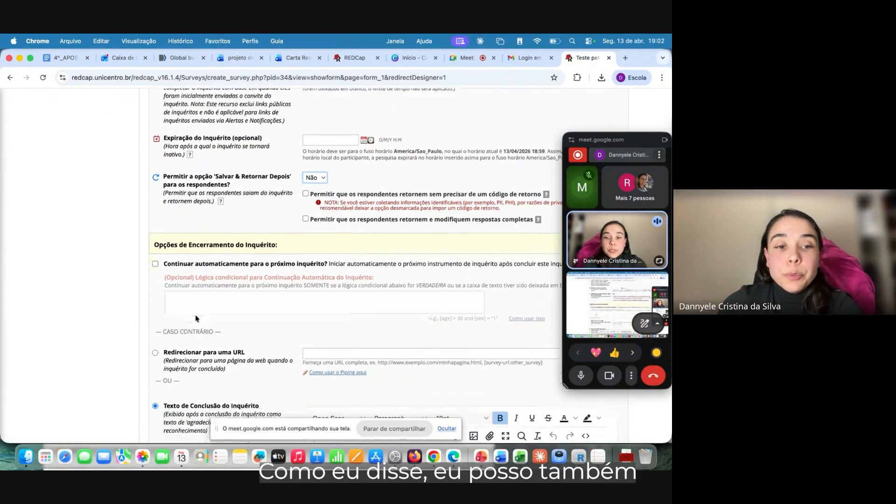
left_click(166, 254)
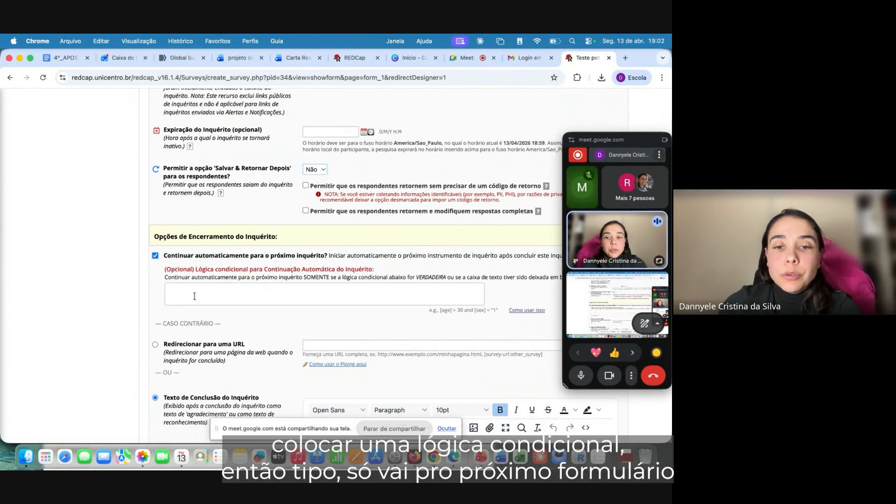
left_click(245, 302)
left_click(245, 302)
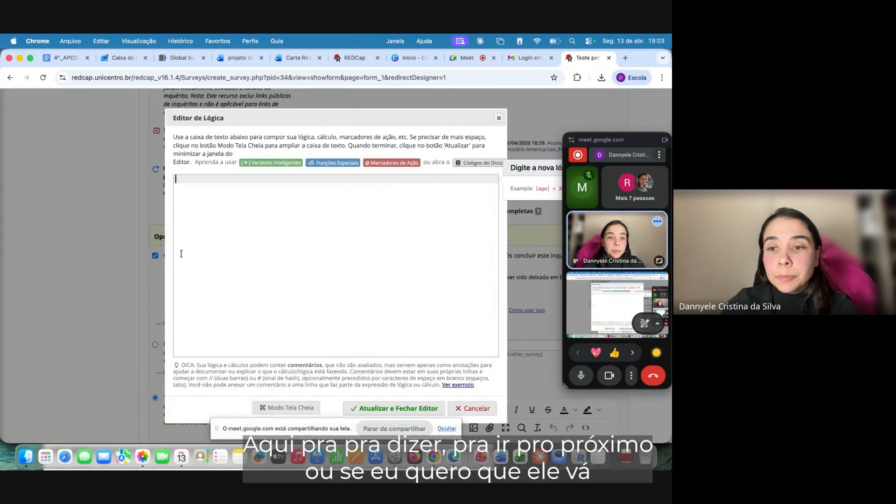
left_click(471, 408)
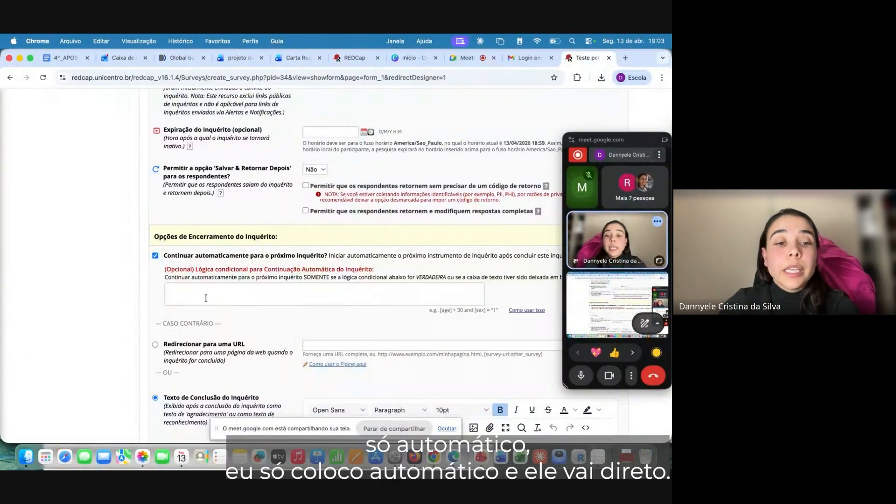
scroll(252, 296, "down", 10)
scroll(351, 215, "up", 3)
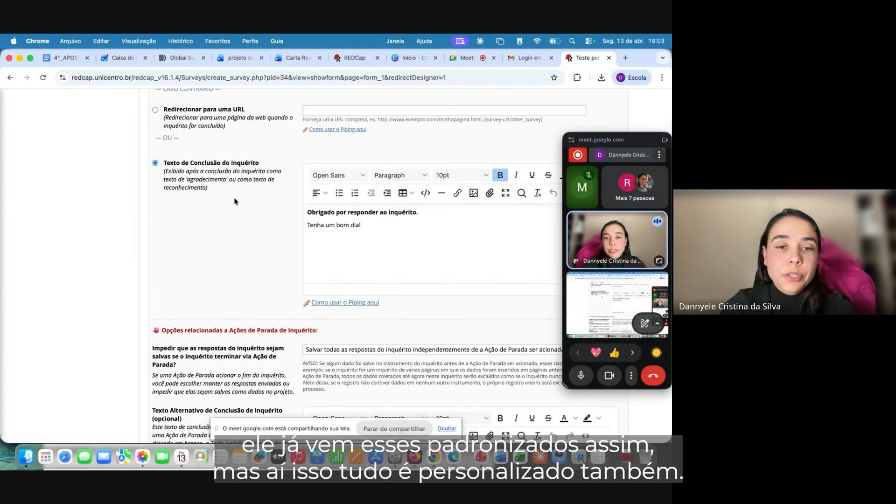
Set 'Enviar email de confirmação?' to Sim and attach the completed survey PDF.
scroll(234, 201, "down", 10)
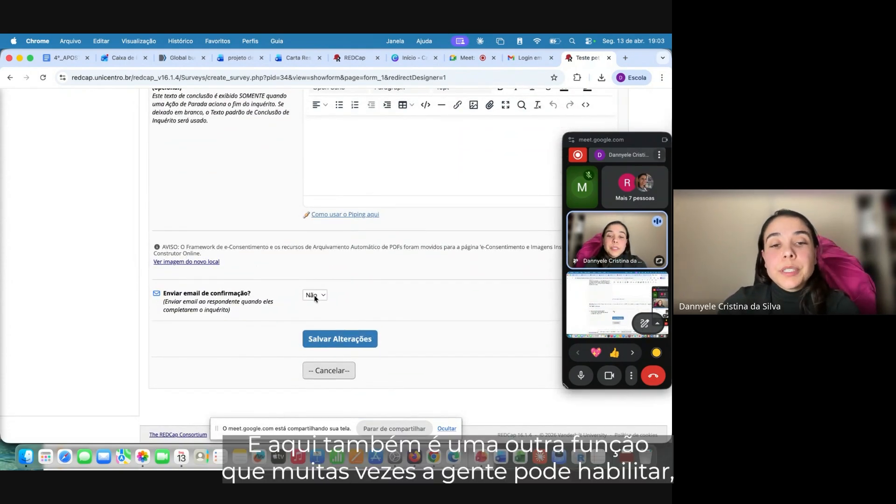
left_click(315, 295)
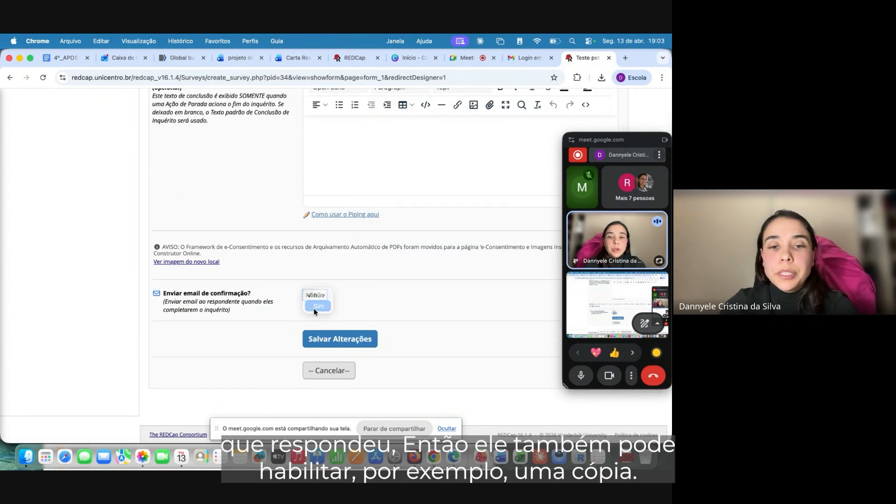
left_click(313, 307)
scroll(383, 299, "down", 5)
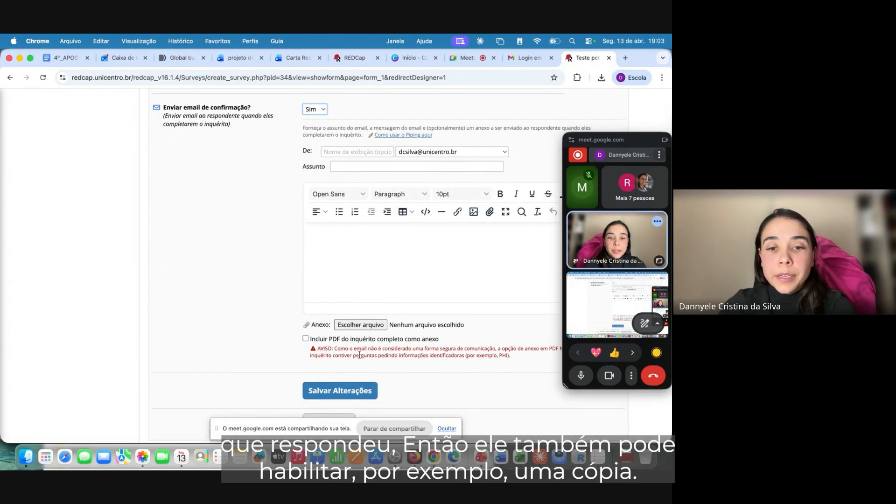
left_click(306, 338)
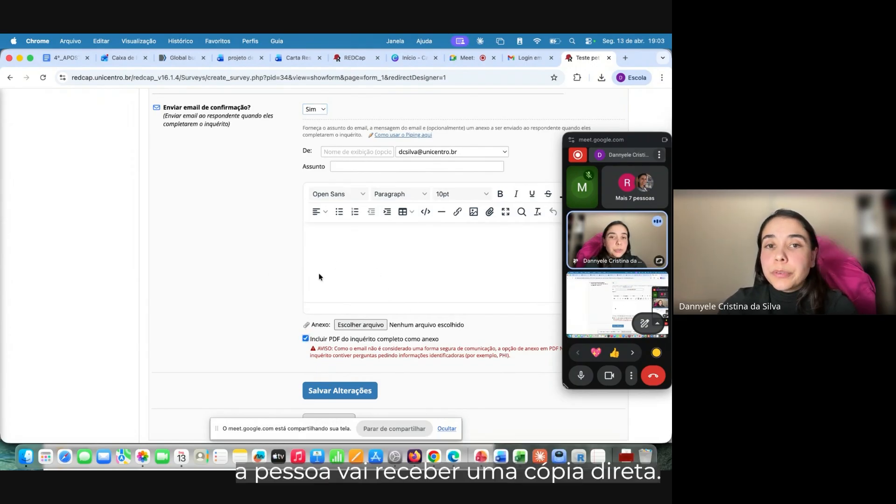
left_click(358, 167)
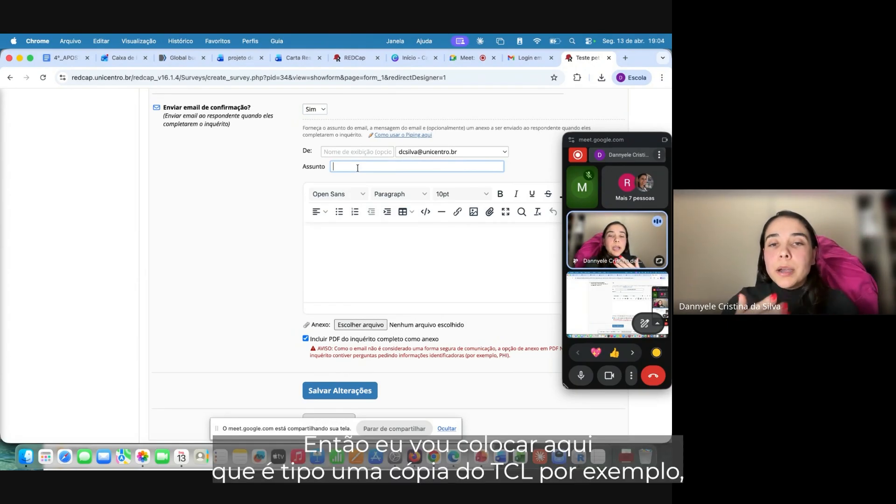
Enter email subject 'copia tcle', add a line to the message, and save the survey settings.
type("copia ")
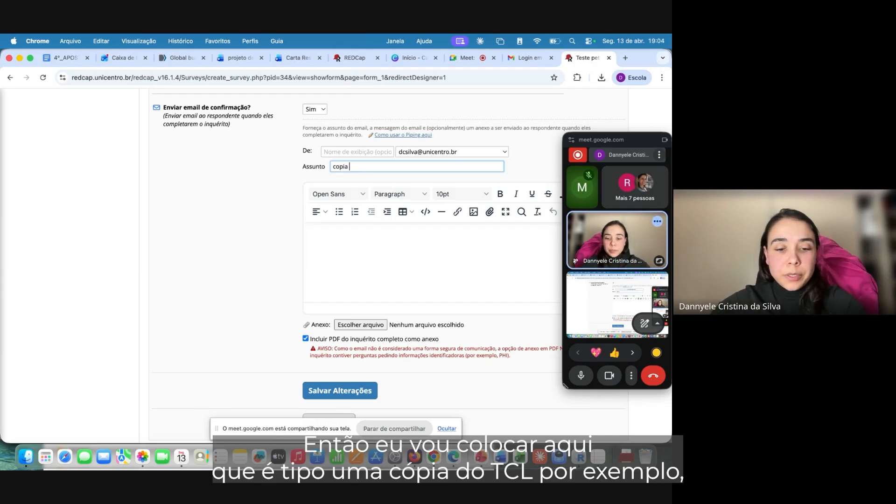
type("tcle")
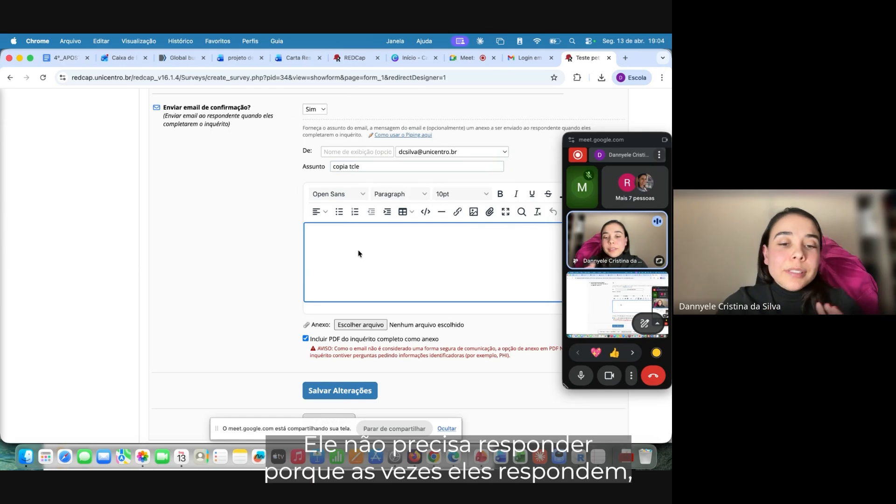
scroll(223, 291, "down", 1)
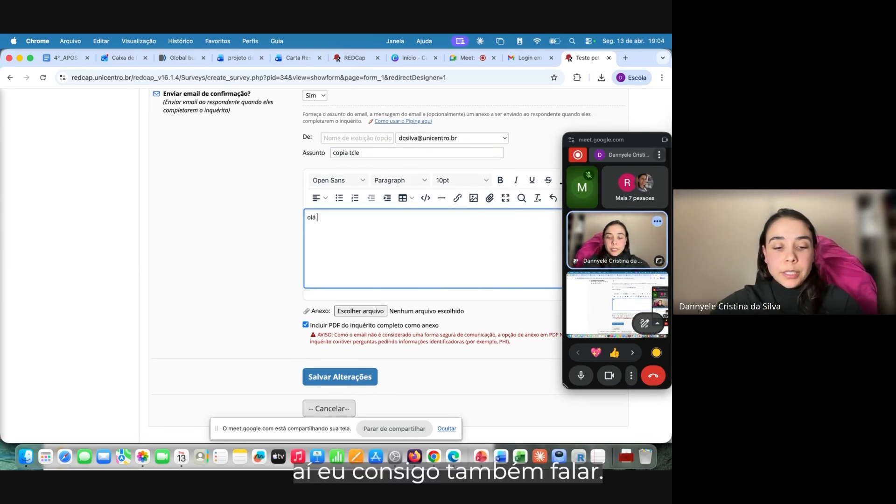
key("Return")
type("segue uma copia")
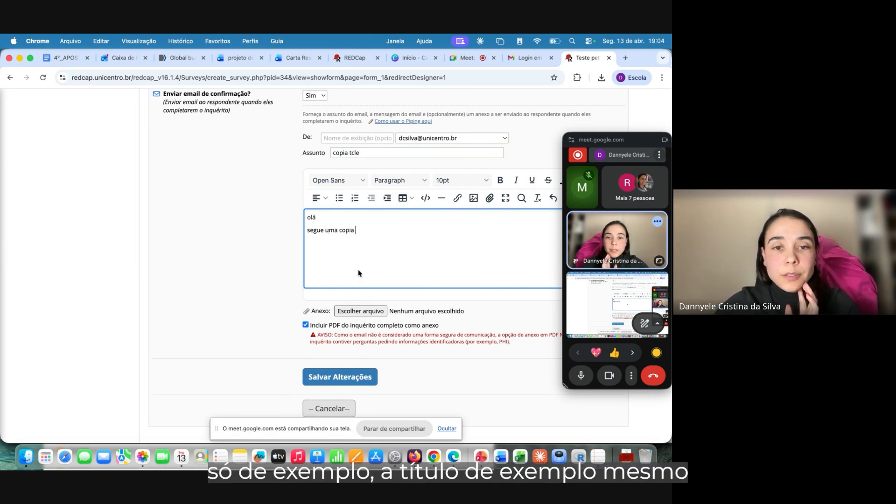
scroll(360, 272, "down", 2)
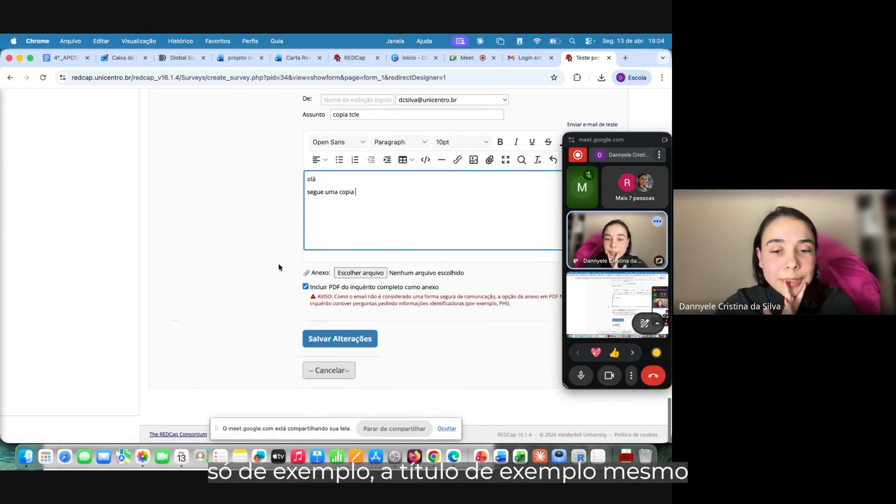
left_click(341, 337)
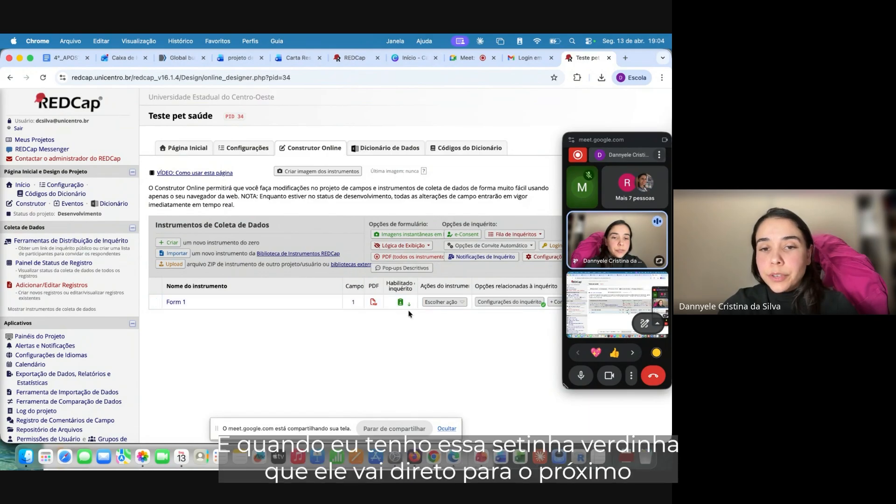
Create a new instrument named 'form2' placed after Form 1.
left_click(171, 246)
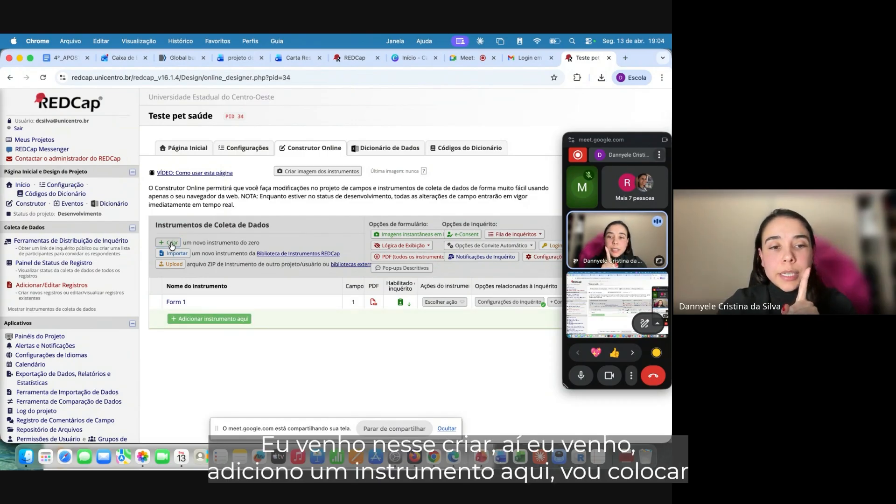
left_click(238, 316)
left_click(263, 322)
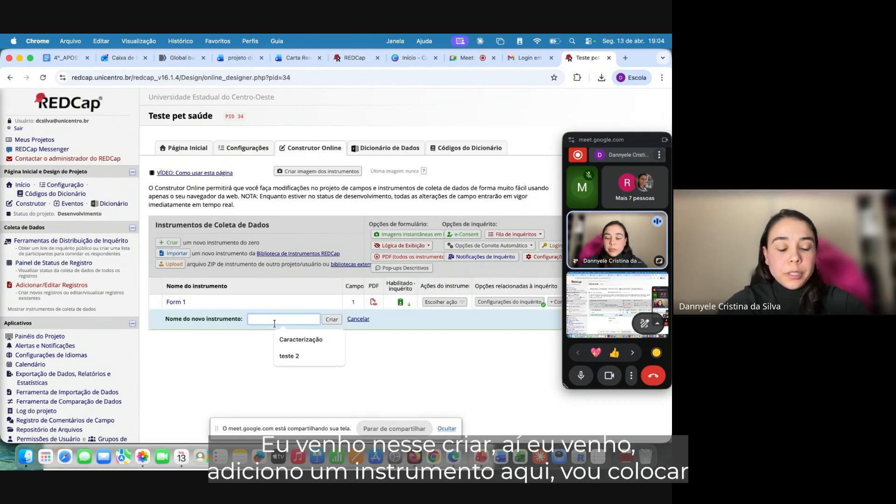
type("te")
key("BackSpace")
type("form")
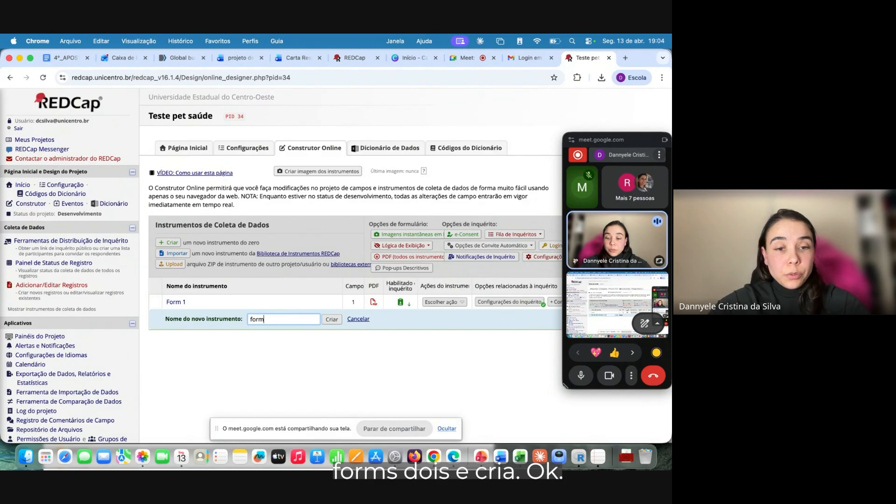
type("2")
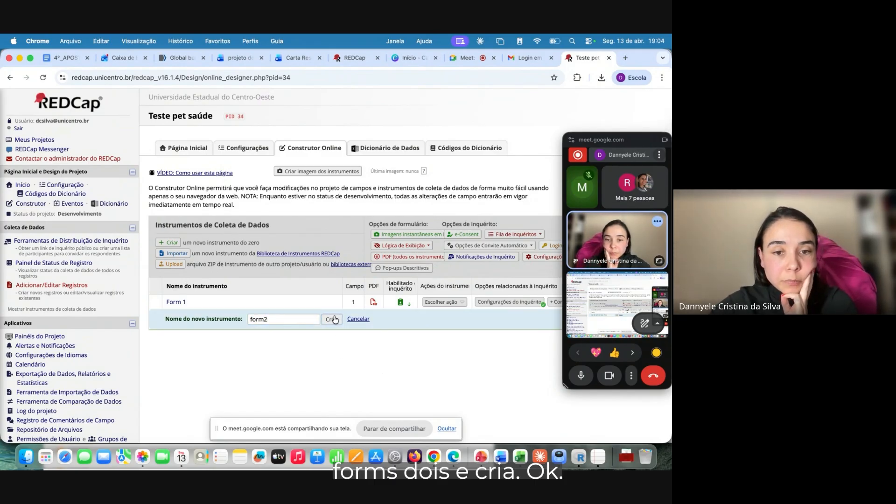
left_click(332, 319)
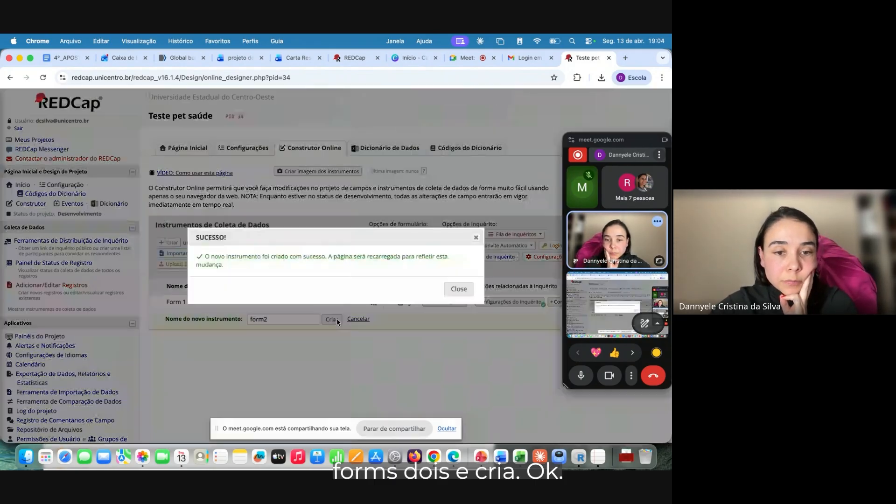
left_click(460, 289)
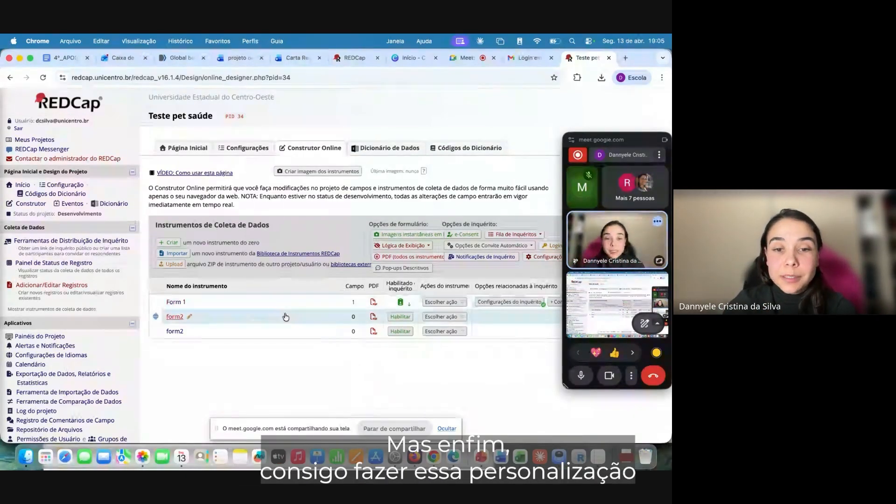
In Form 1, add a Caixa de Texto field labelled 'Nome' with variable name 'nome'.
left_click(176, 302)
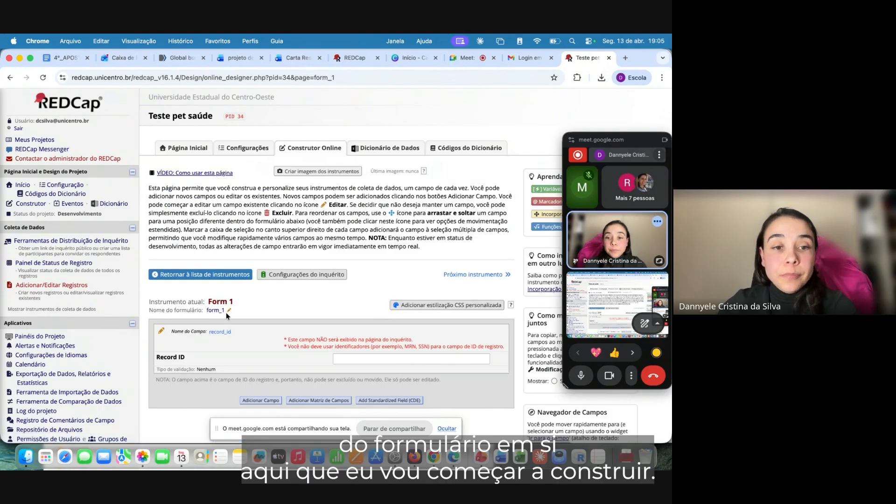
scroll(226, 314, "down", 5)
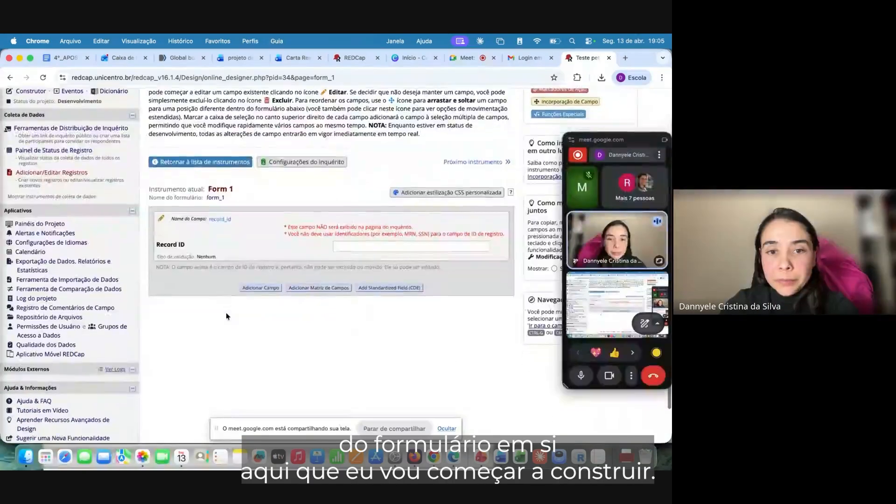
left_click(264, 267)
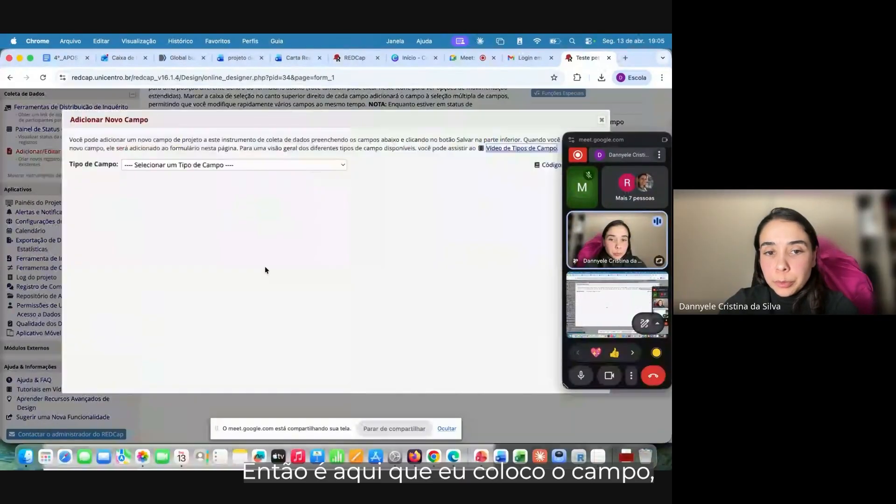
left_click(229, 165)
left_click(220, 175)
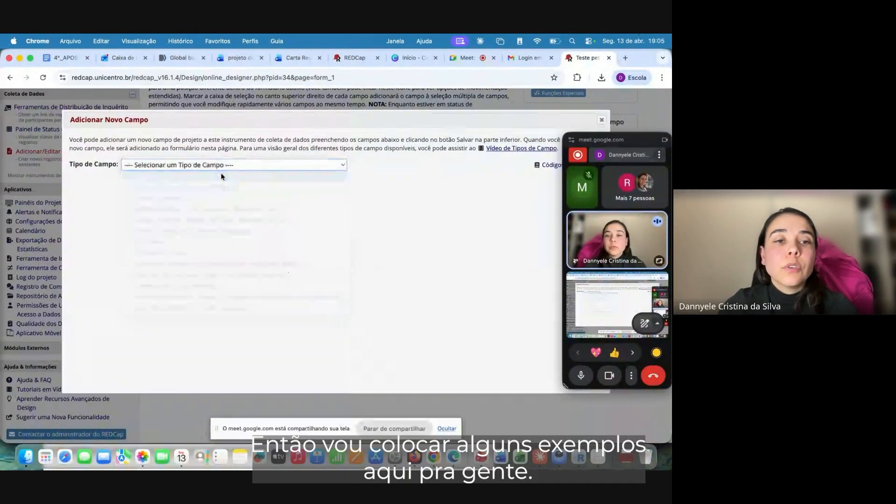
type("m")
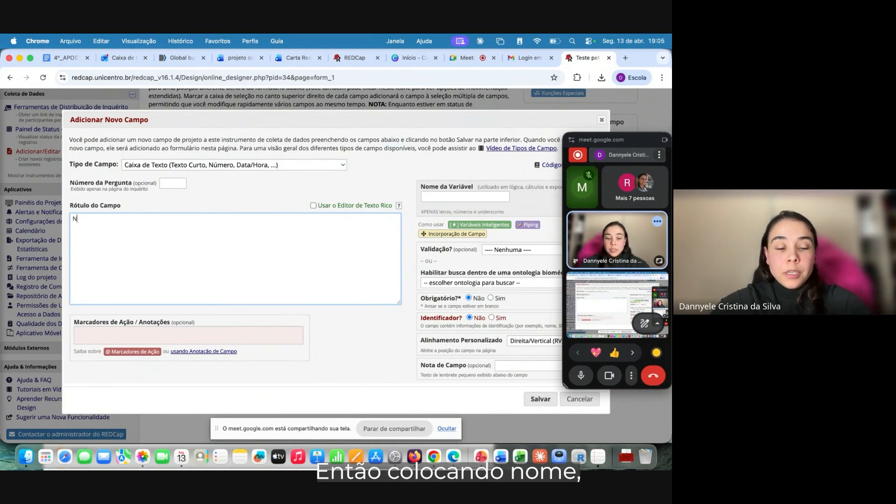
type("ome")
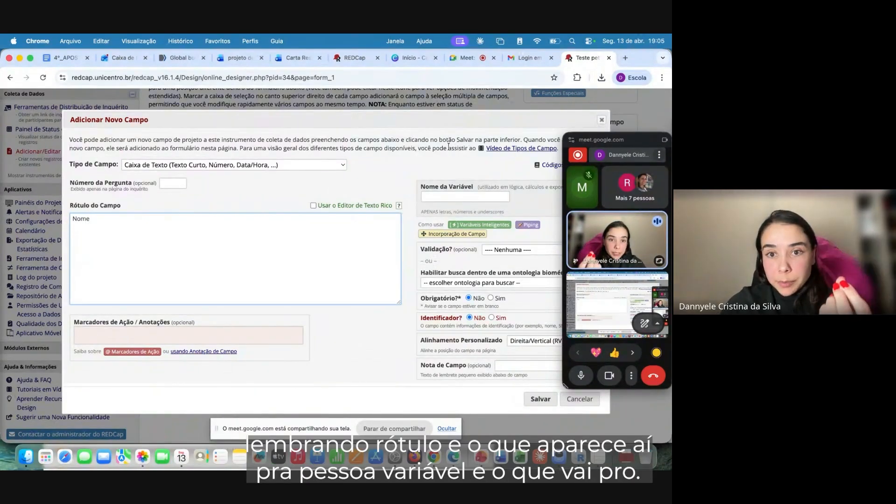
left_click(459, 196)
type("nome")
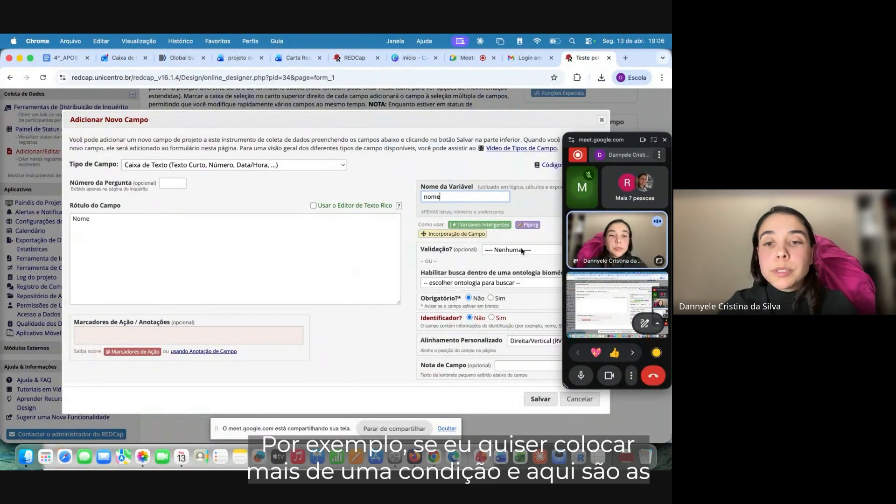
left_click(504, 252)
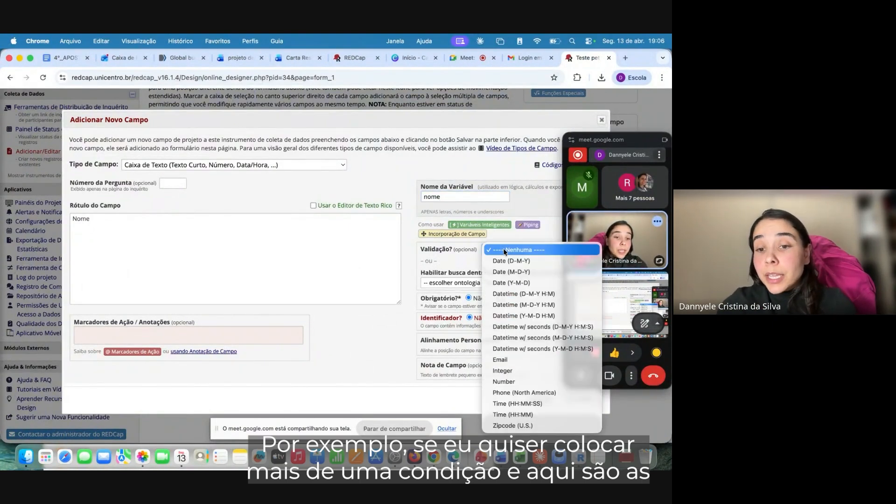
Set the Nome field's validation to Email instead of Integer.
left_click(511, 372)
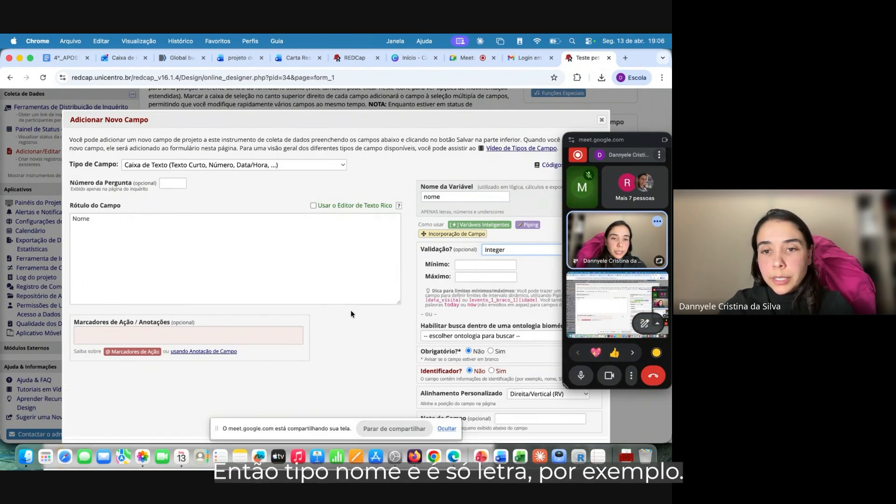
left_click(513, 249)
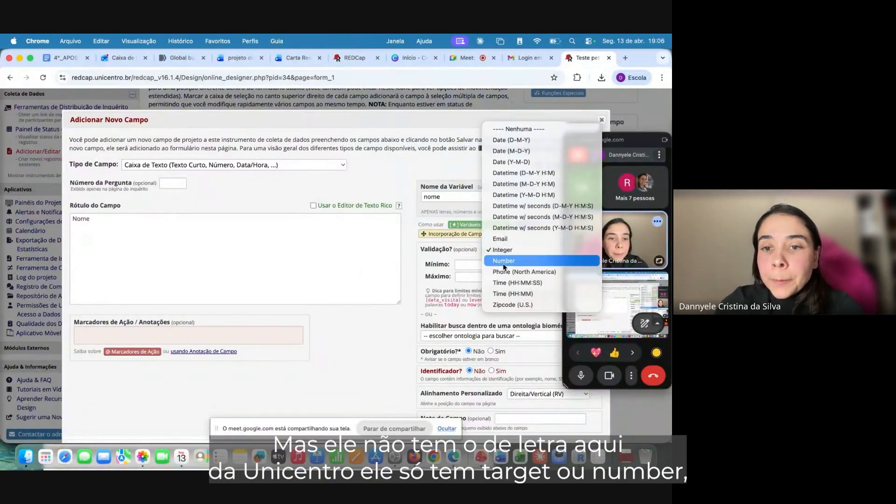
left_click(498, 238)
left_click(504, 251)
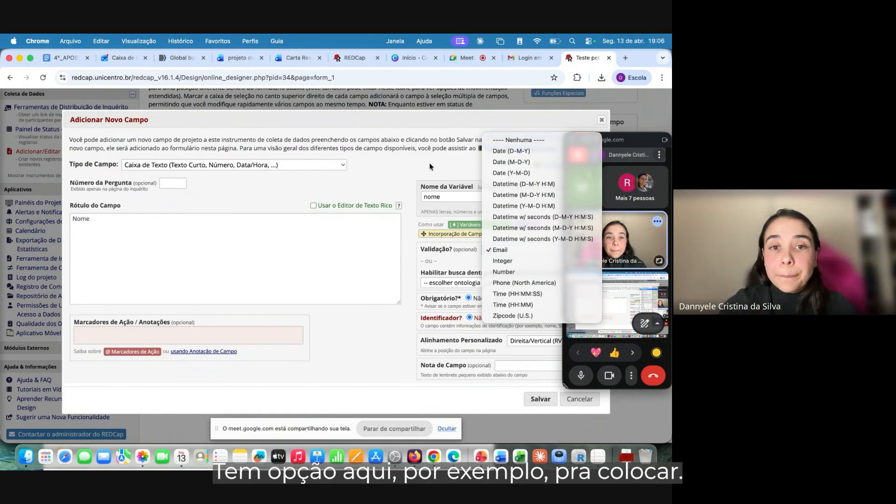
left_click(347, 183)
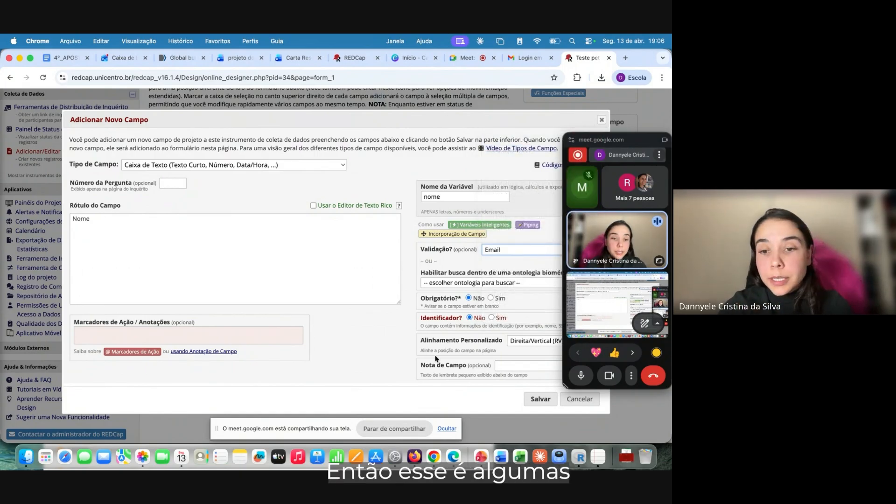
Align the Nome field Esquerda/Vertical (LV), add a note asking for the full name, and save it.
left_click(529, 338)
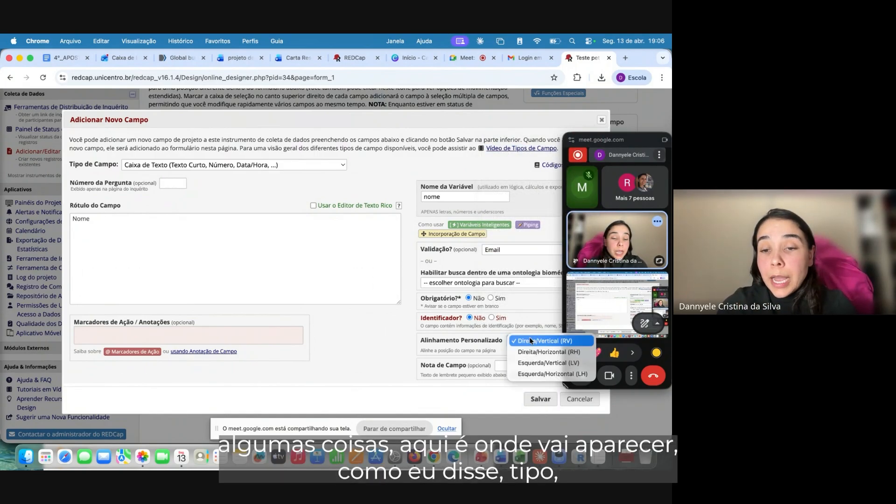
left_click(538, 363)
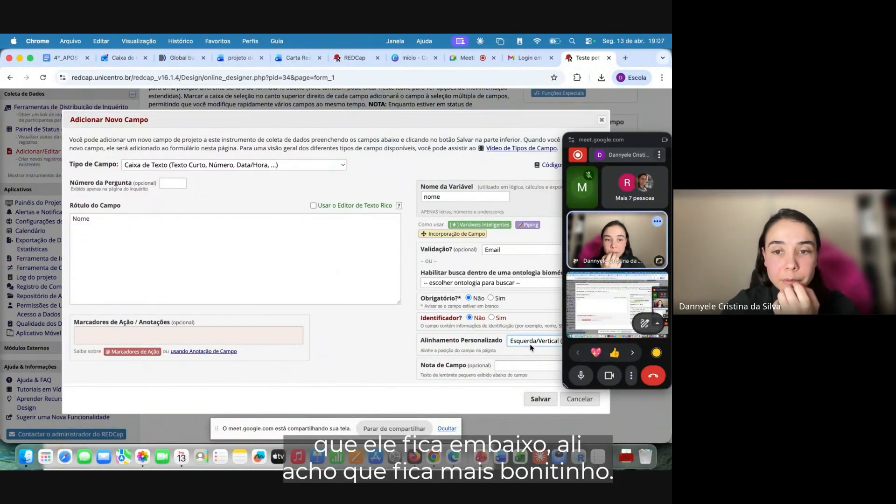
left_click(517, 368)
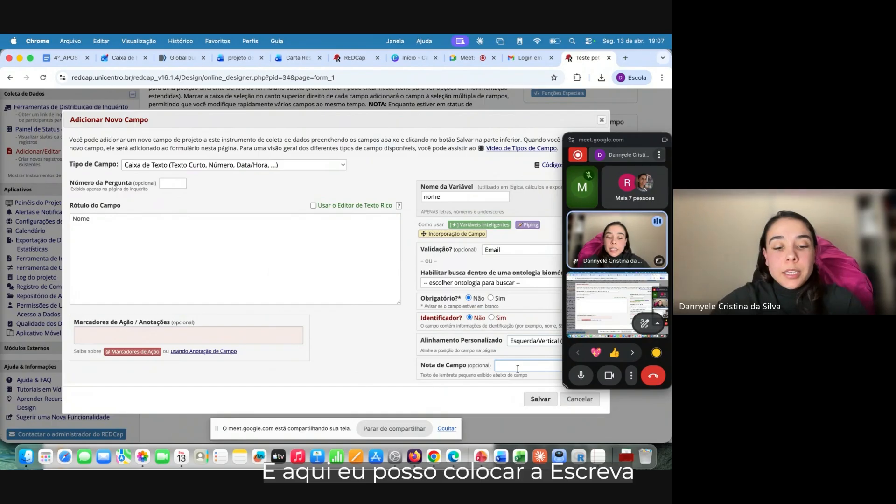
type("nom")
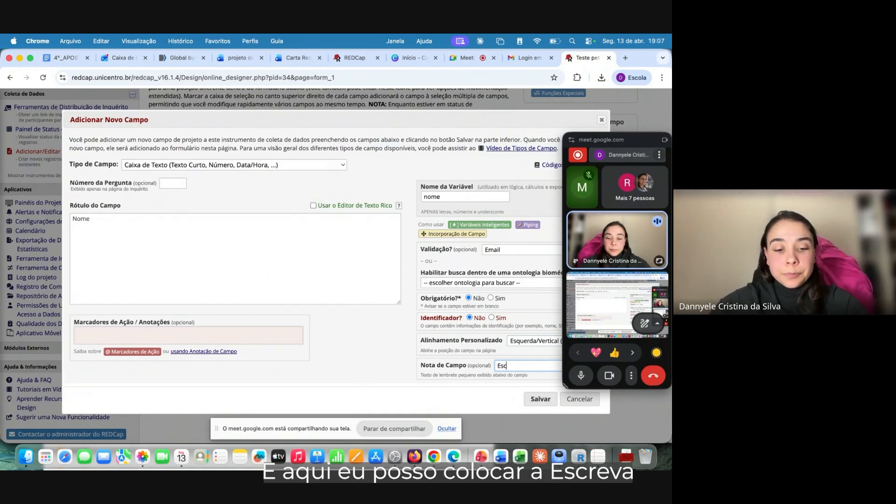
type("reva seu nome comp")
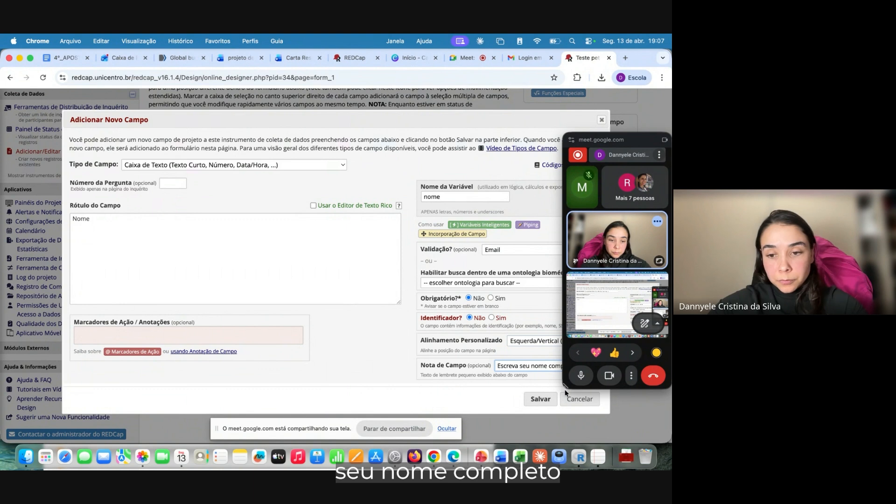
left_click(540, 399)
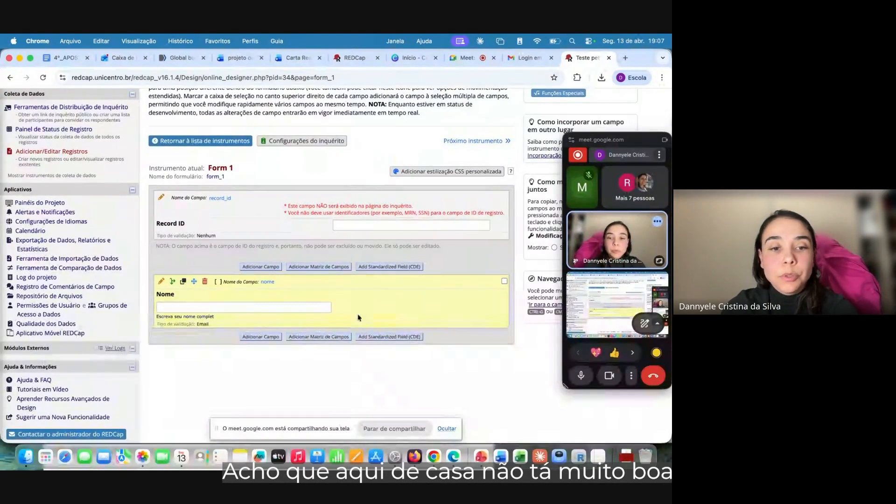
Below the Nome field and its Email validation, start a new matrix of fields on Form 1.
scroll(215, 268, "down", 2)
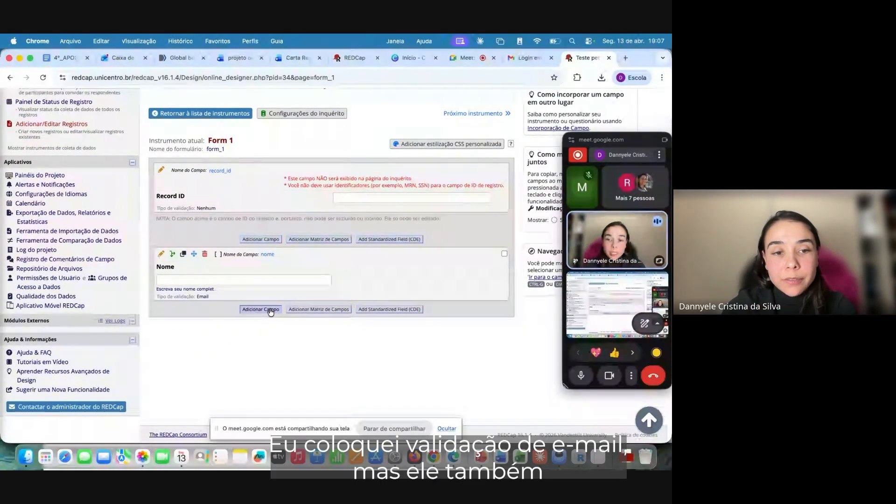
mouse_move(163, 297)
left_mouse_down()
mouse_move(223, 306)
mouse_move(153, 289)
left_mouse_up()
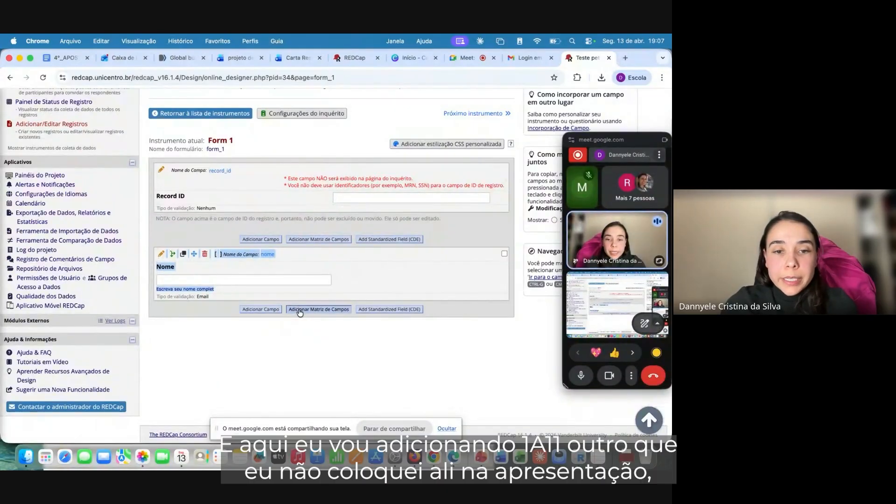
left_click(300, 309)
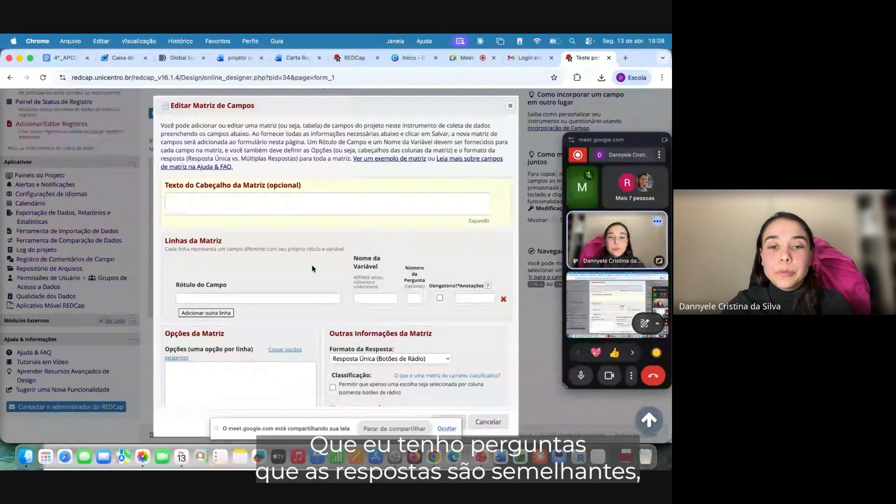
Set the matrix header text to 'instrumento'.
scroll(310, 270, "down", 2)
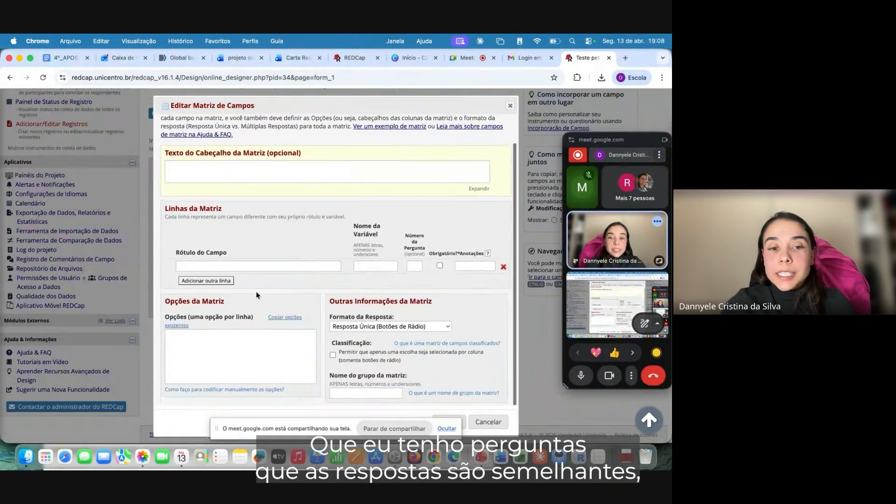
left_click(199, 339)
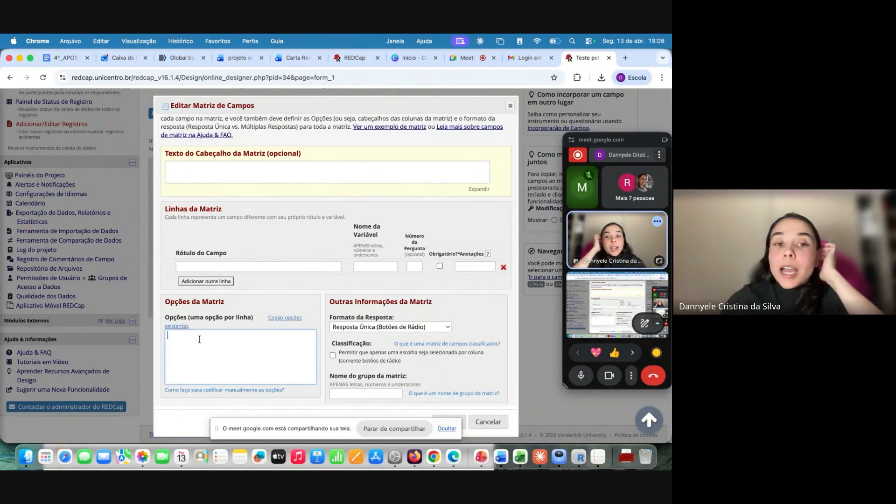
left_click(262, 166)
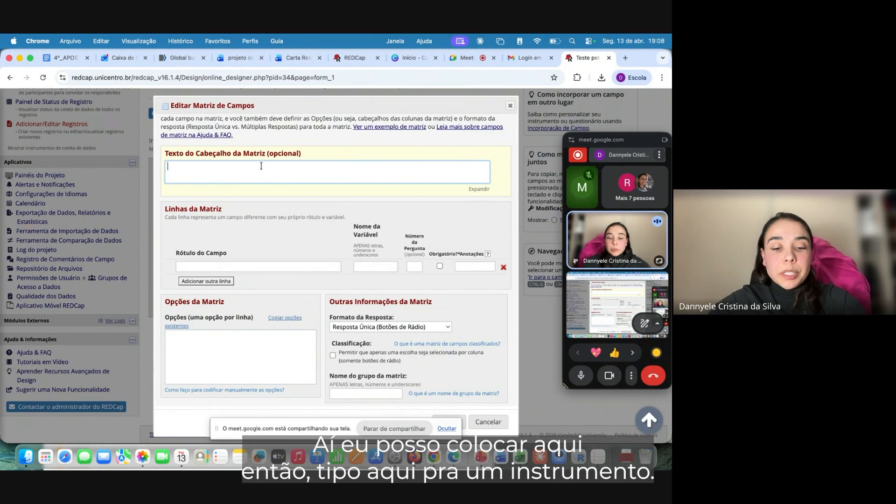
type("intrsumento")
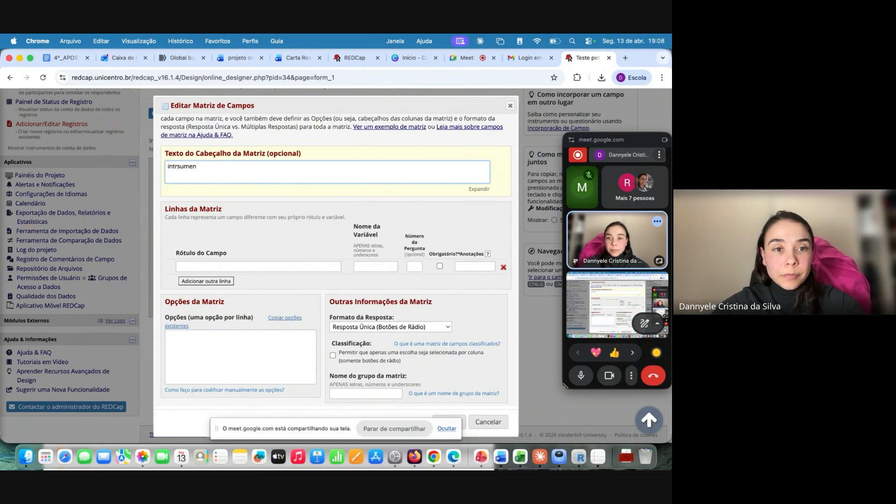
key("BackSpace")
key("BackSpace")
key("BackSpace")
key("BackSpace")
type("stru")
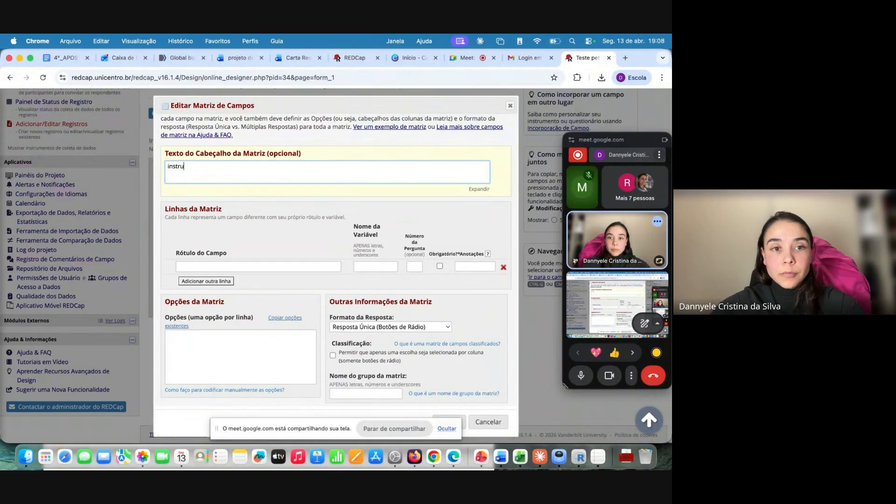
type("mento")
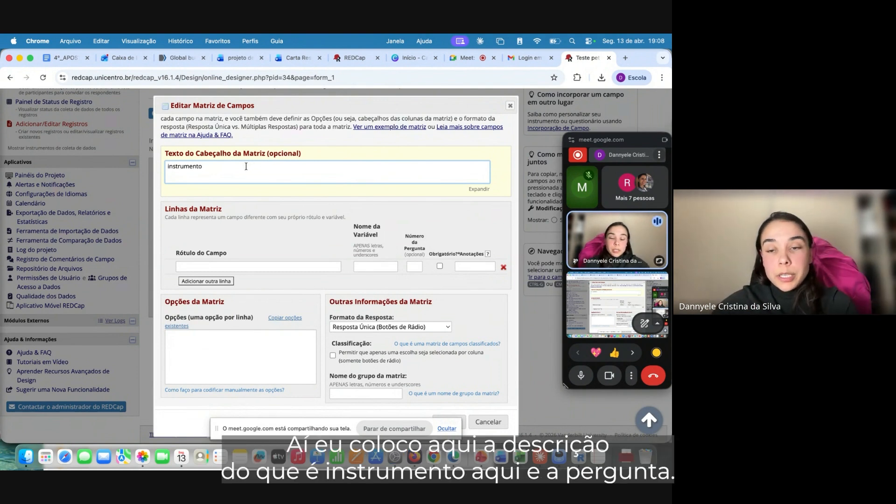
Make the first matrix row the household financial difficulties question, with variable name evo15.
left_click(202, 268)
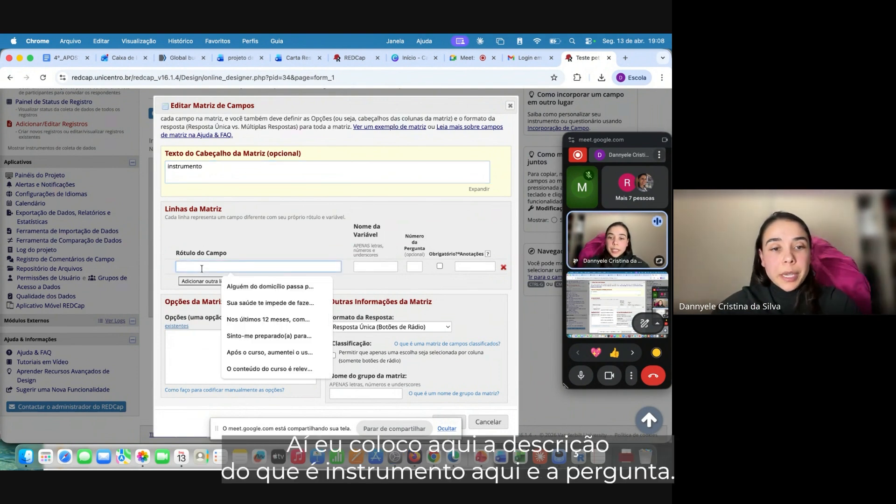
left_click(253, 282)
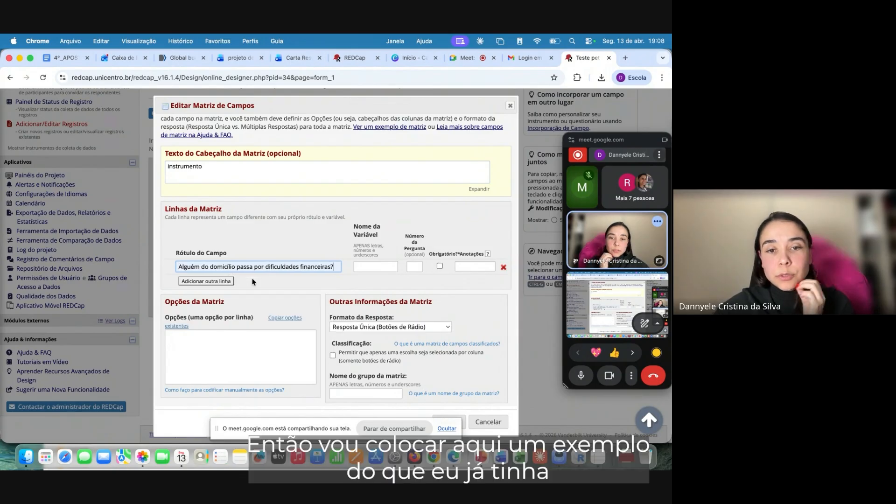
left_click(385, 265)
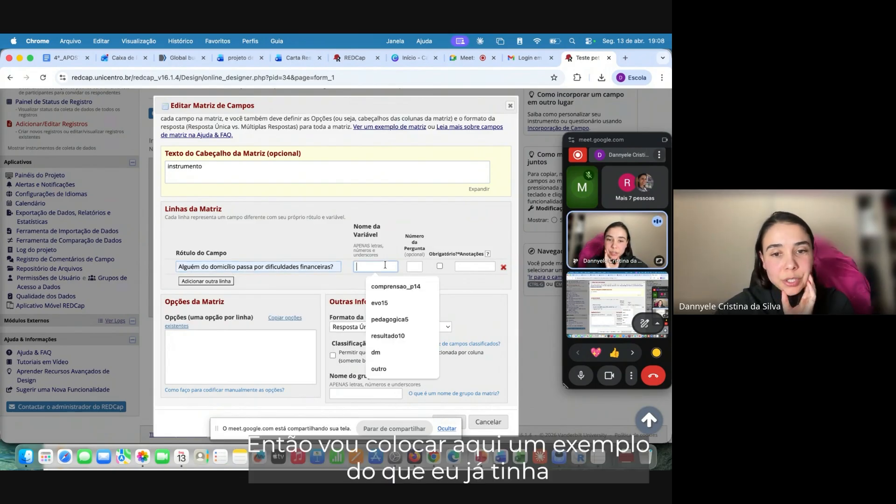
left_click(390, 302)
Enter the matrix answer options '1, Sim', '2, Não' and '3, talvez'.
left_click(239, 351)
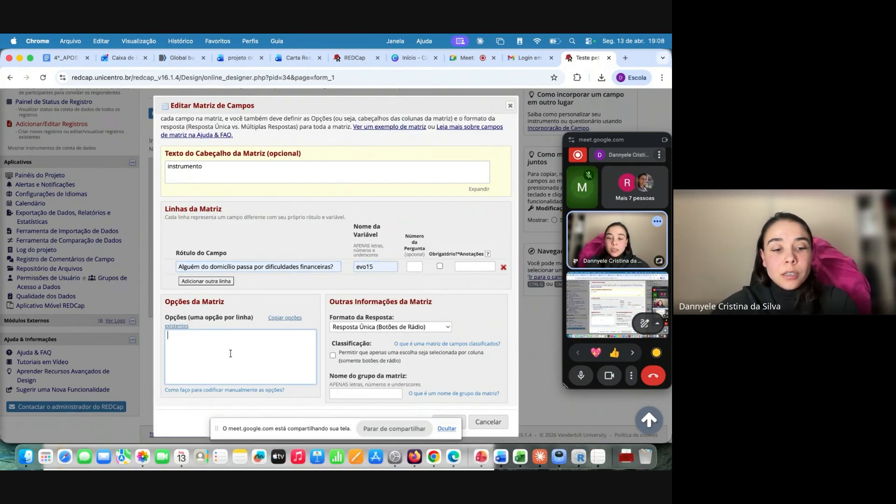
type("1,")
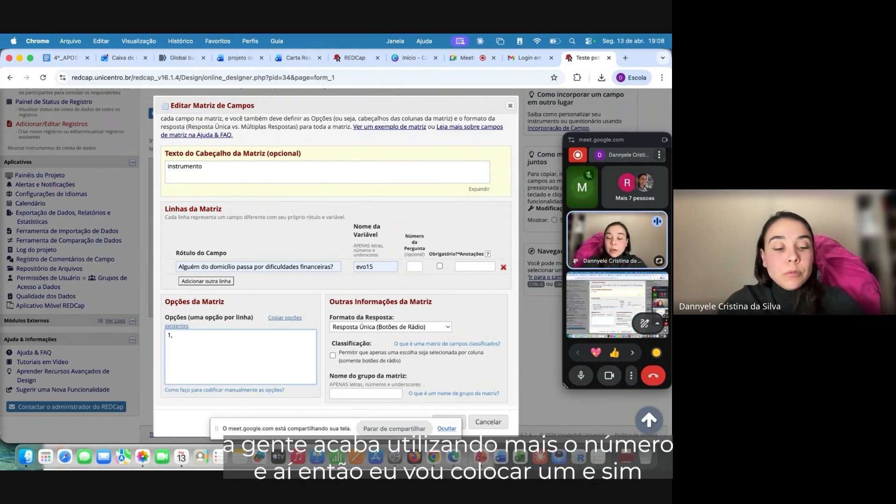
type("m")
key("Return")
type("2,")
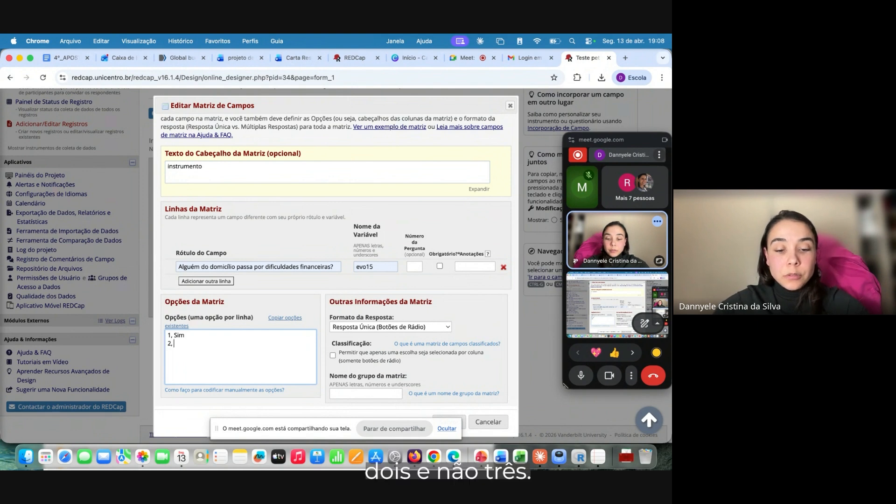
type(" Não #")
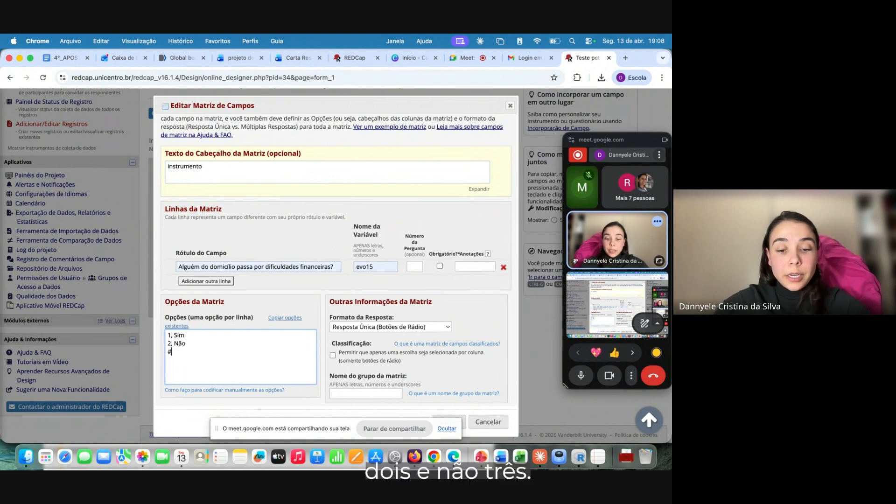
type(", talve")
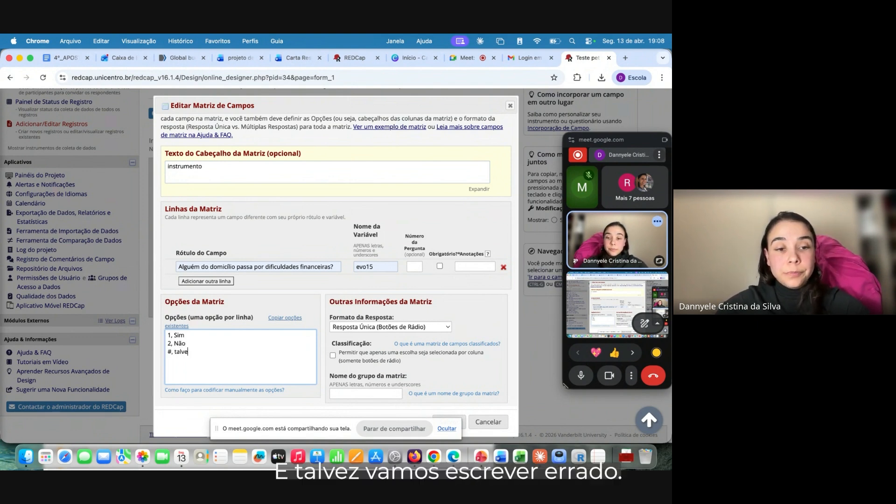
type("z")
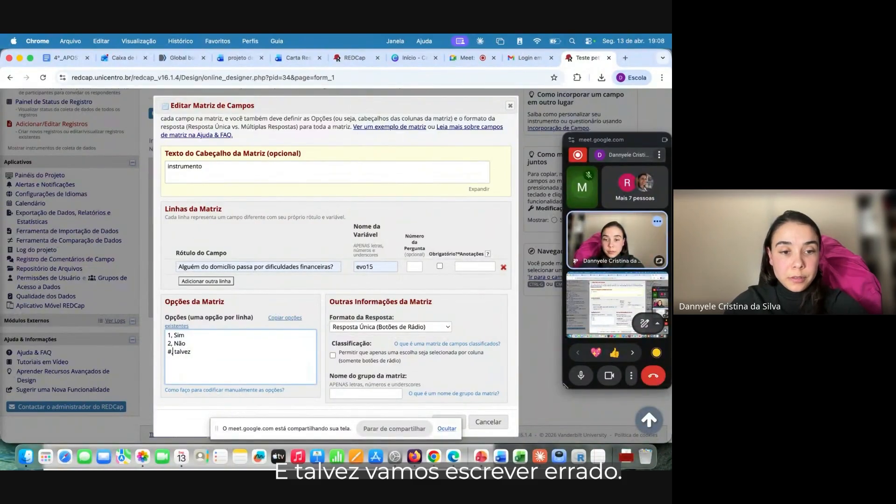
key("BackSpace")
type("3")
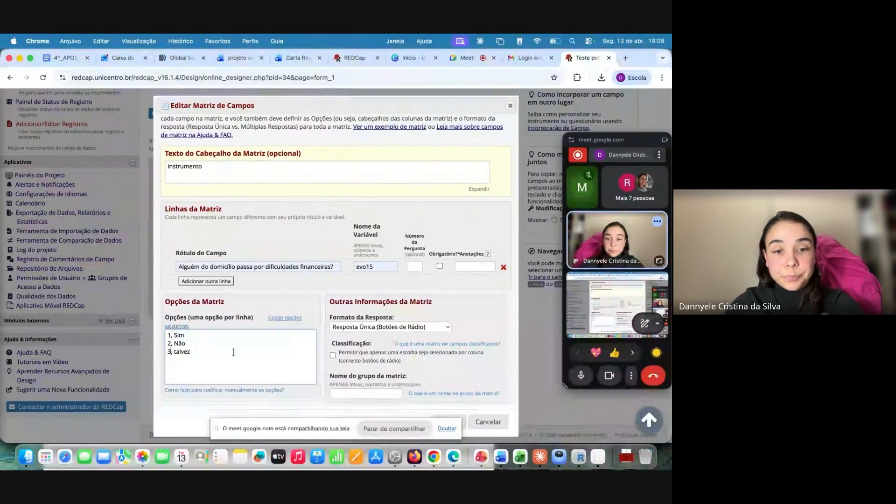
left_click(367, 395)
Name the matrix group 'testt' and add a second row 'pedagogica5' about health limiting daily activities.
type("testt")
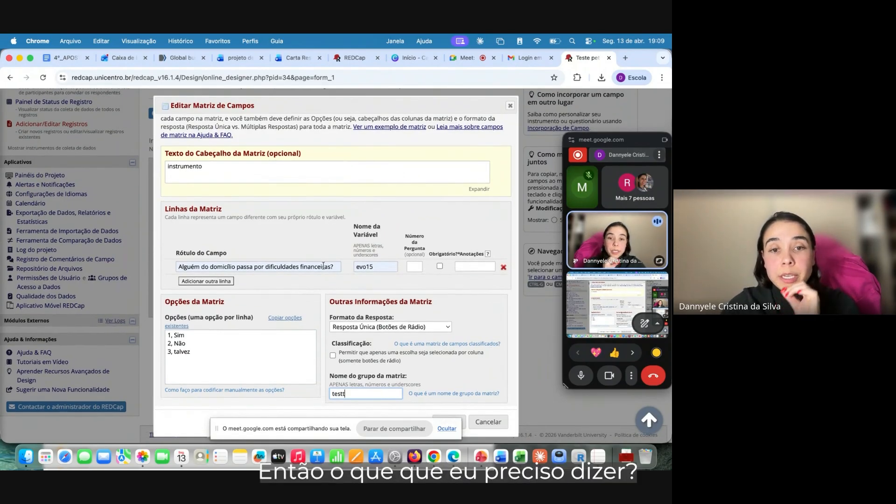
left_click(206, 281)
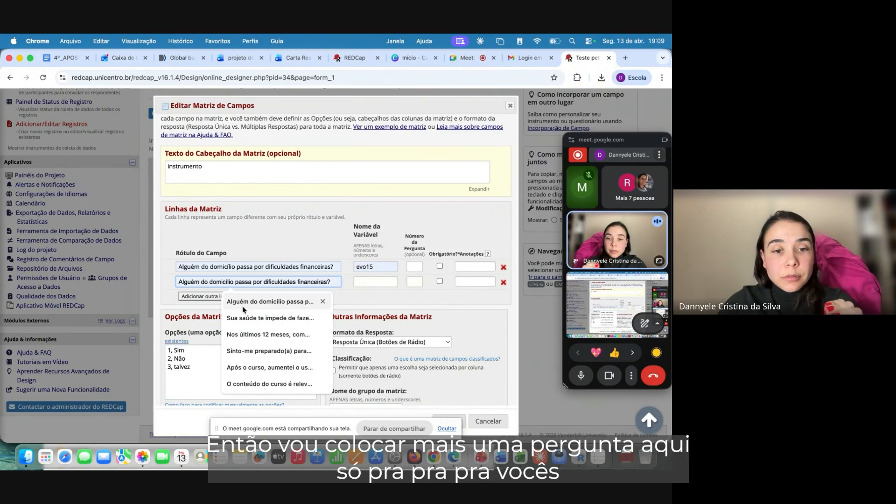
left_click(254, 320)
left_click(388, 282)
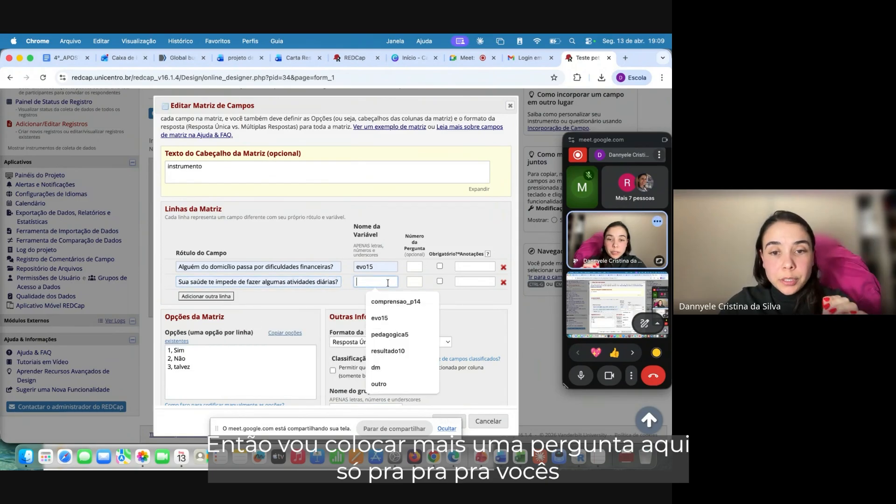
type("pedagogica5")
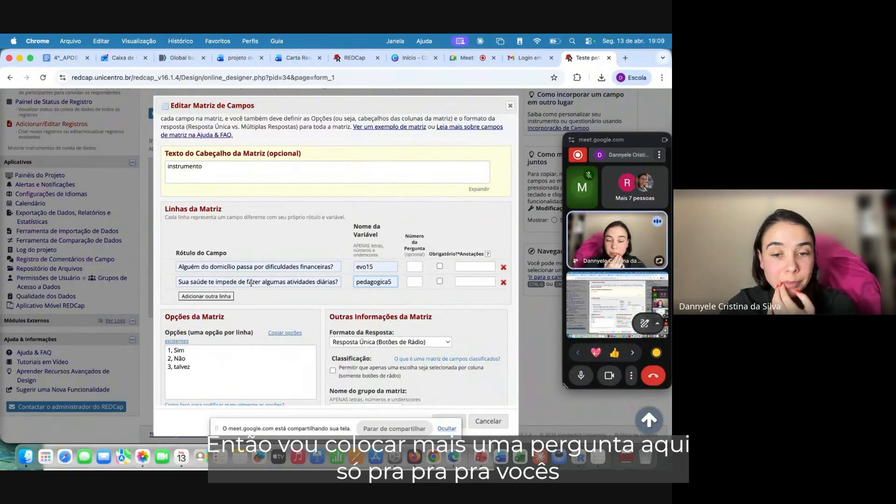
Keep single-answer radio buttons and save the matrix to Form 1, dismissing the duplicate group name alert.
scroll(355, 369, "down", 1)
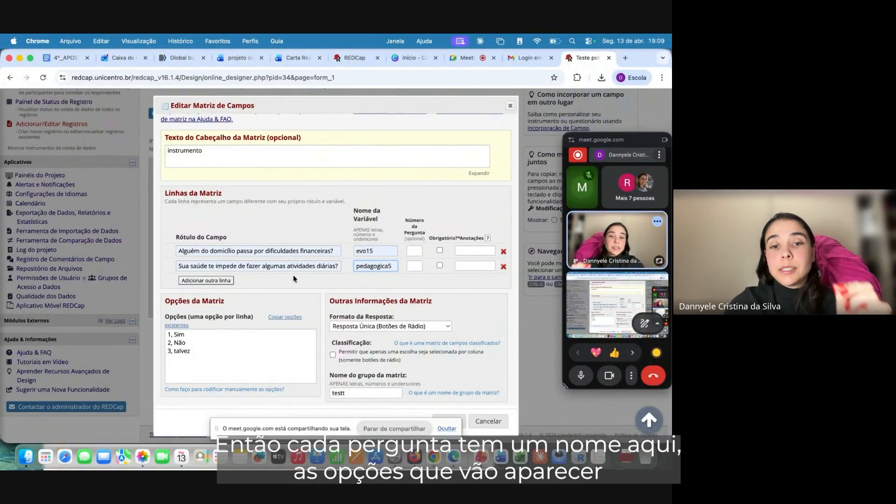
left_click(422, 326)
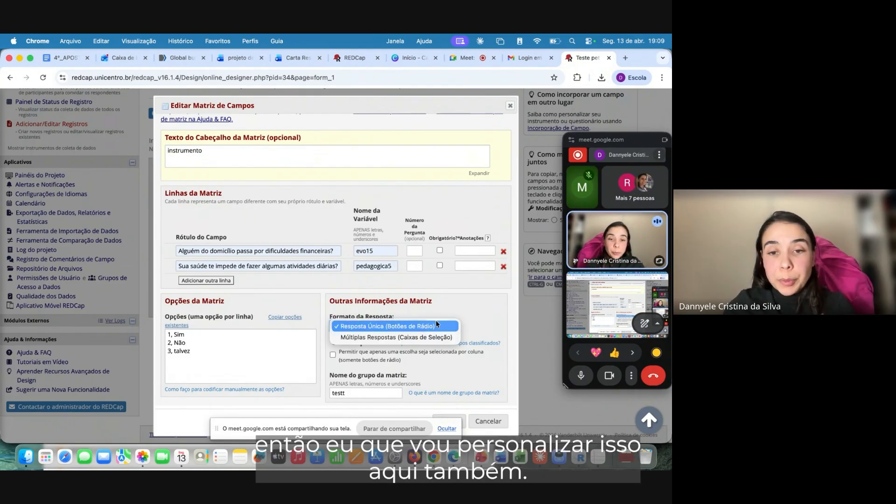
left_click(415, 328)
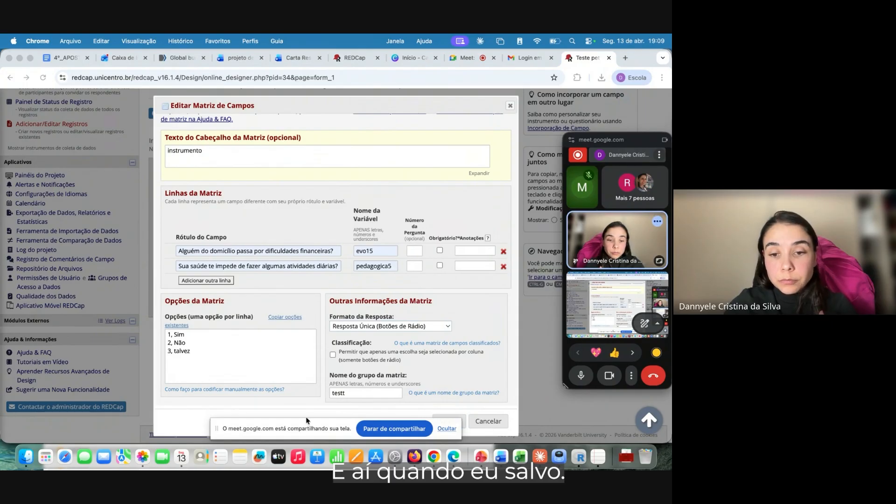
left_click(447, 428)
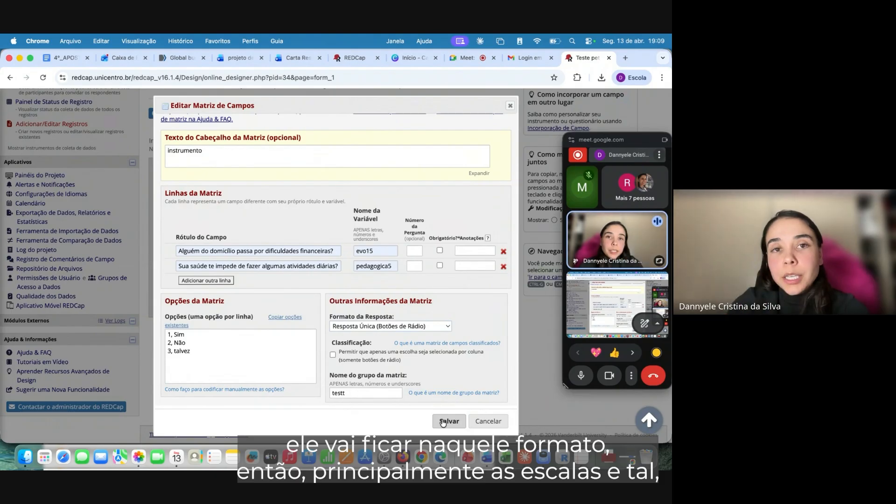
left_click(444, 422)
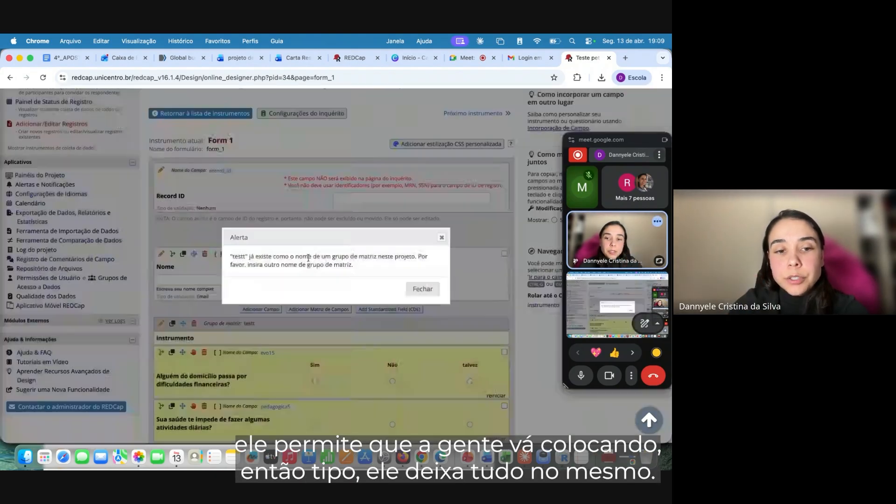
scroll(259, 333, "down", 3)
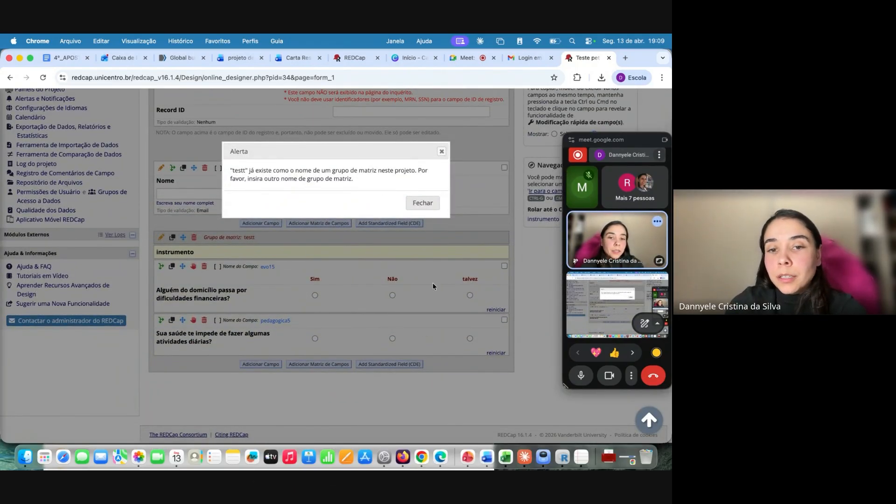
left_click(425, 202)
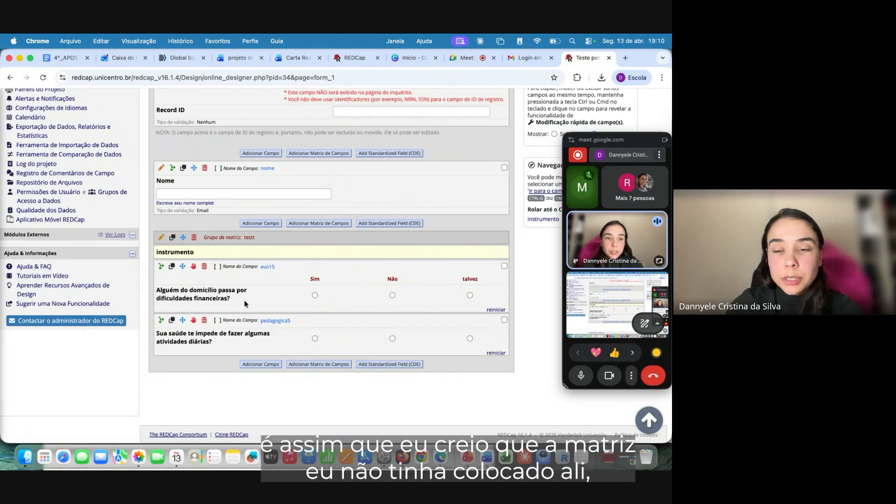
Open the Adicionar Novo Campo form and close it without adding a field.
left_click(268, 366)
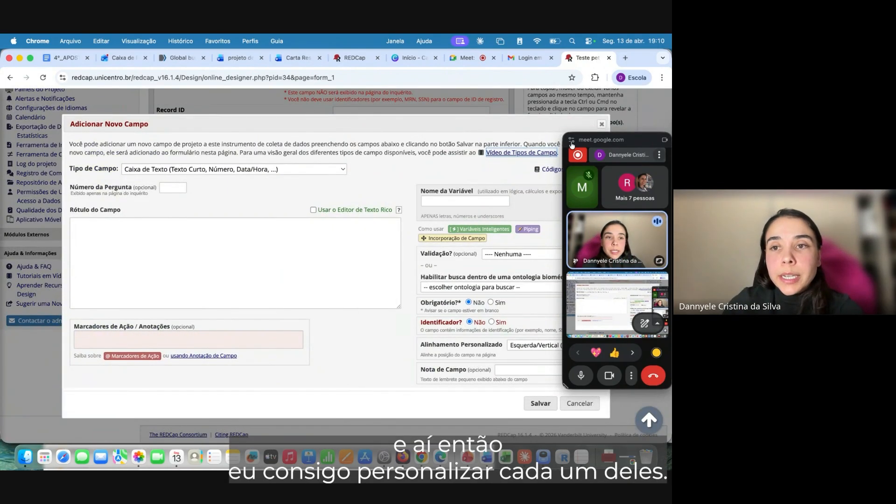
left_click(602, 125)
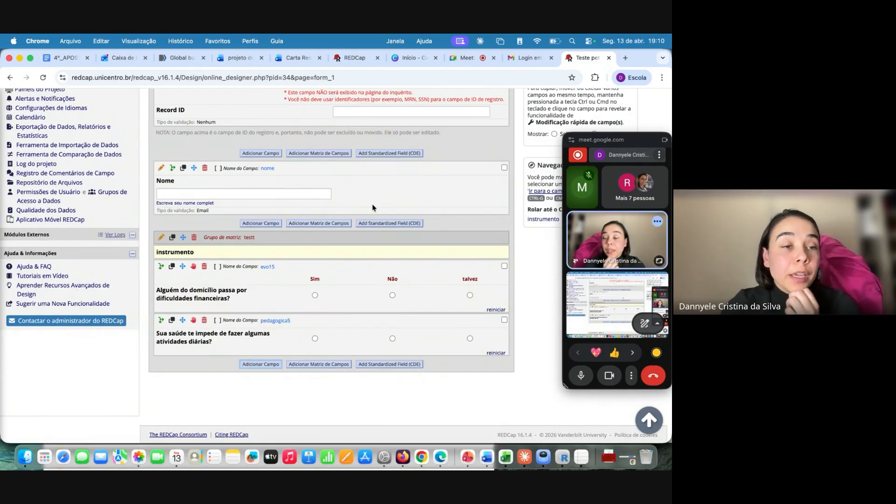
scroll(80, 226, "up", 1)
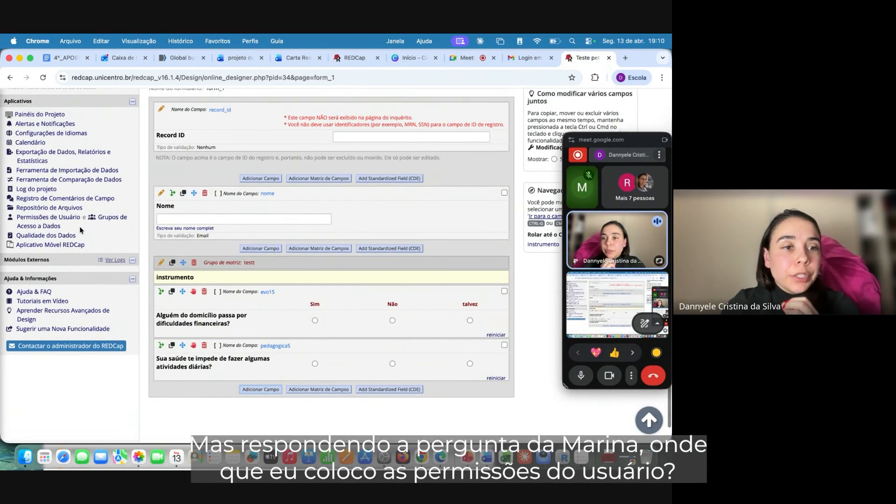
On Permissões de Usuário, search for the colleague's name and add them with custom permissions.
left_click(39, 220)
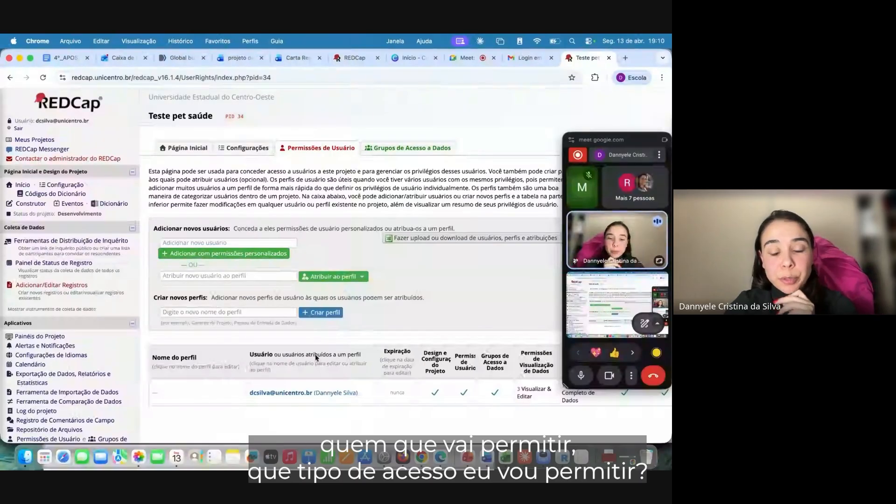
scroll(334, 383, "down", 3)
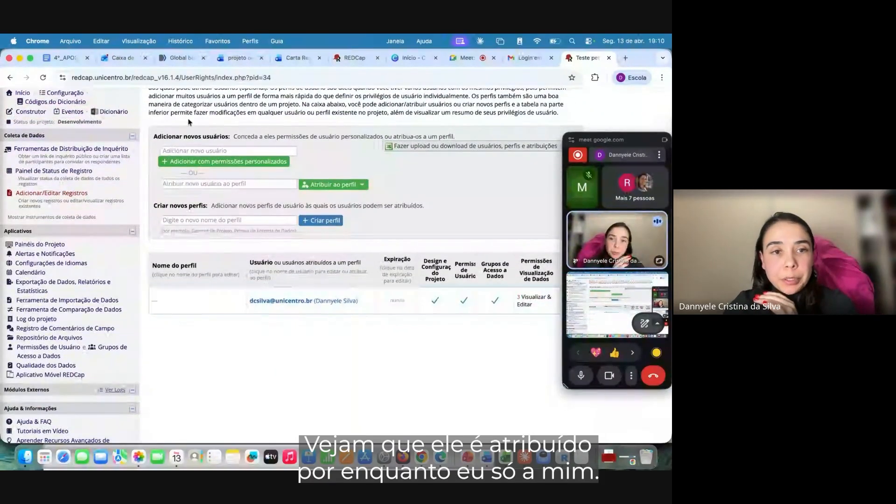
left_click(176, 152)
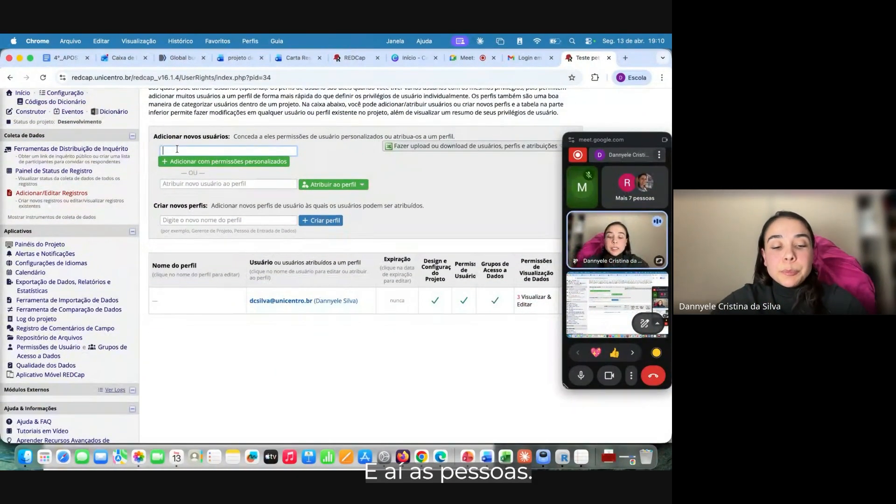
type("lei")
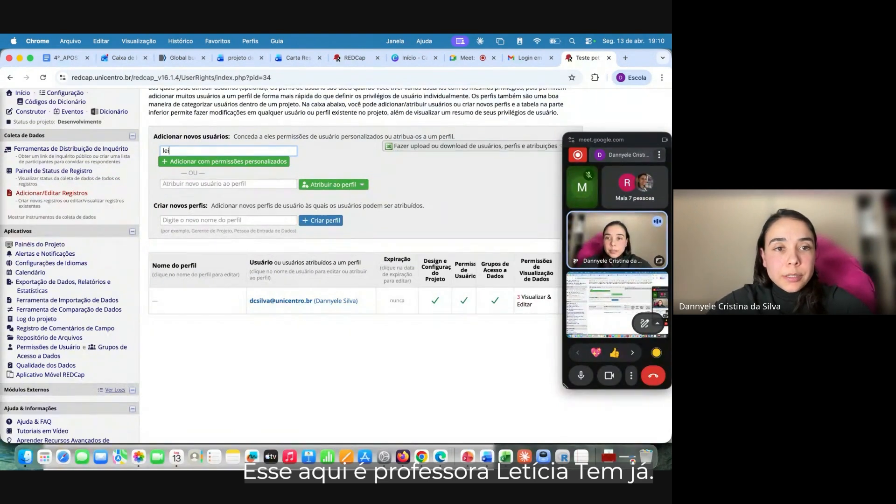
key("BackSpace")
type("ti")
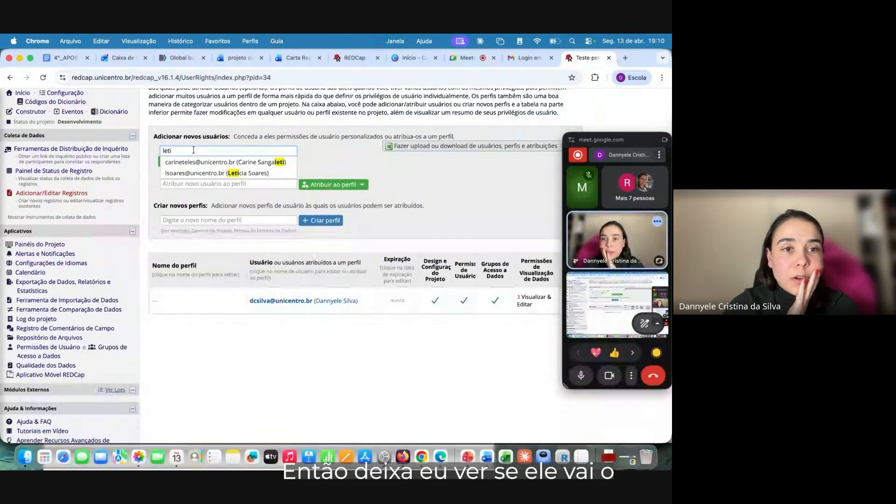
left_click(198, 172)
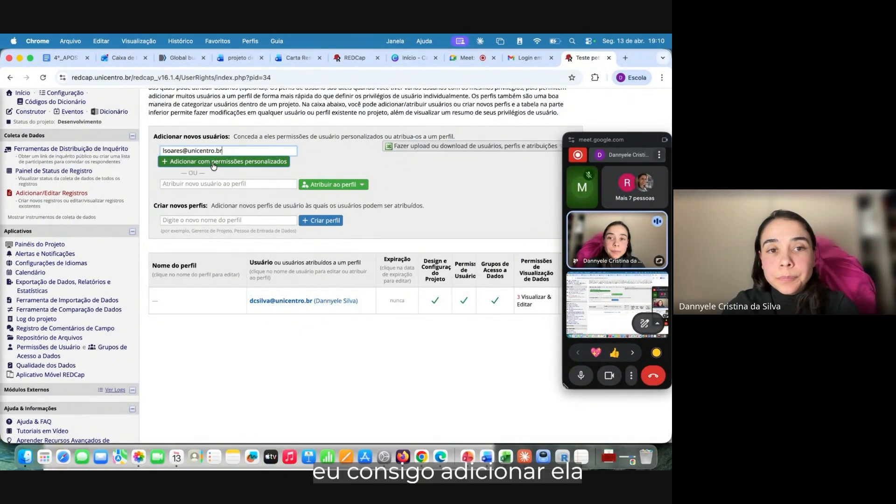
left_click(213, 162)
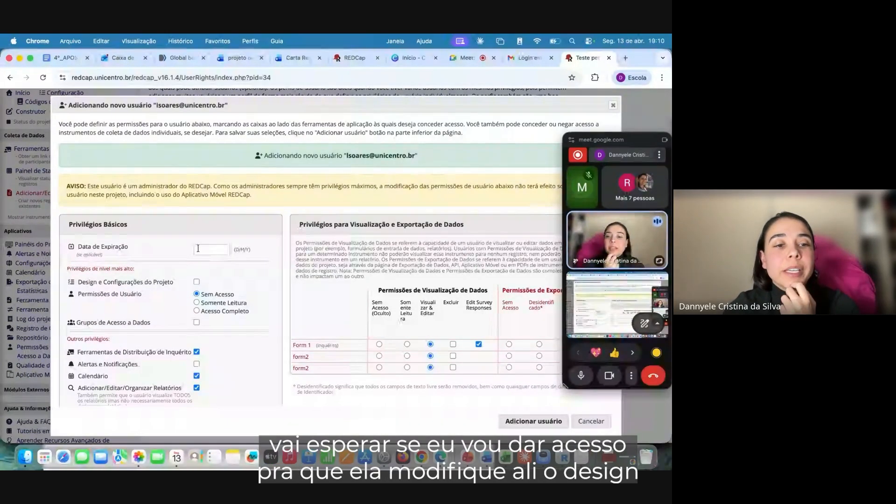
Grant the colleague Design rights and Acesso Completo to user permissions.
scroll(198, 249, "down", 2)
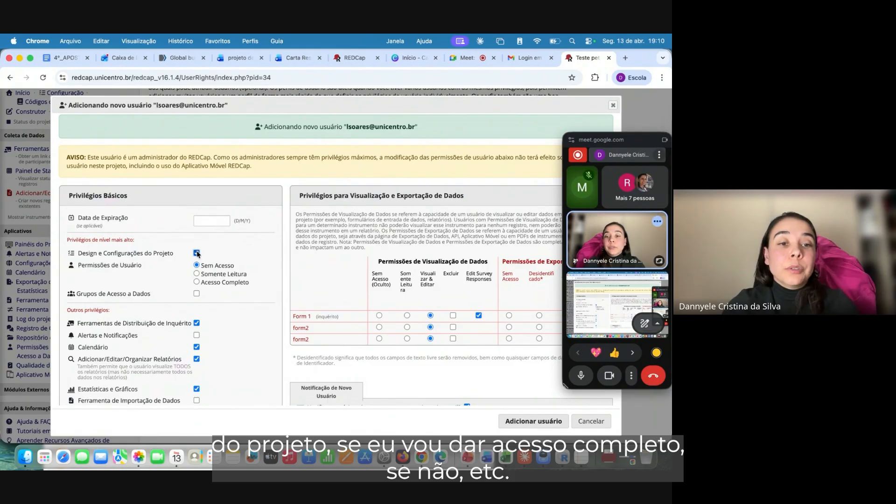
left_click(196, 253)
left_click(197, 282)
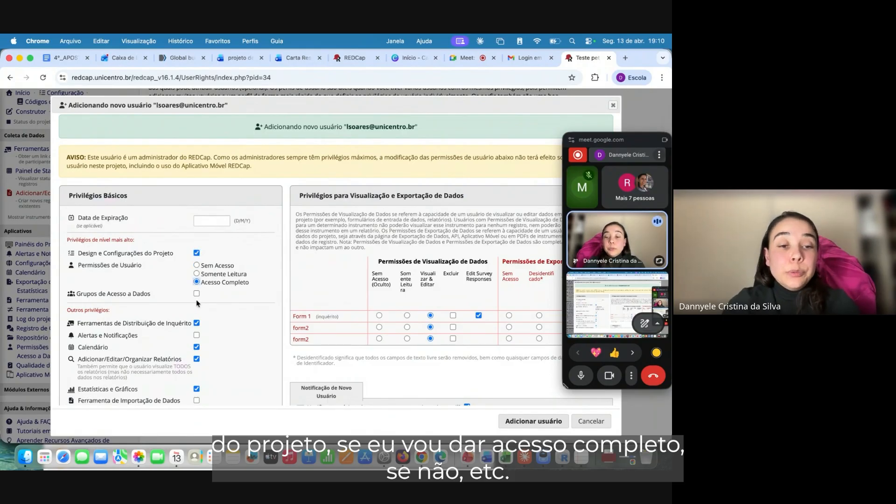
Enable alerts, data import, data comparison, project log, e-mail log and external module API, then add the user.
scroll(196, 303, "down", 10)
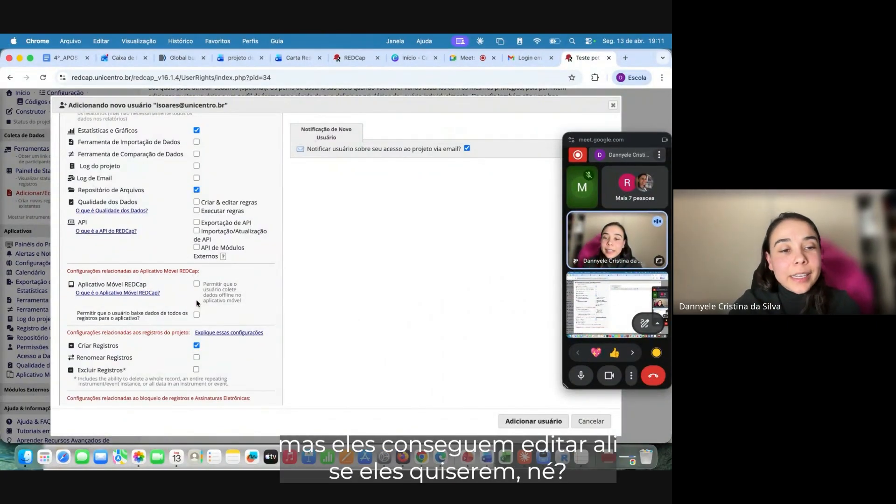
scroll(196, 302, "up", 5)
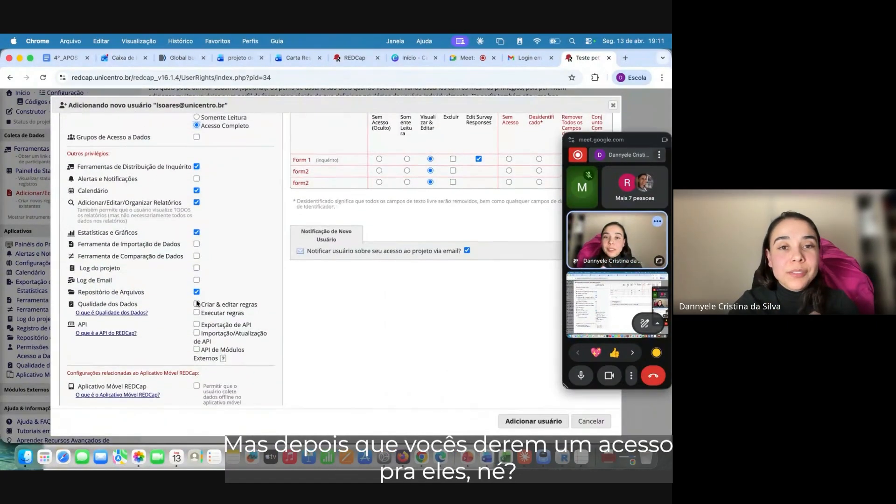
left_click(196, 247)
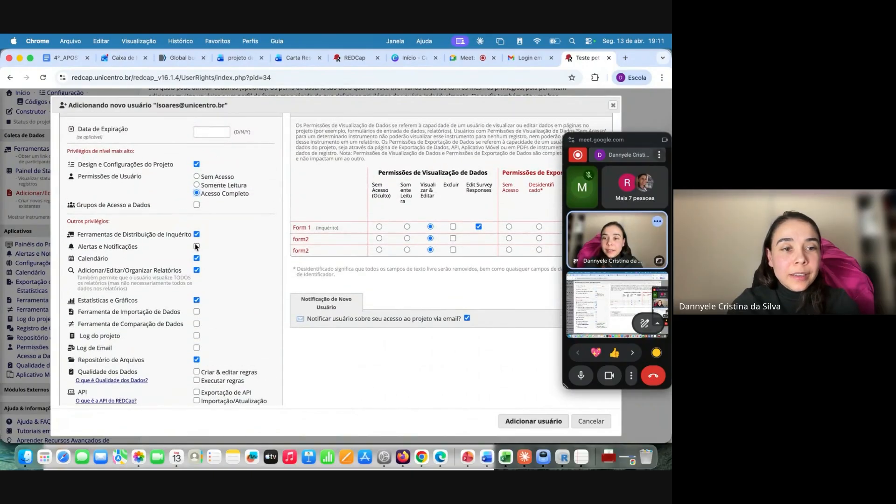
left_click(197, 311)
left_click(196, 324)
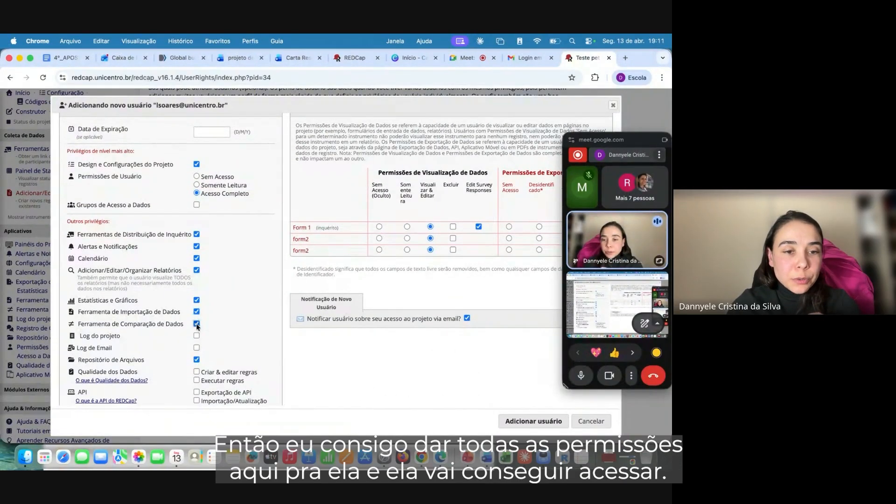
left_click(196, 336)
left_click(196, 348)
scroll(197, 279, "down", 2)
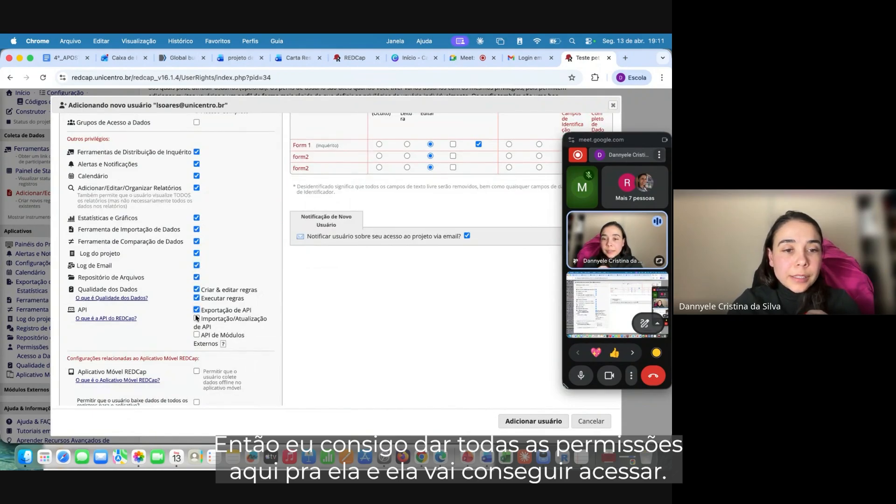
left_click(197, 334)
scroll(196, 335, "down", 4)
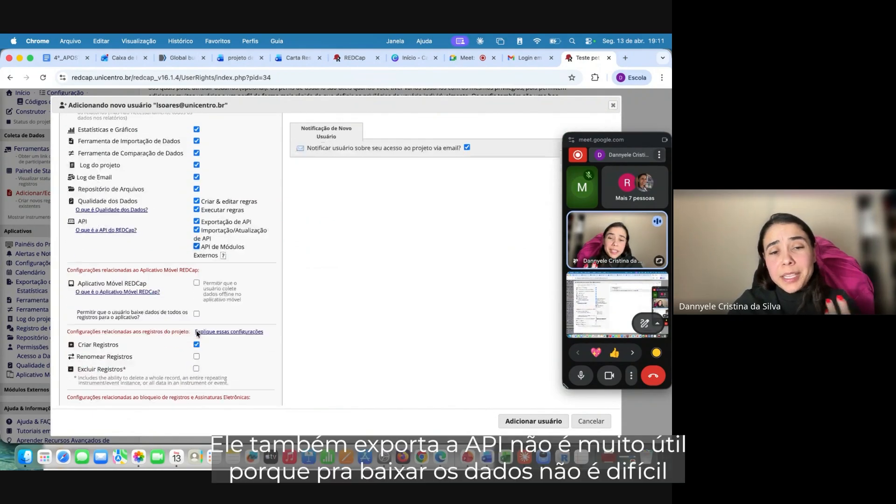
left_click(553, 422)
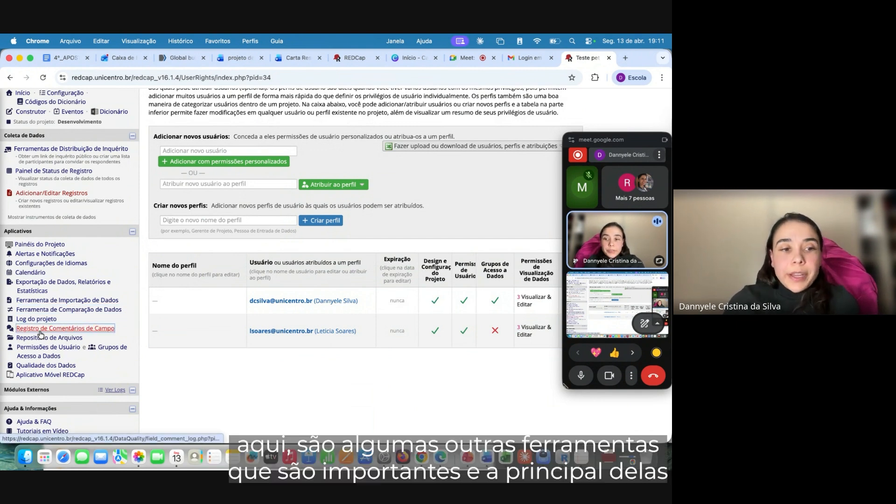
Export the 'Todos os dados' report in CSV/Microsoft Excel (rótulos) format.
left_click(42, 286)
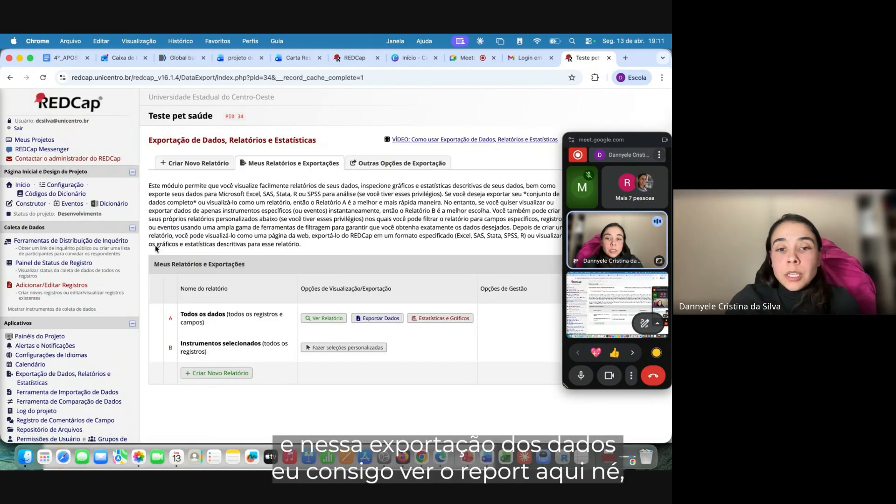
left_click(317, 319)
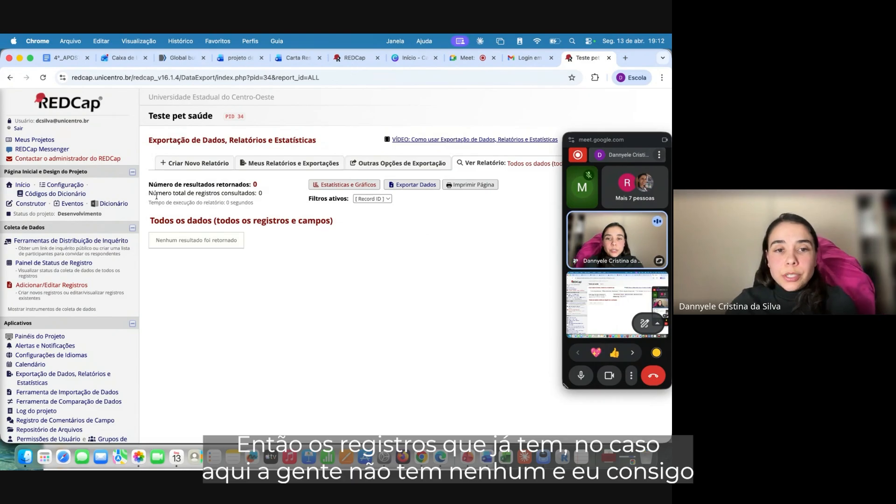
left_click(416, 186)
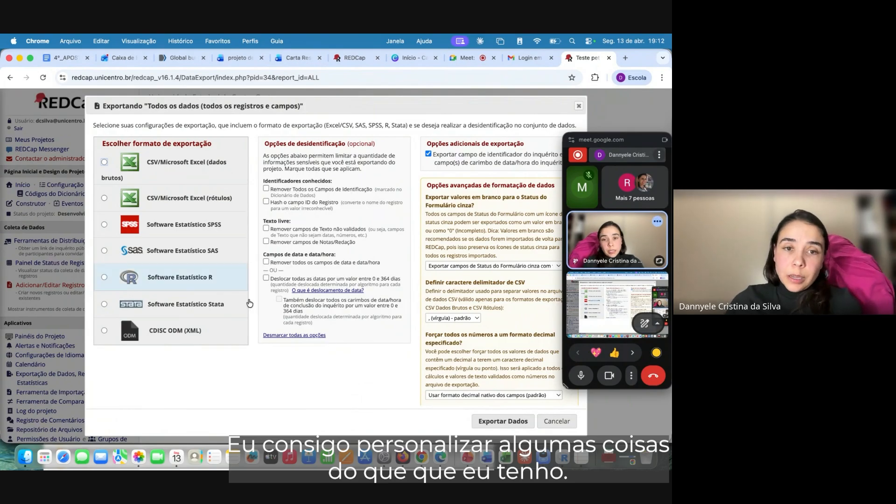
left_click(498, 423)
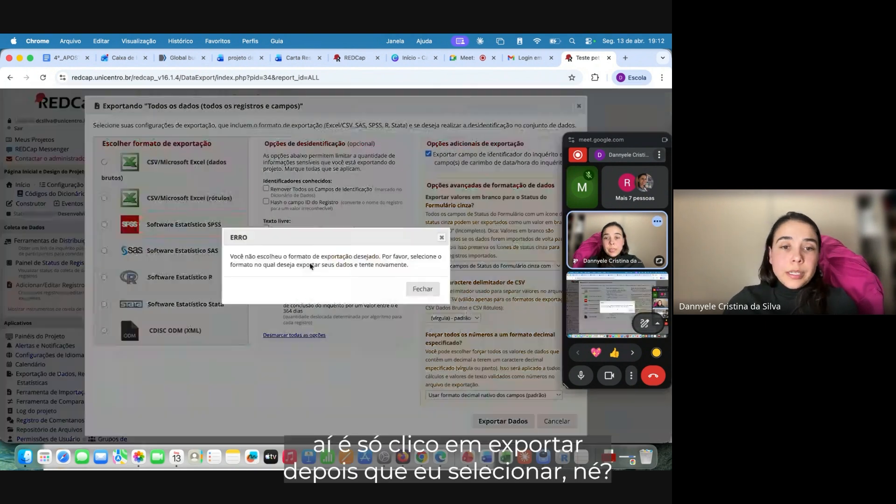
left_click(434, 288)
left_click(192, 195)
left_click(515, 420)
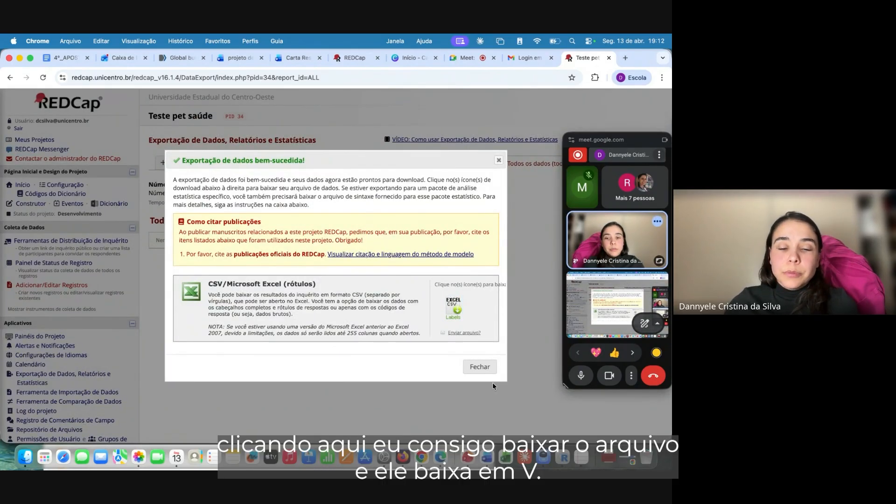
left_click(480, 366)
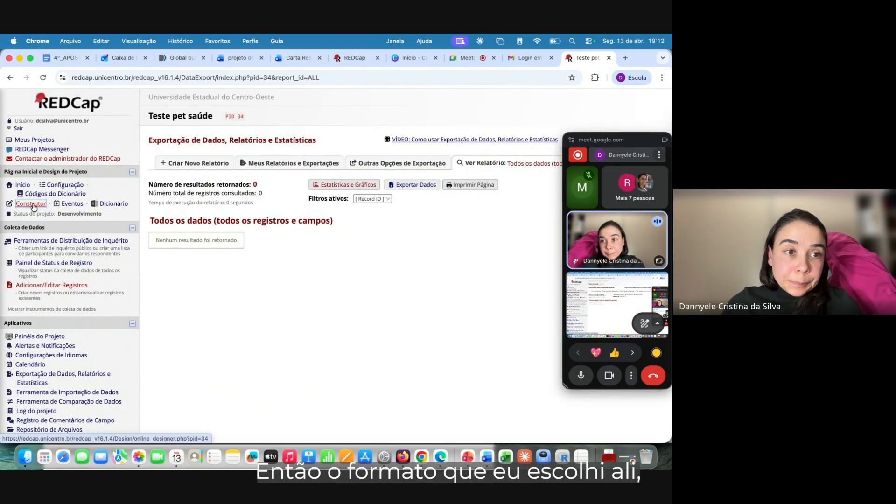
In the codebook, highlight Nome's text (email) type and evo15's radio matrix type, then open Meus Projetos.
left_click(44, 194)
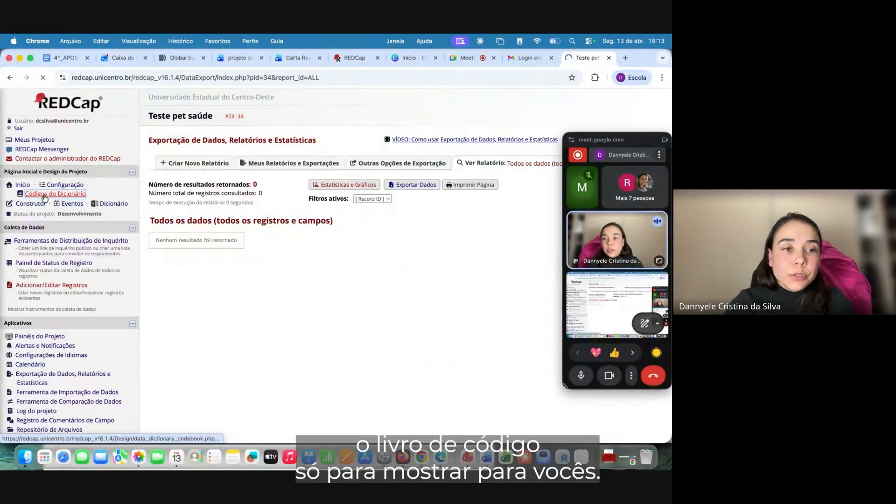
scroll(321, 272, "down", 5)
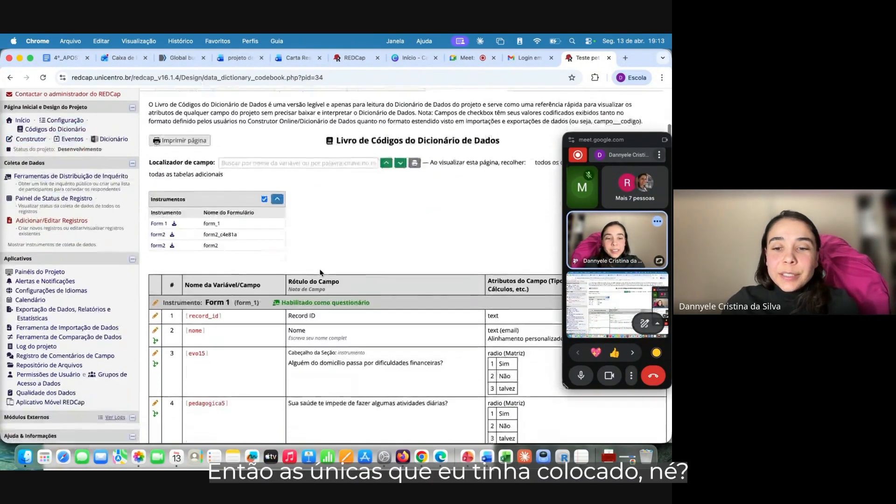
scroll(321, 272, "down", 3)
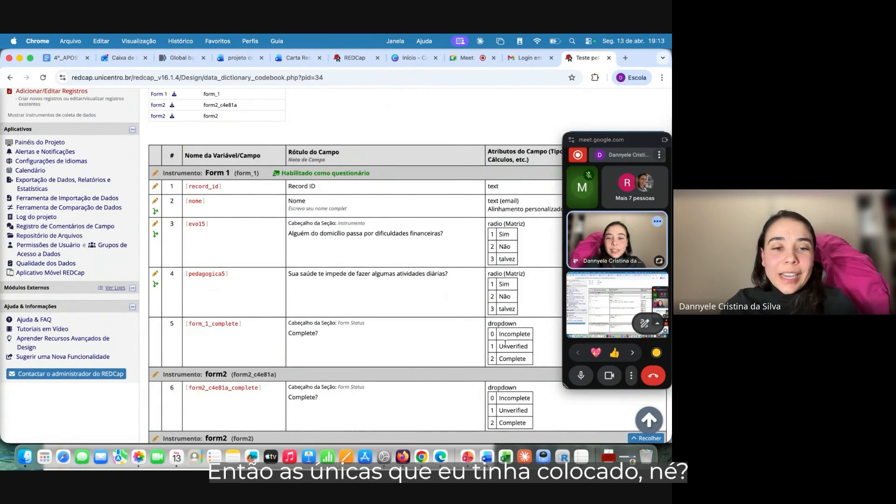
left_click_drag(285, 199, 361, 209)
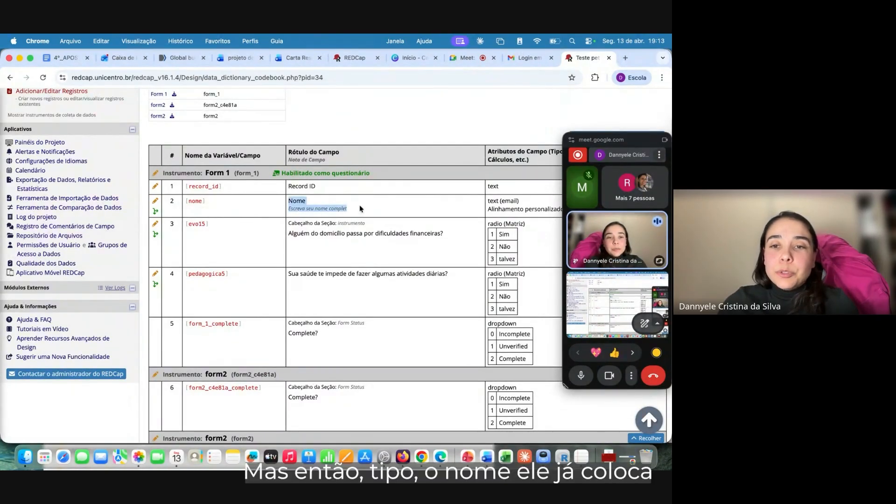
left_click_drag(493, 202, 523, 202)
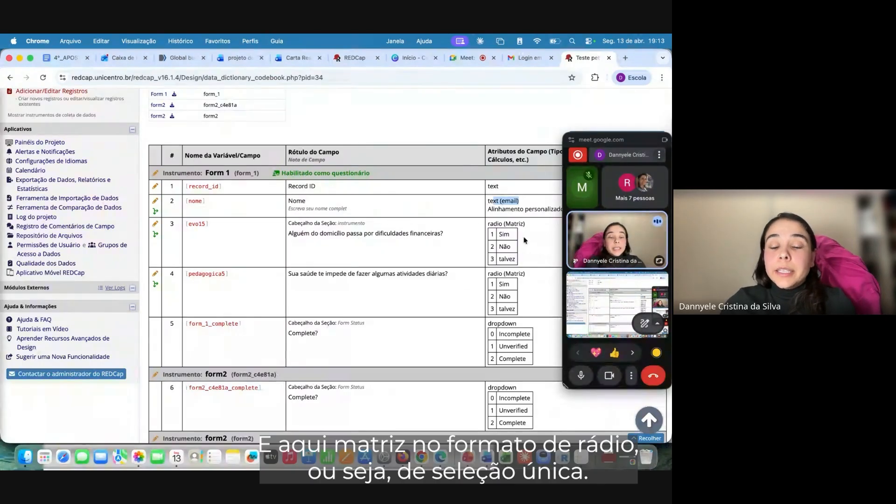
left_click_drag(487, 224, 510, 224)
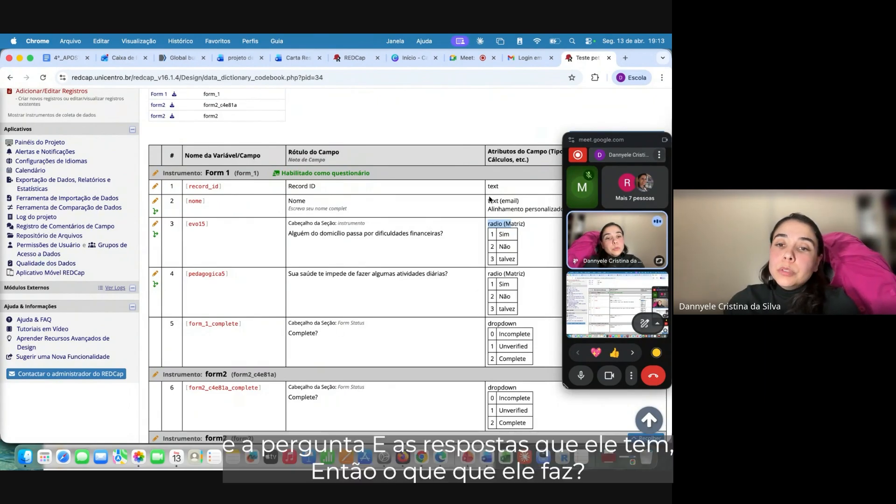
scroll(345, 269, "down", 1)
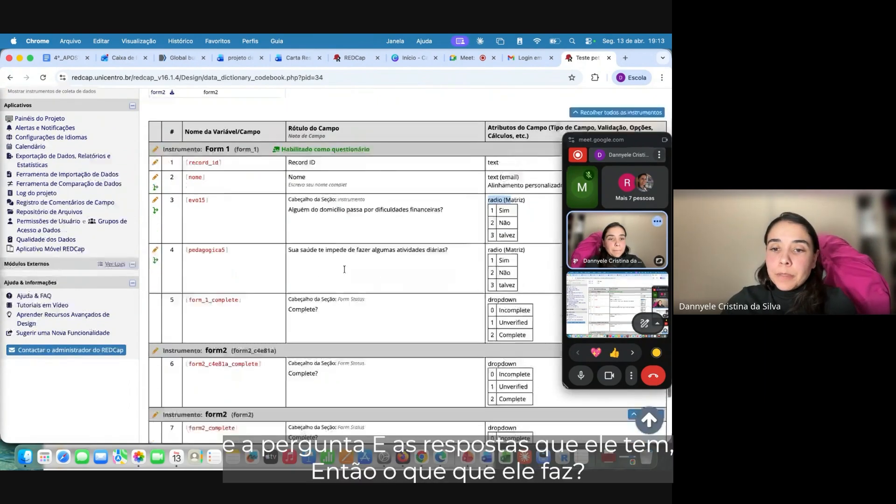
scroll(344, 270, "up", 10)
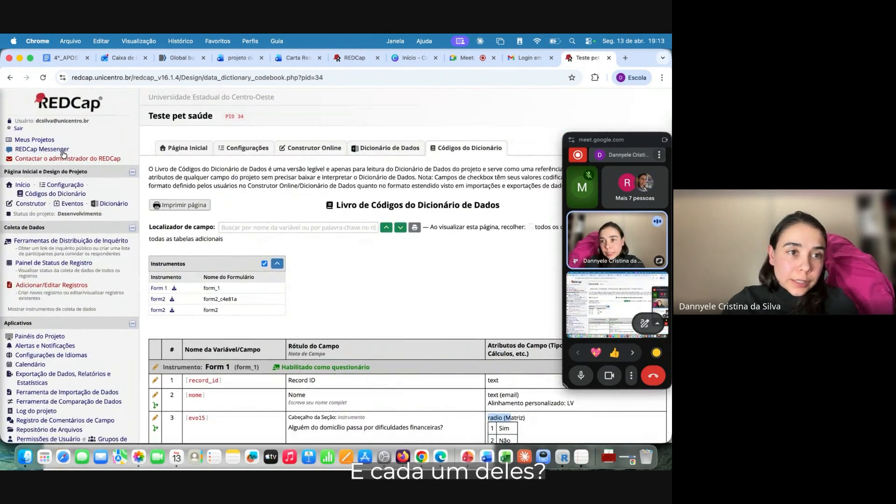
left_click(41, 141)
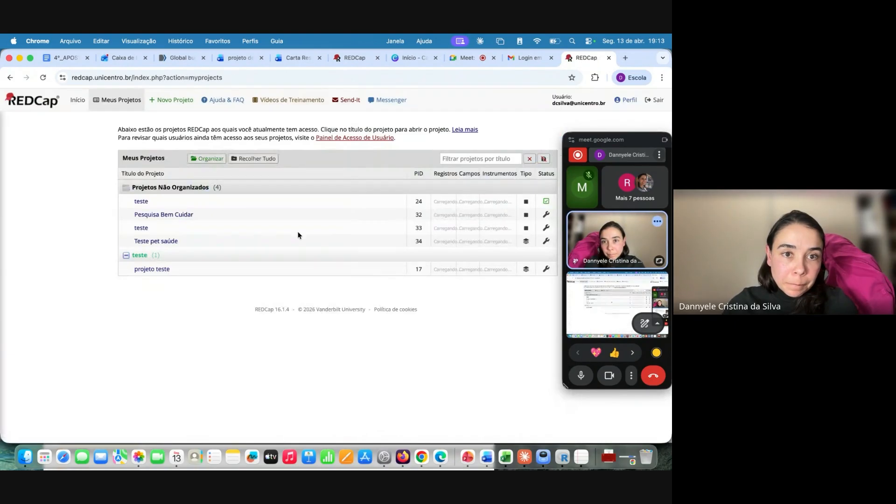
Open the BEM CUIDAR instrument of Pesquisa Bem Cuidar in the Online Designer.
left_click(178, 215)
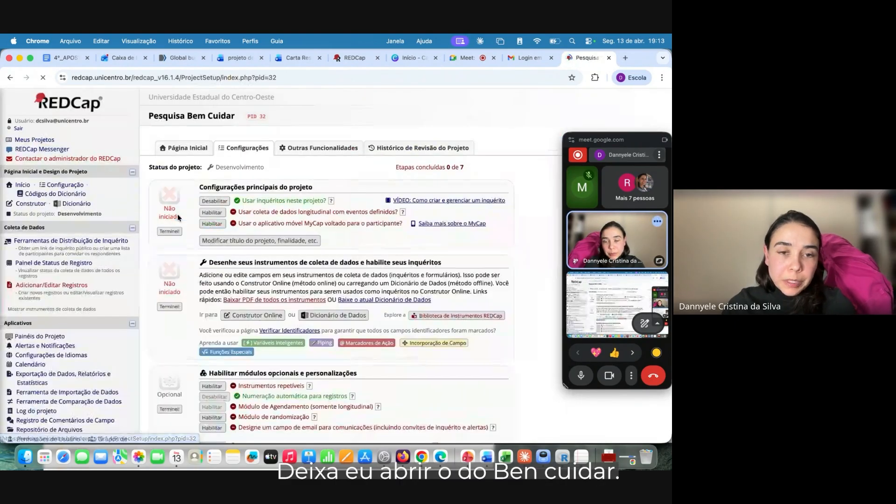
left_click(39, 204)
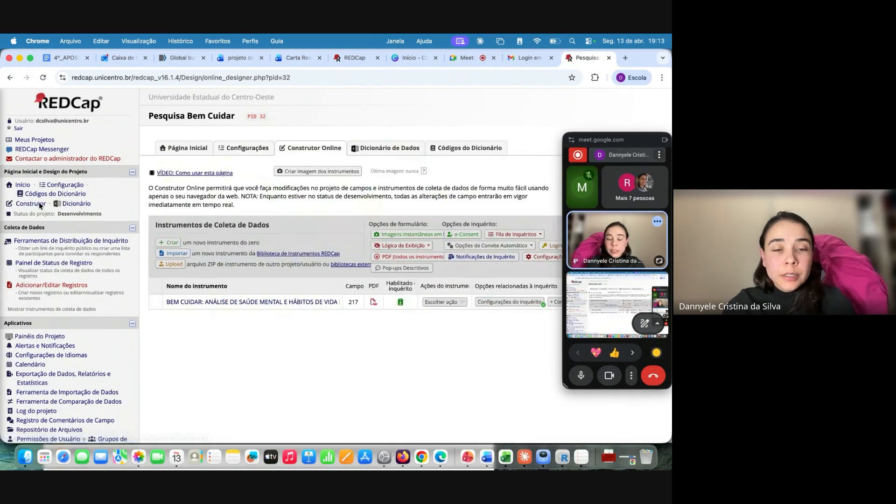
left_click(225, 301)
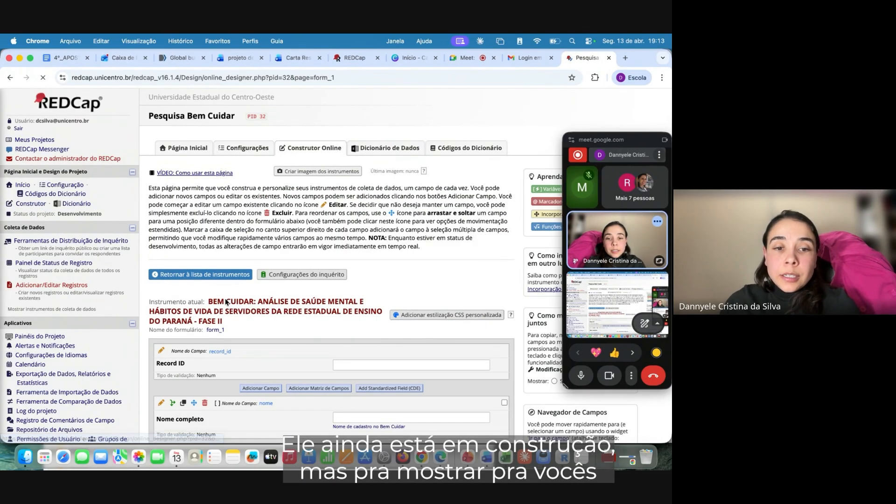
Scroll past the CPF help text, sociodemographic section header and education núcleo choices.
scroll(226, 303, "down", 2)
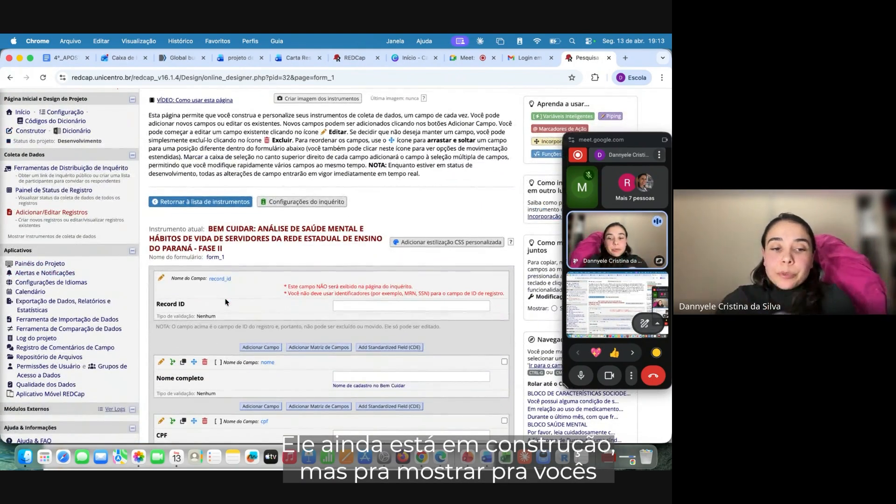
scroll(226, 302, "down", 2)
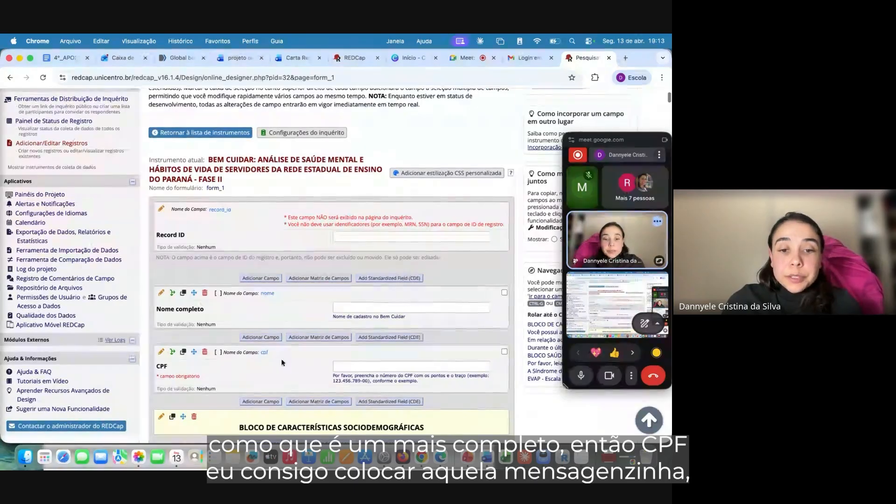
scroll(295, 359, "down", 1)
left_click_drag(331, 327, 400, 331)
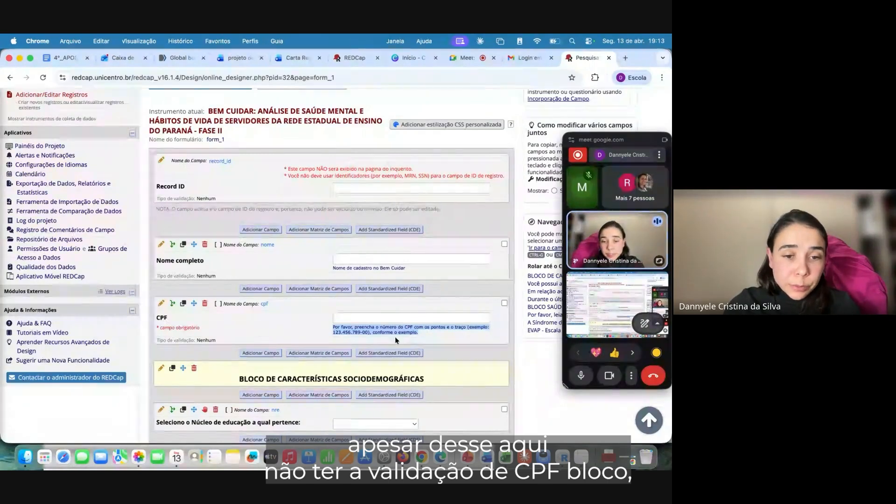
scroll(395, 337, "down", 3)
left_click(218, 230)
left_click_drag(218, 230, 430, 228)
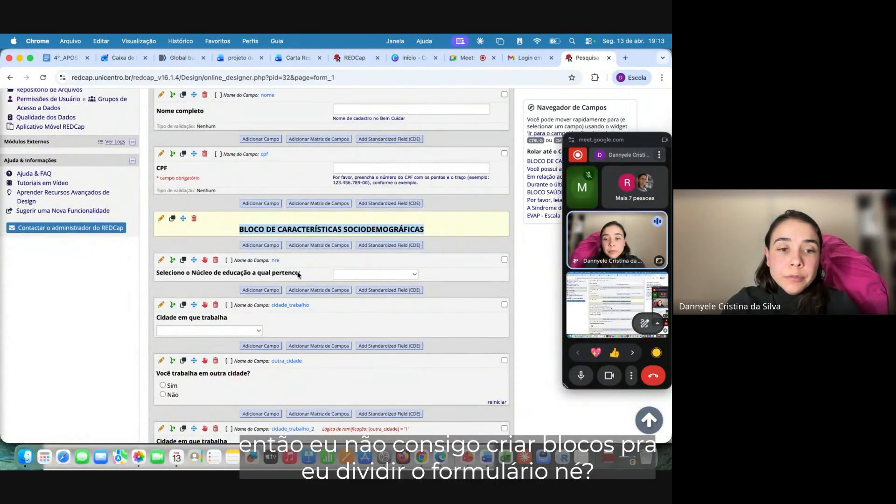
scroll(298, 275, "down", 1)
left_click(371, 252)
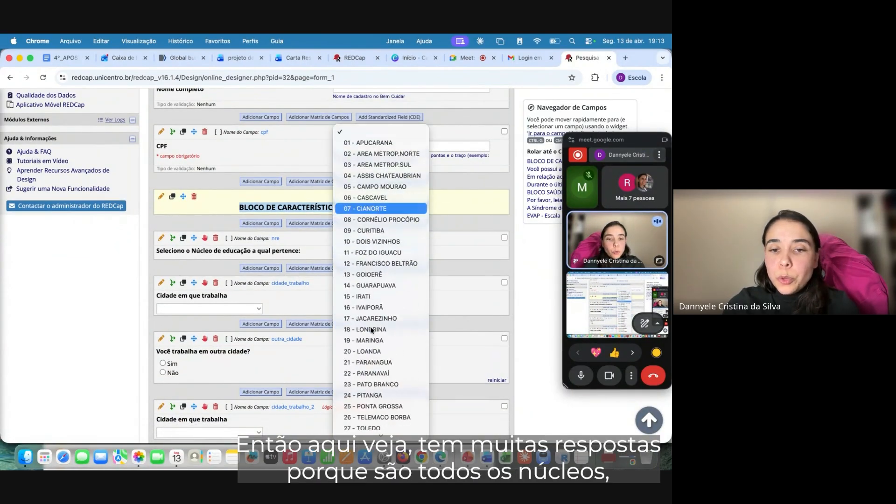
scroll(372, 330, "down", 3)
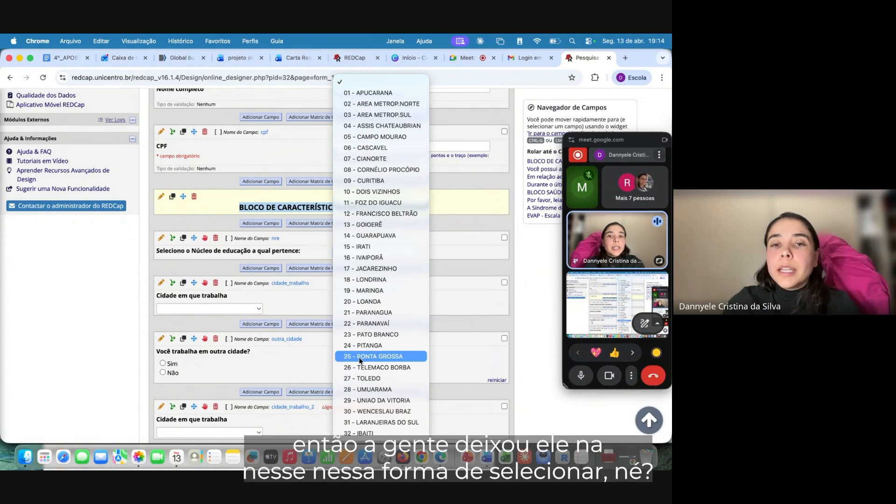
left_click(288, 293)
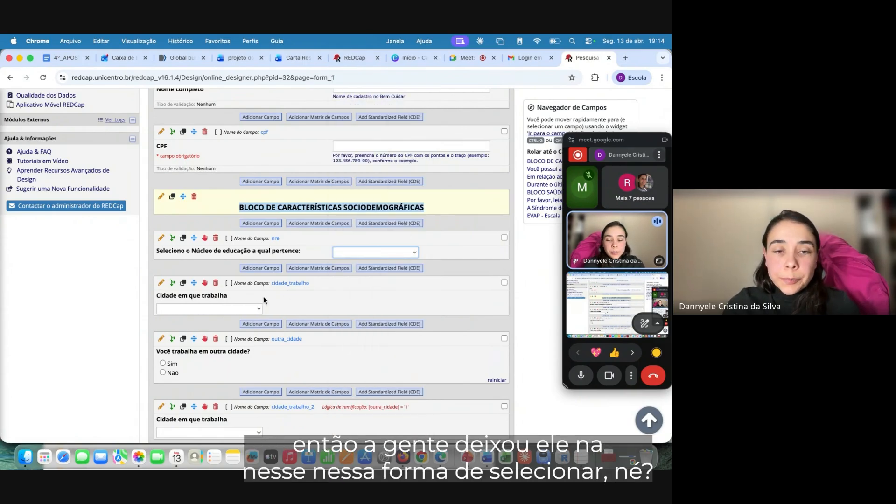
scroll(265, 256, "down", 5)
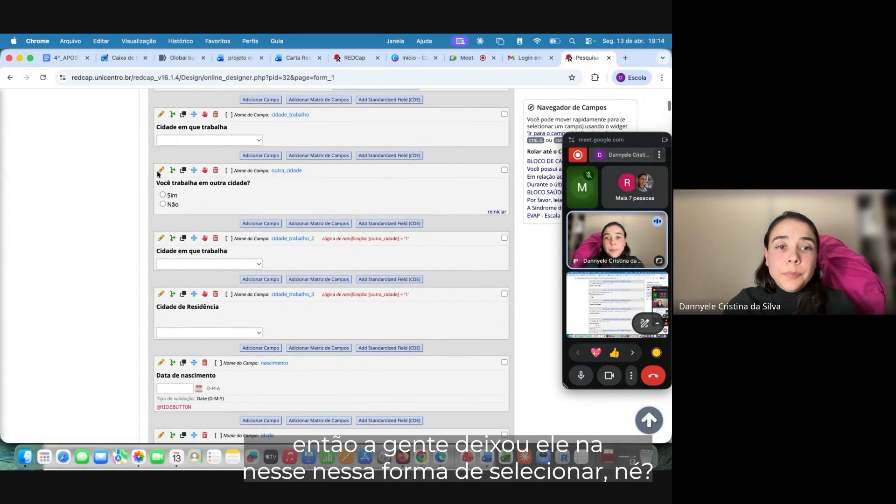
scroll(258, 264, "down", 5)
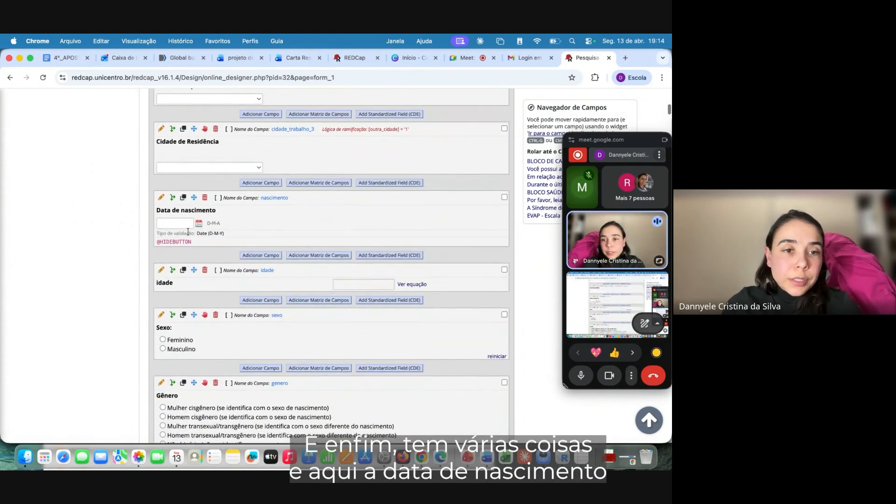
left_click(186, 224)
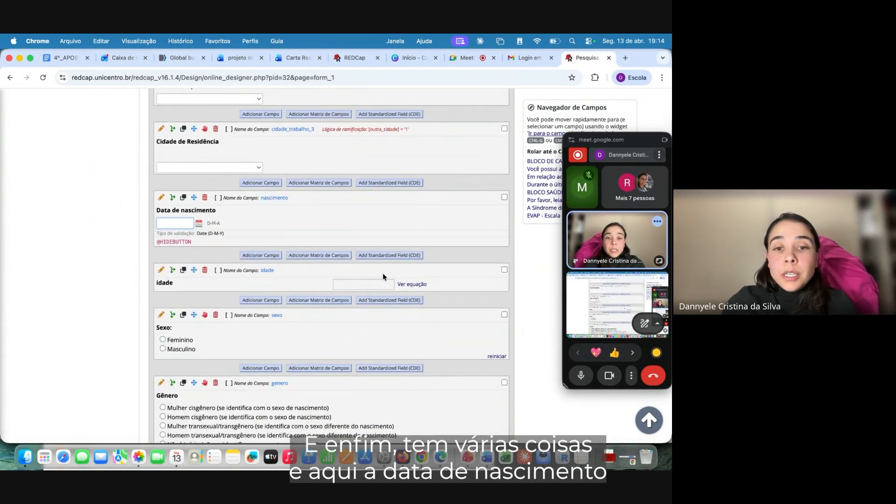
left_click_drag(429, 285, 107, 280)
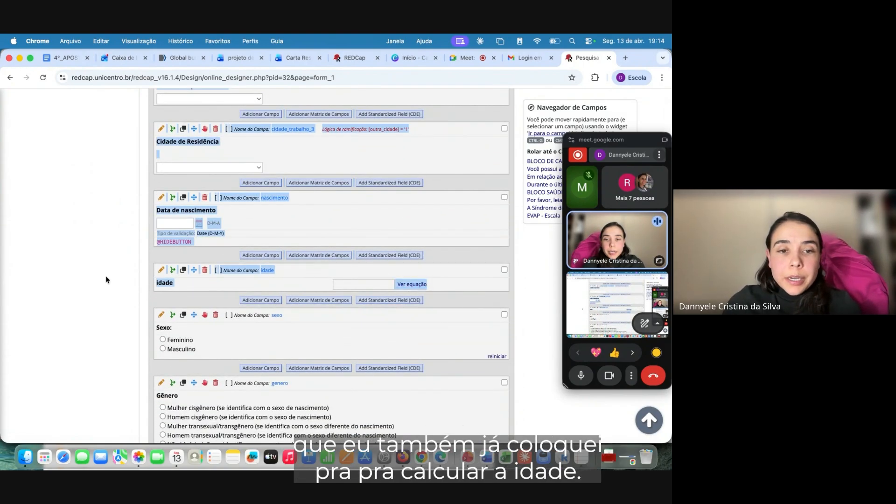
left_click(205, 281)
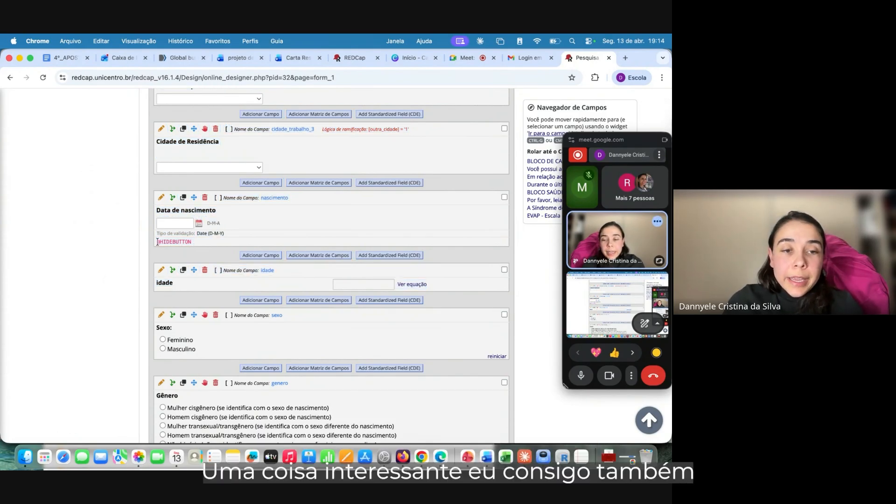
left_click_drag(156, 241, 196, 243)
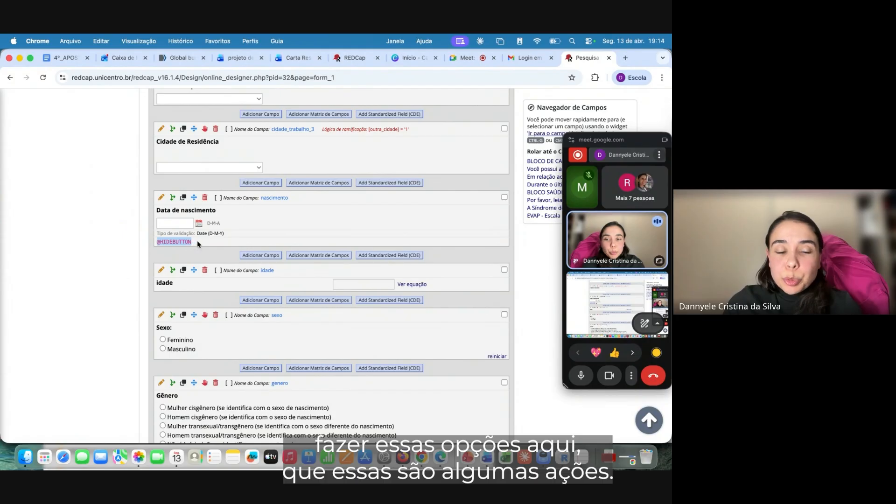
left_click(160, 272)
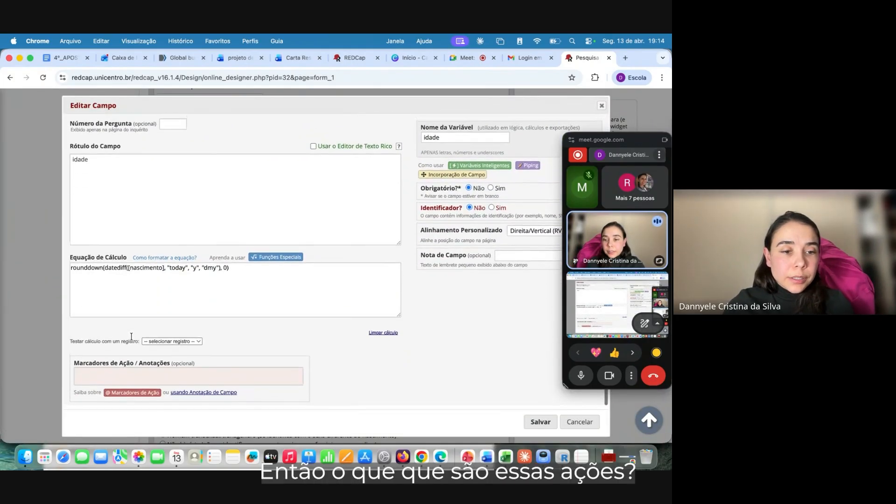
left_click(115, 375)
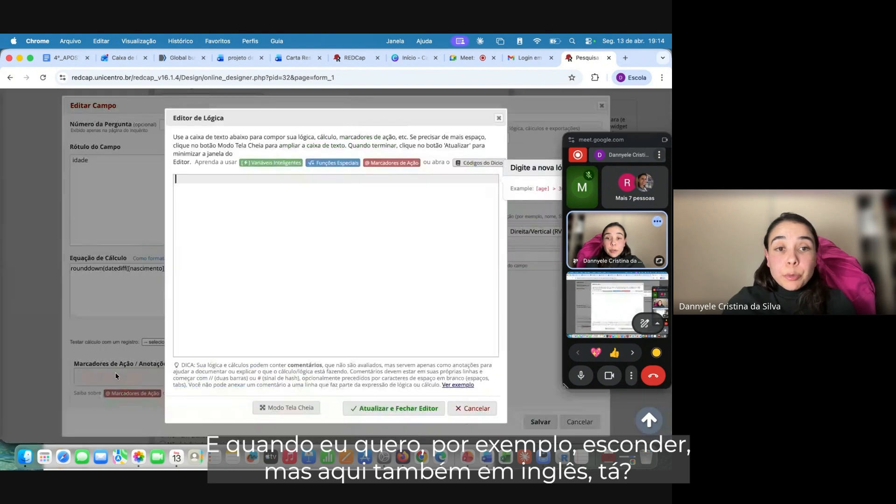
type("@")
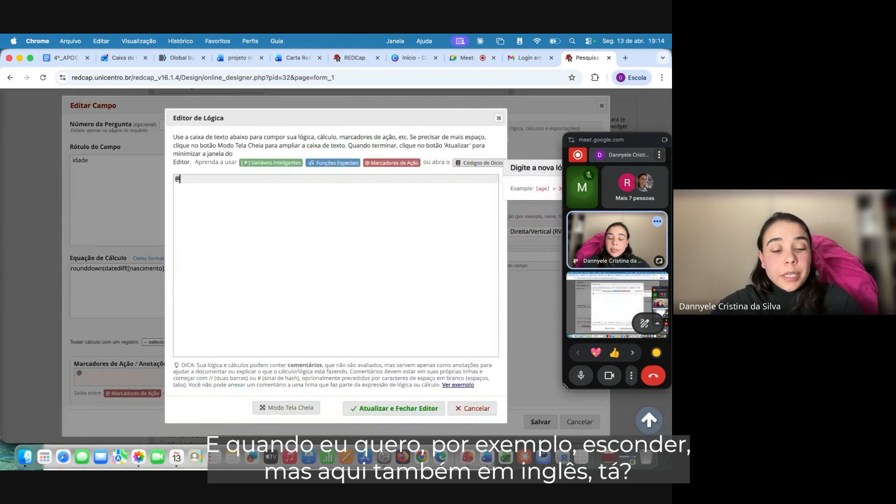
type("HIDDEN")
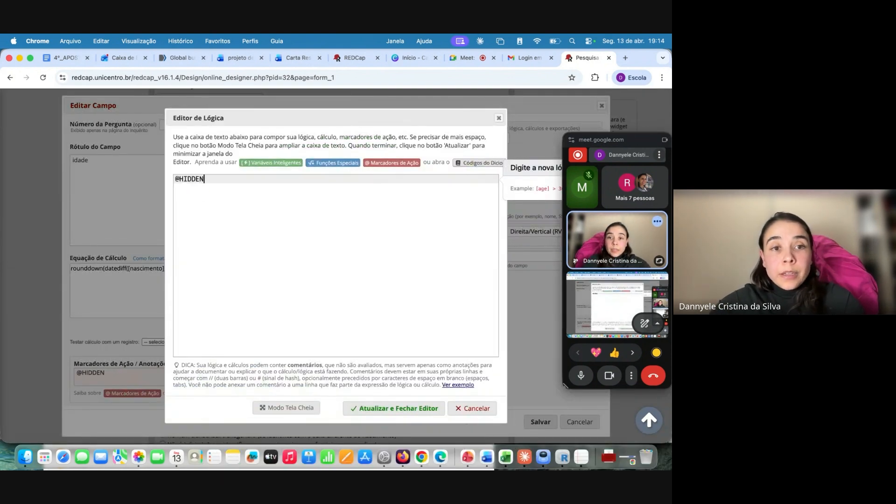
left_click(399, 408)
left_click(540, 422)
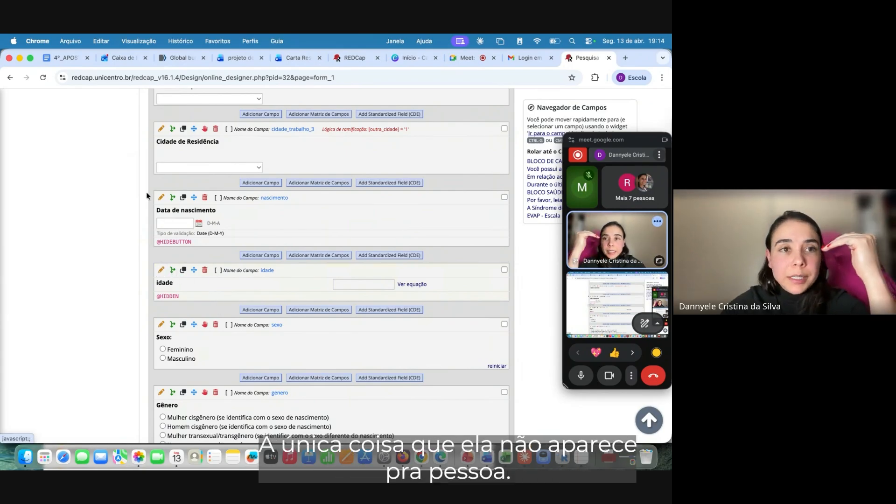
Copy the public survey link from Distribution Tools and load it in a new browser tab.
scroll(148, 196, "up", 20)
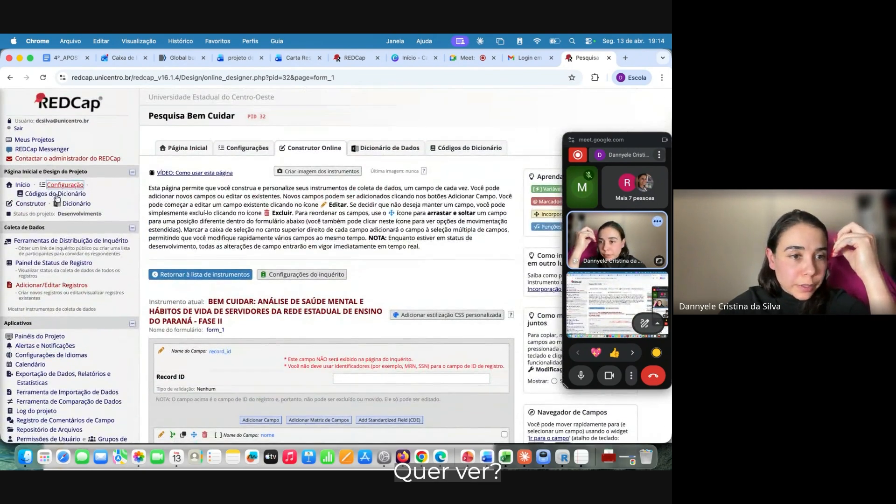
left_click(70, 241)
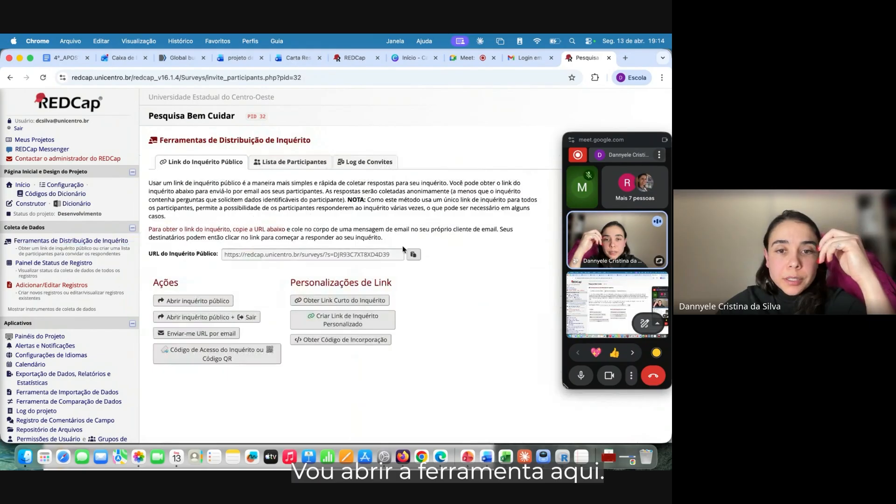
left_click(413, 254)
left_click(626, 57)
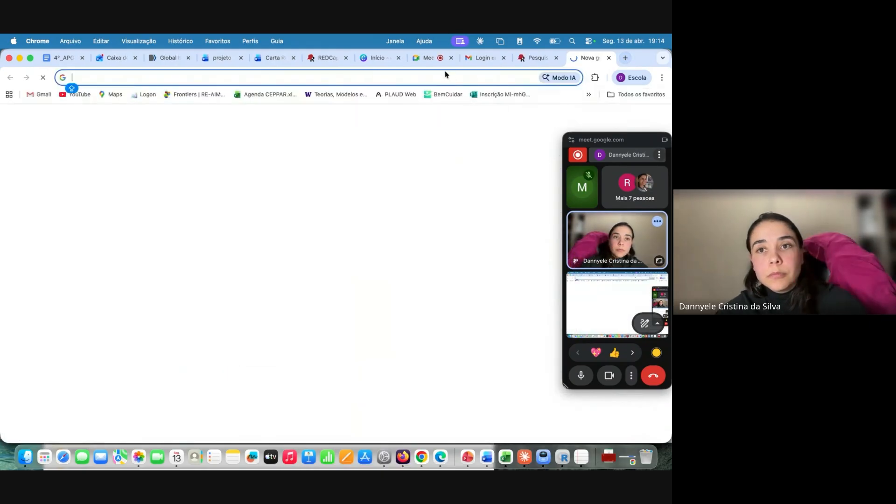
key("super+v")
key("Return")
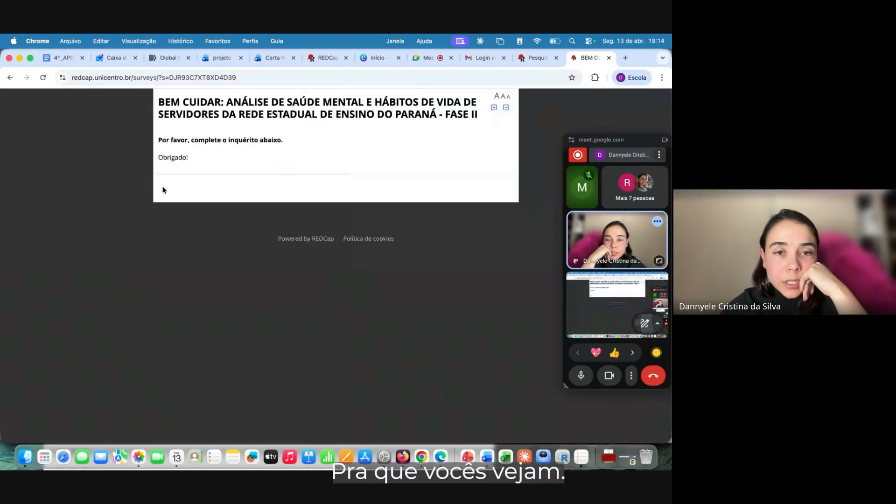
Scroll the public survey down to the Sexo field, then return to the REDCap tab.
scroll(168, 247, "down", 5)
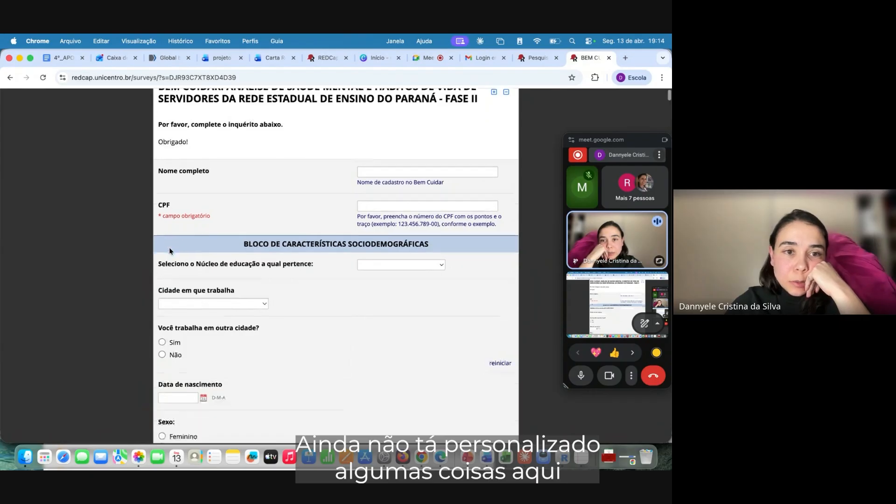
scroll(170, 250, "down", 1)
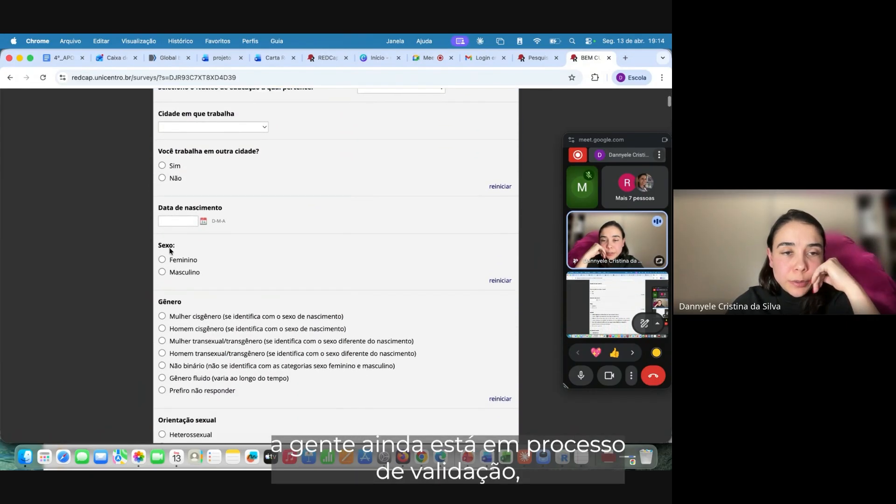
right_click(170, 247)
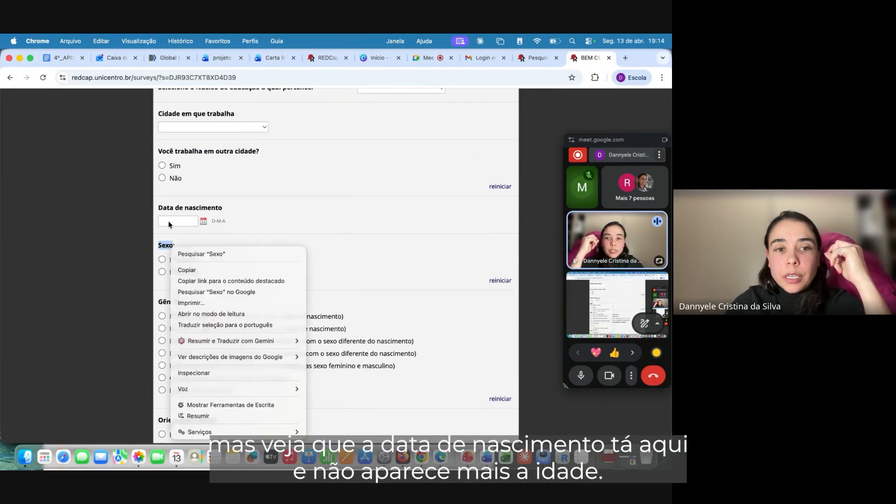
left_click(286, 234)
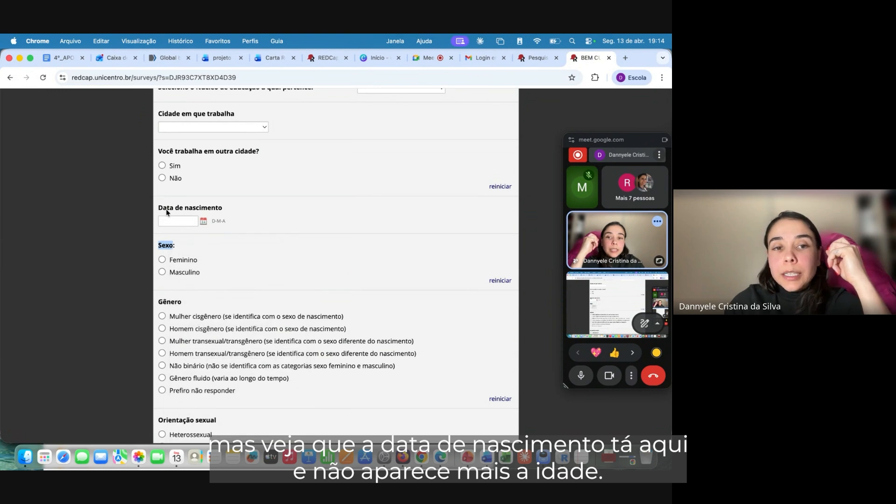
left_click(533, 58)
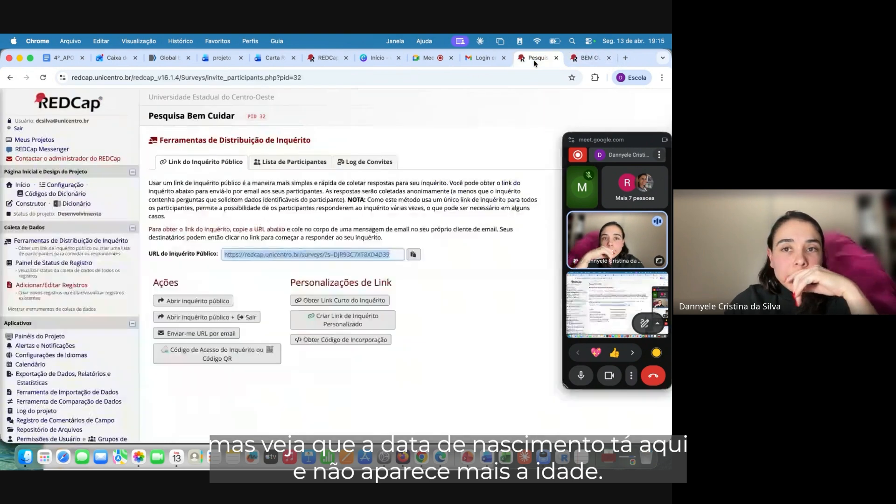
Open the BEM CUIDAR instrument in the Online Designer and scroll down to the idade field.
left_click(28, 204)
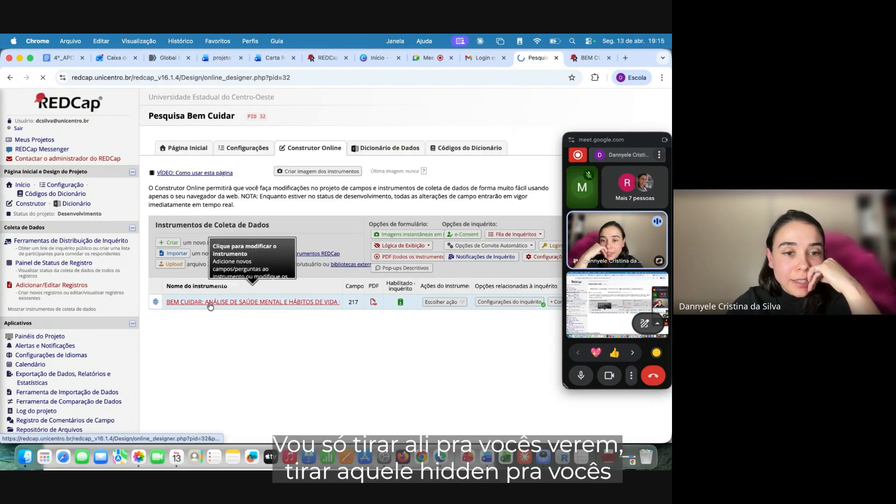
left_click(210, 302)
scroll(246, 337, "down", 4)
scroll(247, 338, "down", 10)
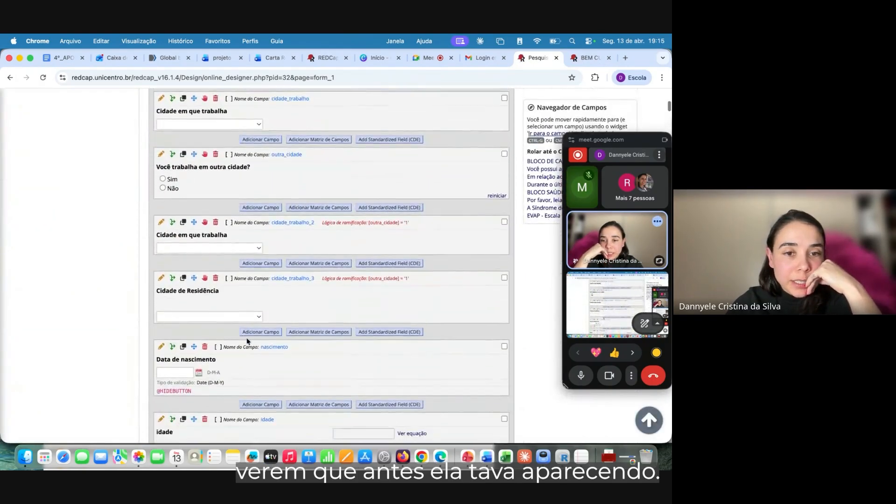
scroll(201, 292, "down", 1)
scroll(198, 295, "down", 1)
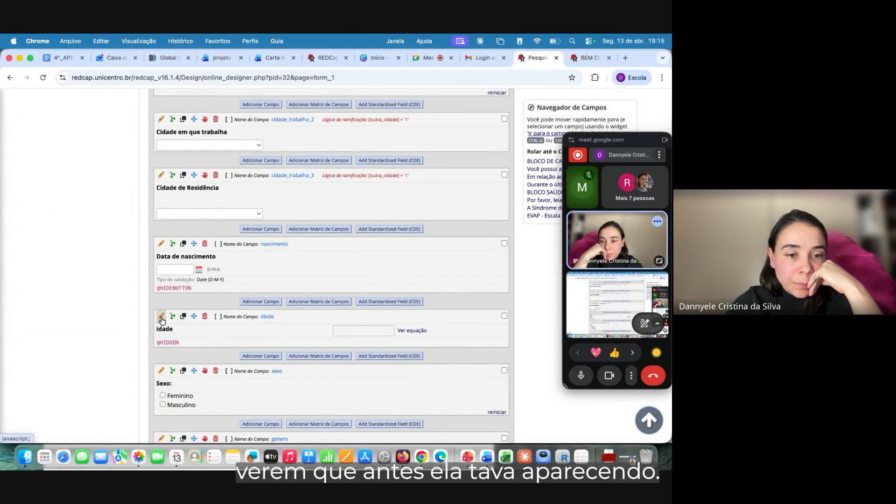
left_click(160, 314)
scroll(190, 361, "down", 2)
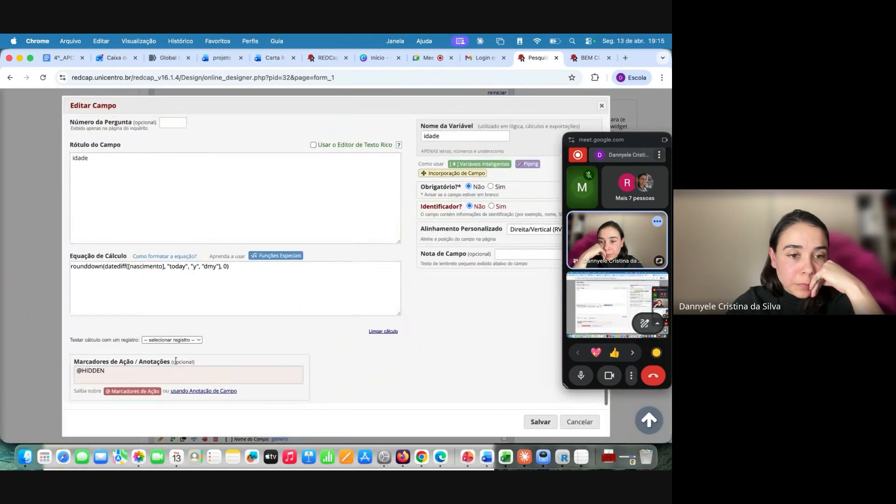
left_click(145, 379)
key("BackSpace")
key("BackSpace")
key("BackSpace")
key("BackSpace")
key("BackSpace")
key("BackSpace")
key("BackSpace")
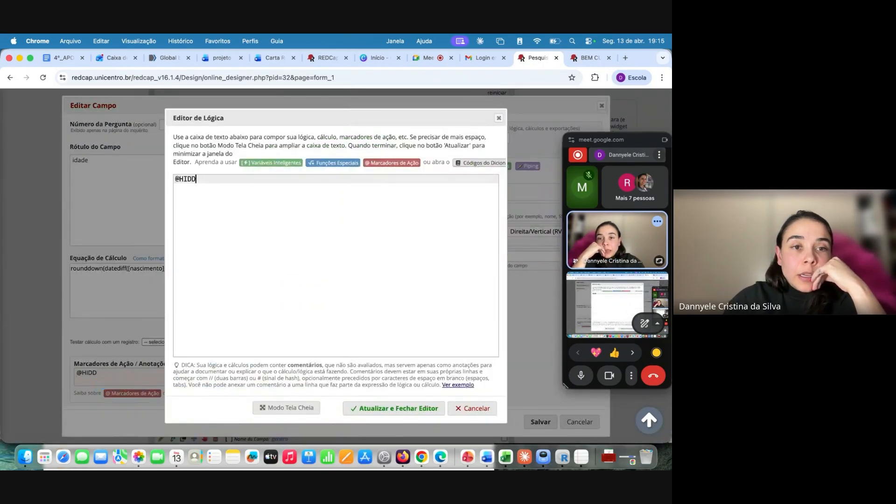
left_click(392, 408)
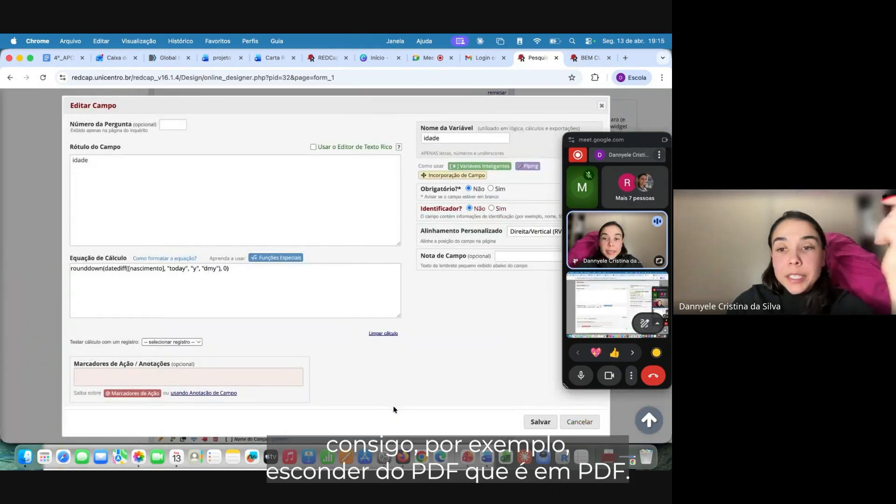
left_click(538, 422)
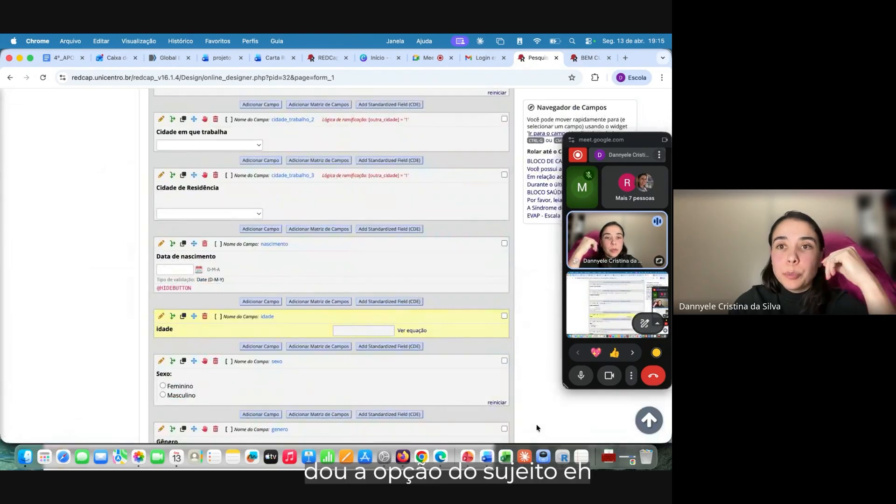
left_click(589, 57)
left_click(43, 78)
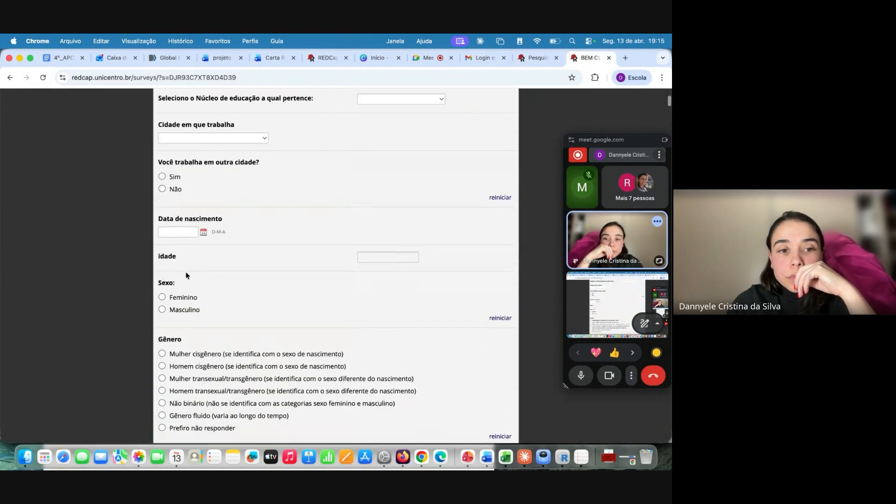
Enter birth date 19-04-1992 so idade calculates 33, then go back to the online designer.
left_click(178, 232)
type("1")
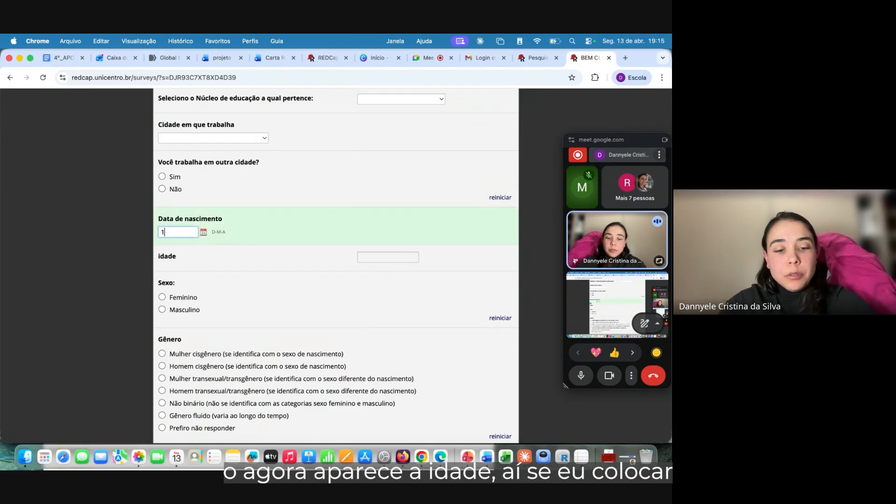
type("9-04-1992")
left_click(216, 261)
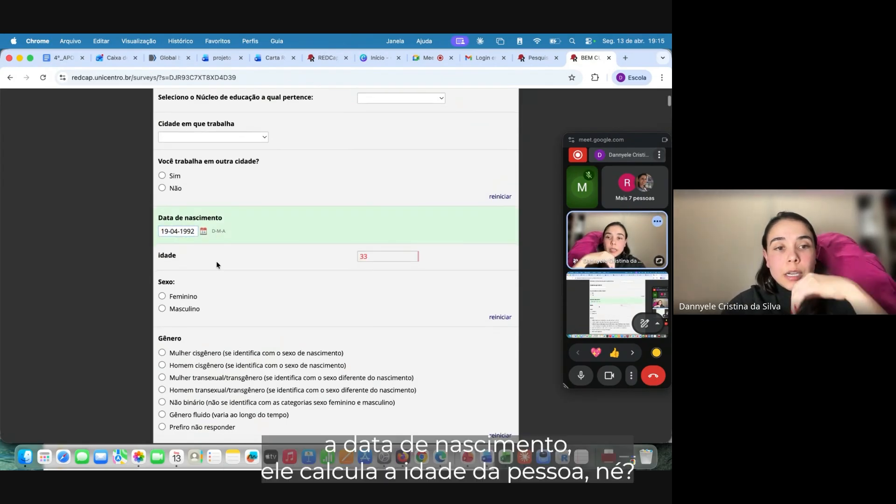
left_click_drag(400, 259, 324, 262)
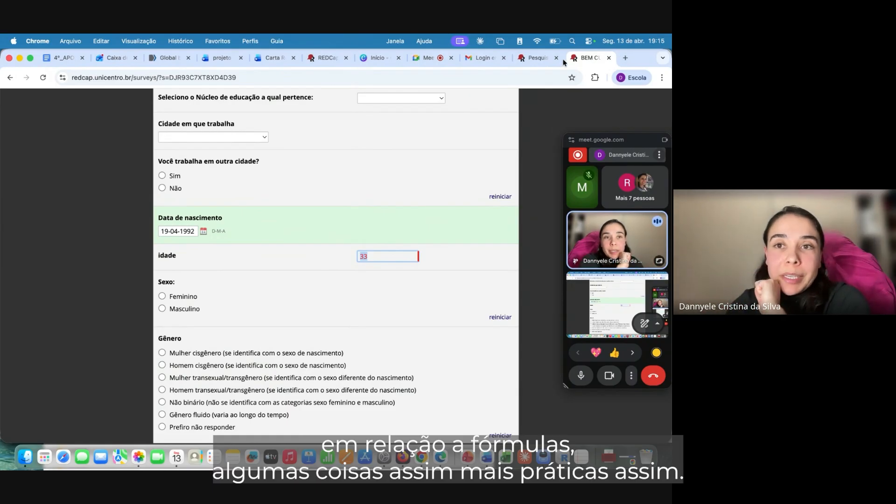
left_click(536, 58)
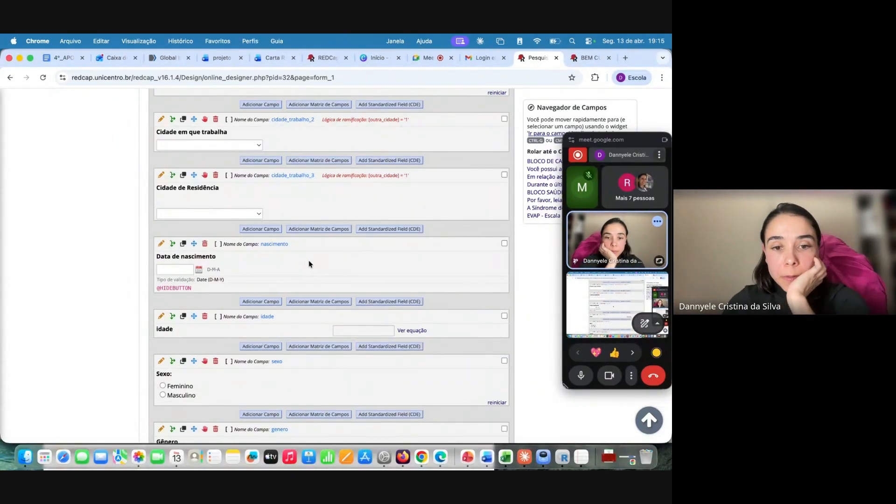
scroll(98, 266, "down", 3)
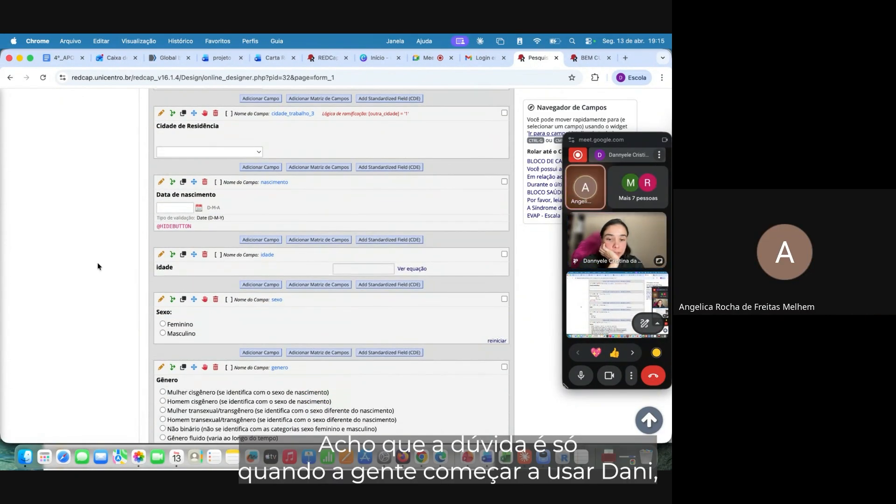
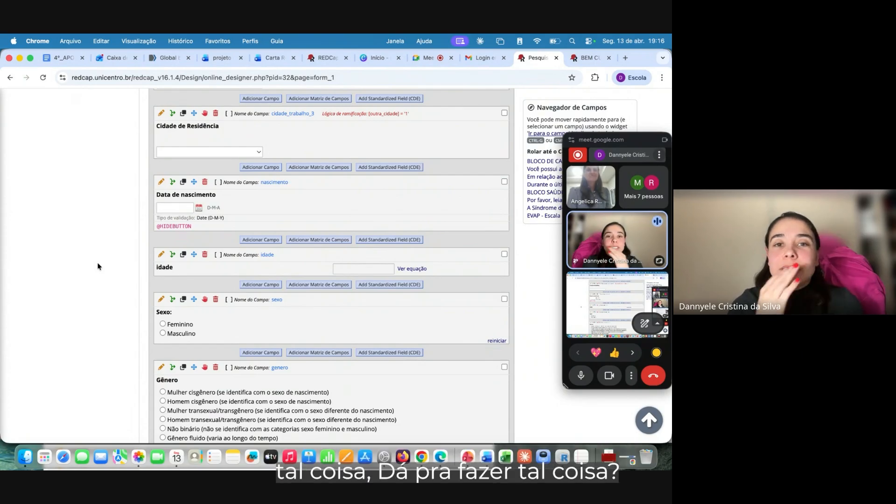
Scroll form_1 from the residence and demographic fields down to the caminhou and tempo_caminhando walking fields.
scroll(97, 266, "down", 5)
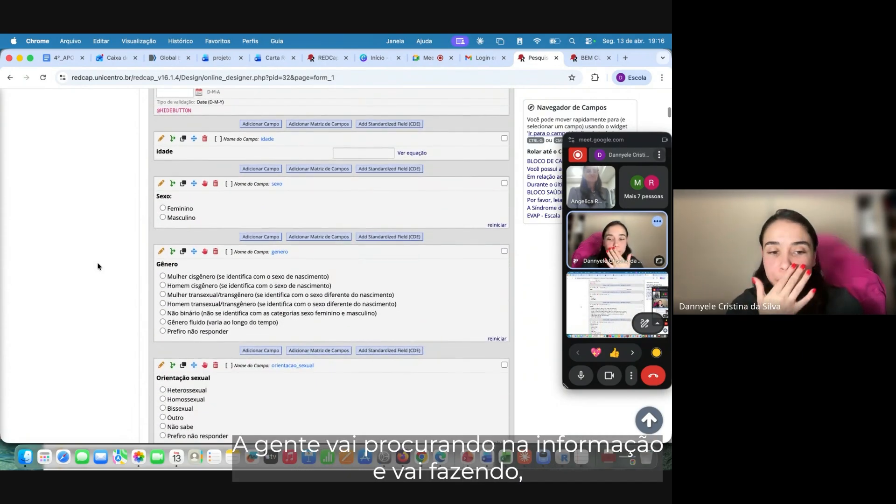
scroll(98, 267, "down", 8)
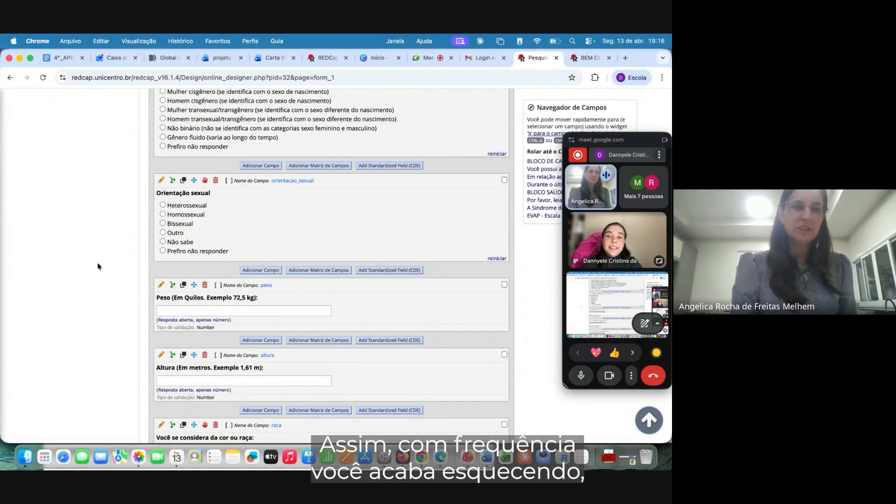
scroll(98, 267, "down", 10)
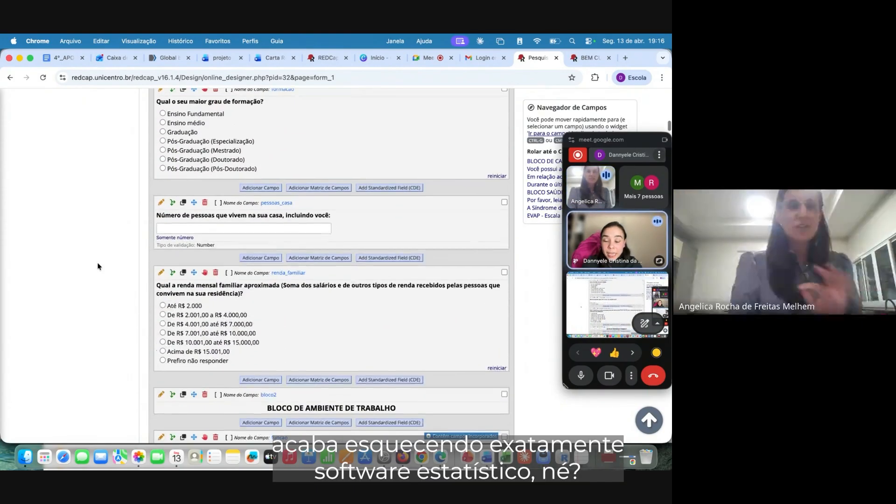
scroll(98, 267, "down", 1)
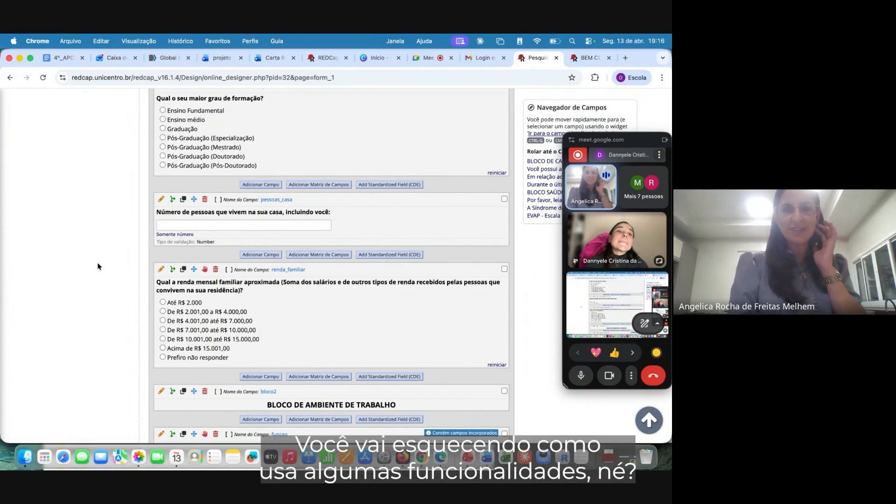
scroll(98, 267, "down", 5)
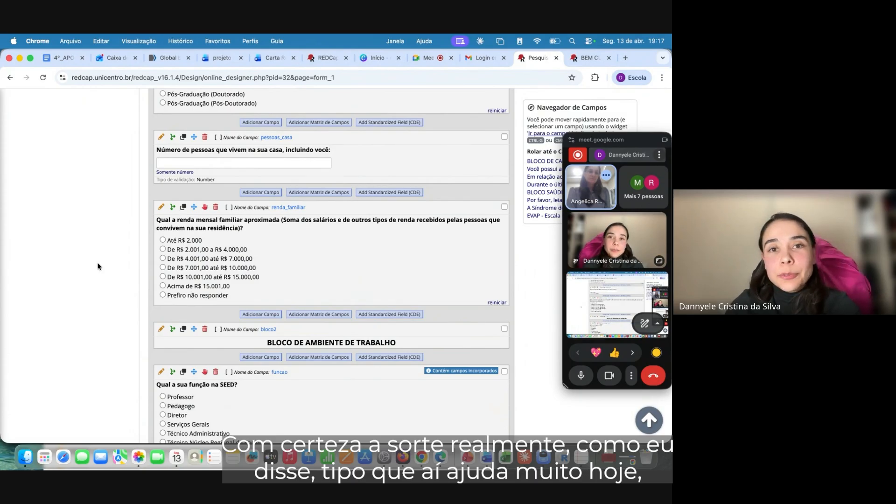
scroll(98, 267, "down", 5)
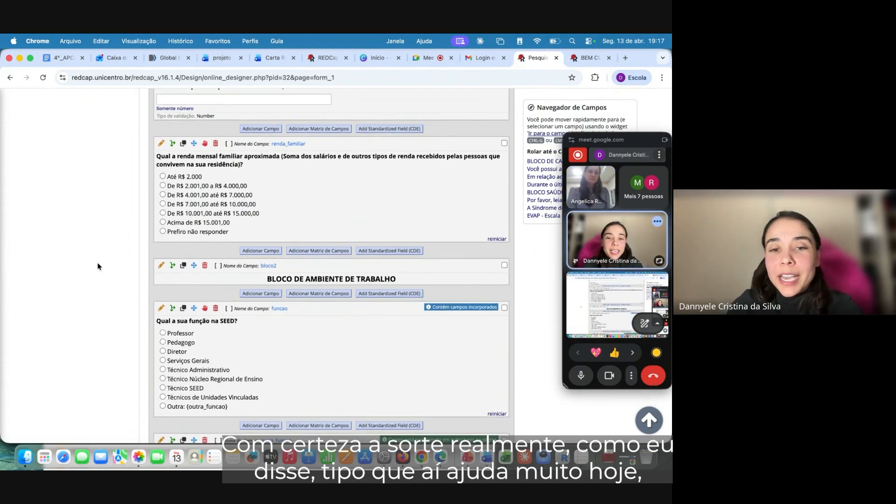
scroll(97, 267, "down", 15)
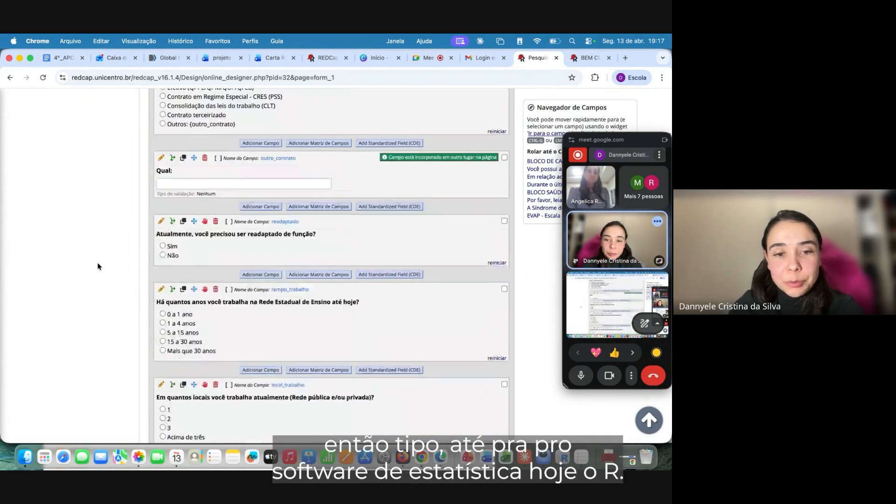
scroll(98, 266, "down", 15)
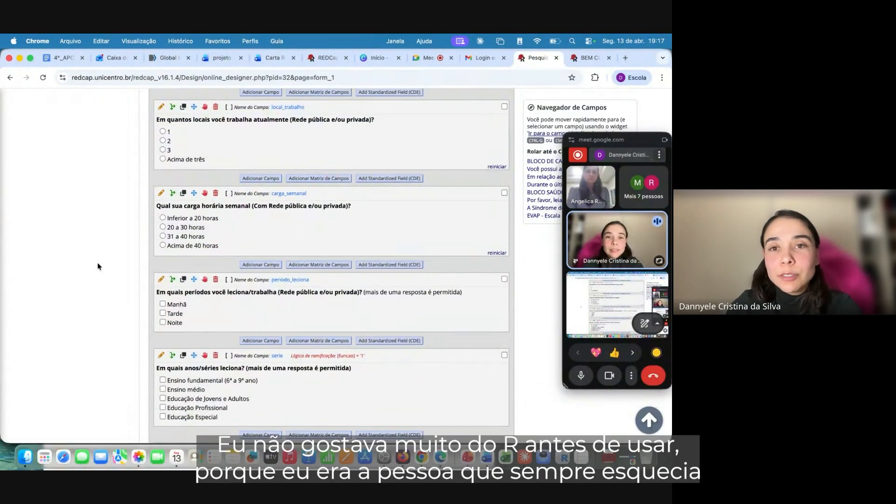
scroll(97, 266, "down", 6)
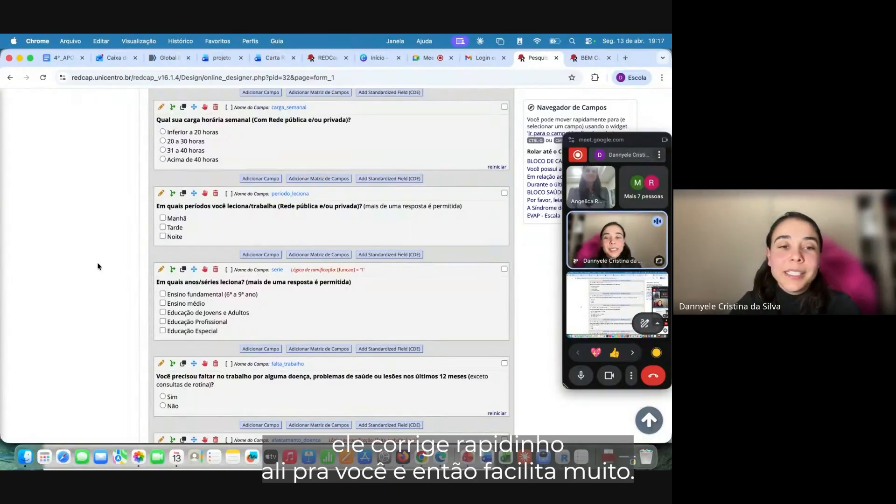
scroll(98, 266, "down", 15)
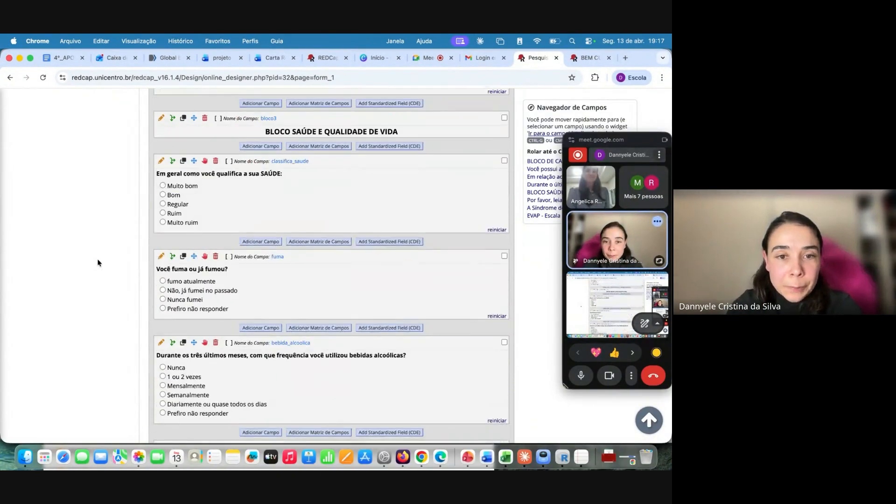
scroll(97, 263, "down", 1)
scroll(98, 263, "down", 15)
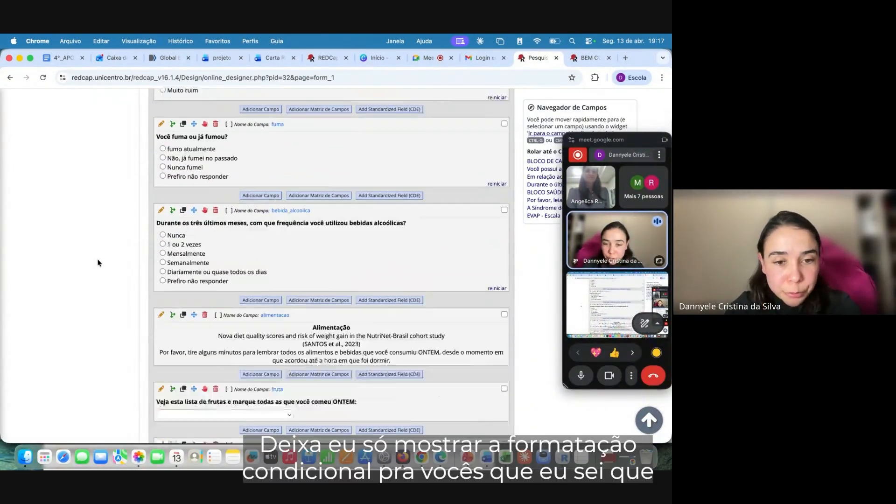
scroll(98, 263, "down", 15)
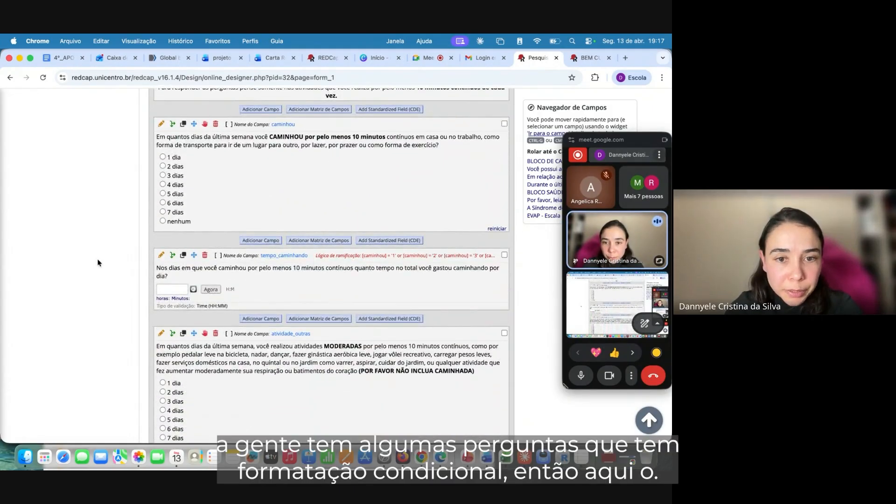
Bring the IPAQ header into view and highlight tempo_caminhando's branching logic text.
scroll(98, 263, "down", 4)
scroll(97, 263, "up", 4)
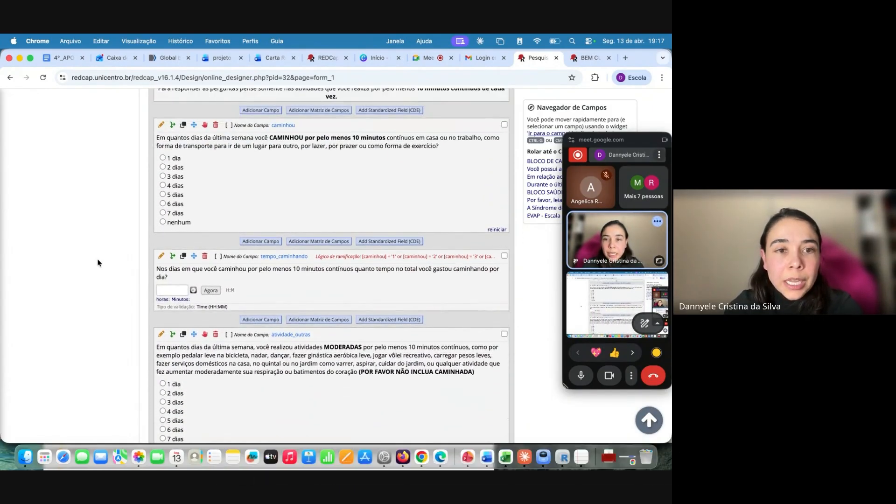
scroll(98, 263, "up", 2)
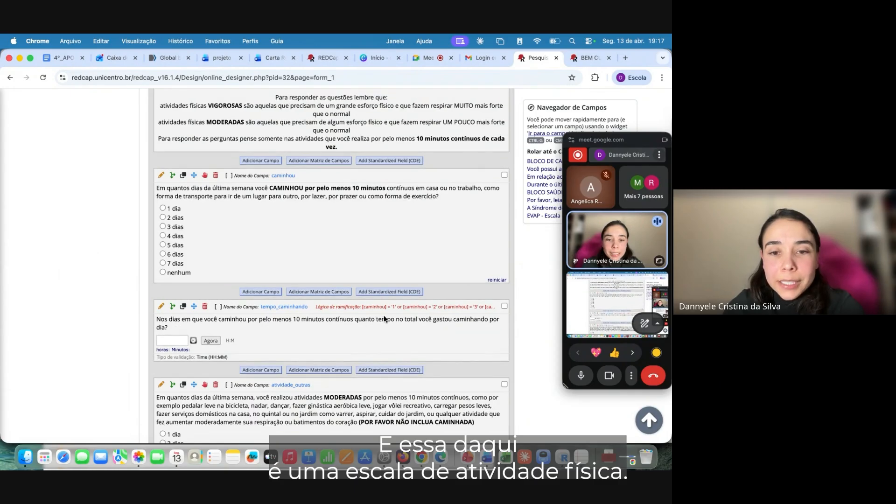
scroll(286, 211, "up", 3)
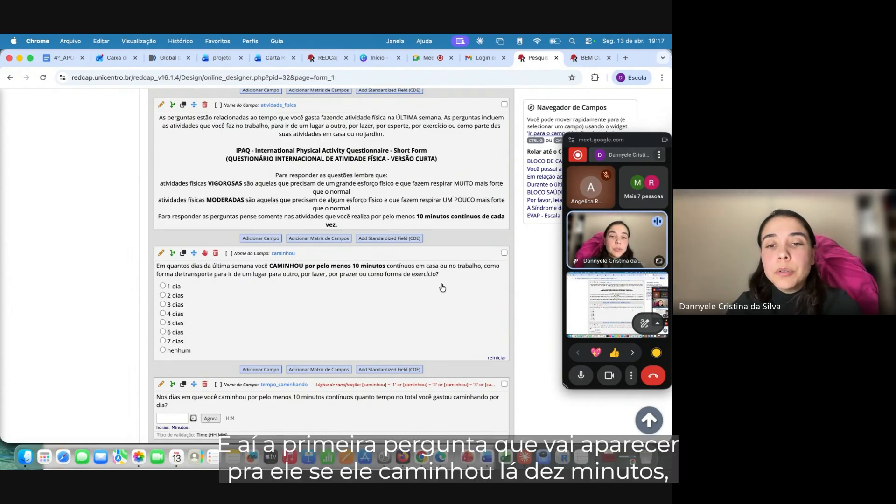
scroll(201, 303, "down", 2)
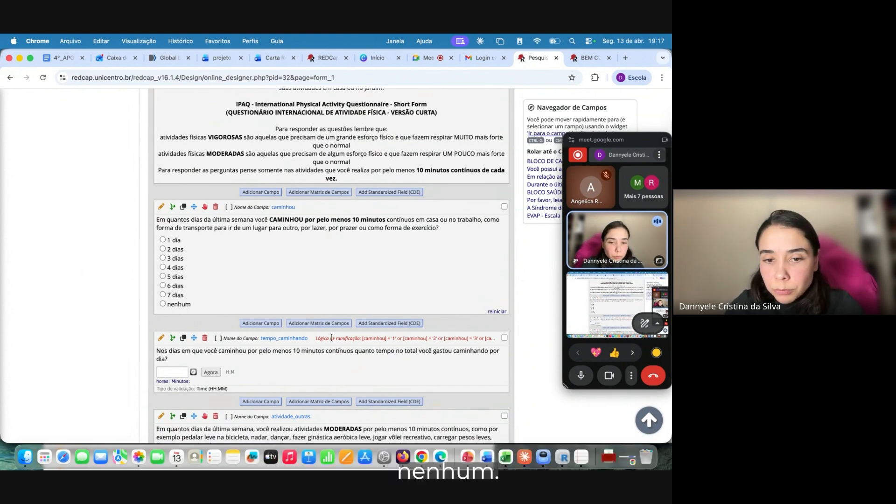
left_click_drag(317, 338, 496, 338)
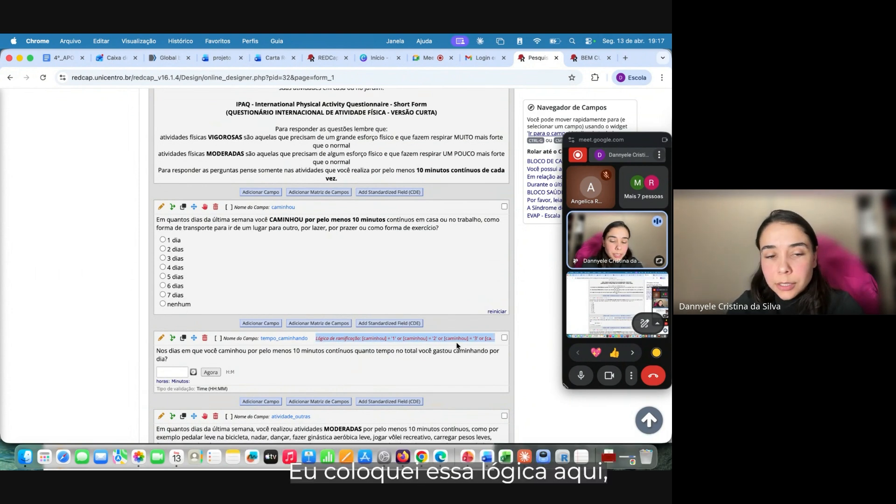
Save tempo_caminhando's branching logic in the drag-and-drop builder as caminhou equal to any of 1–7 days.
left_click(172, 338)
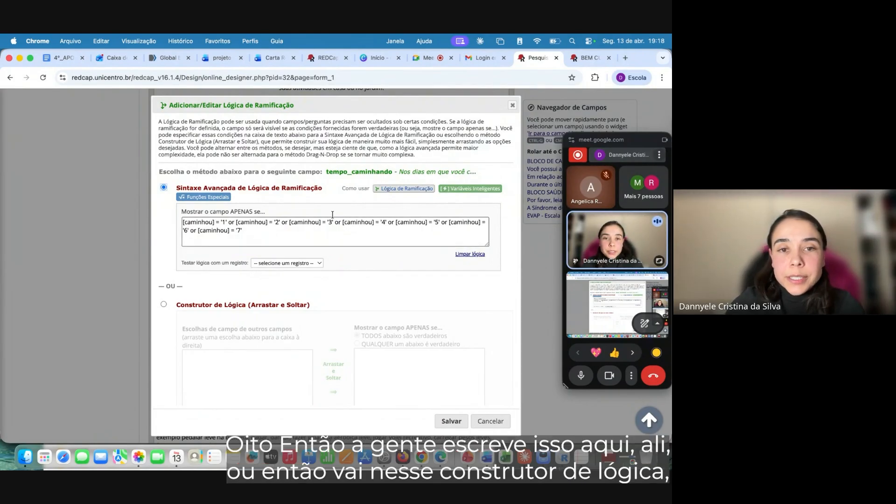
left_click(164, 304)
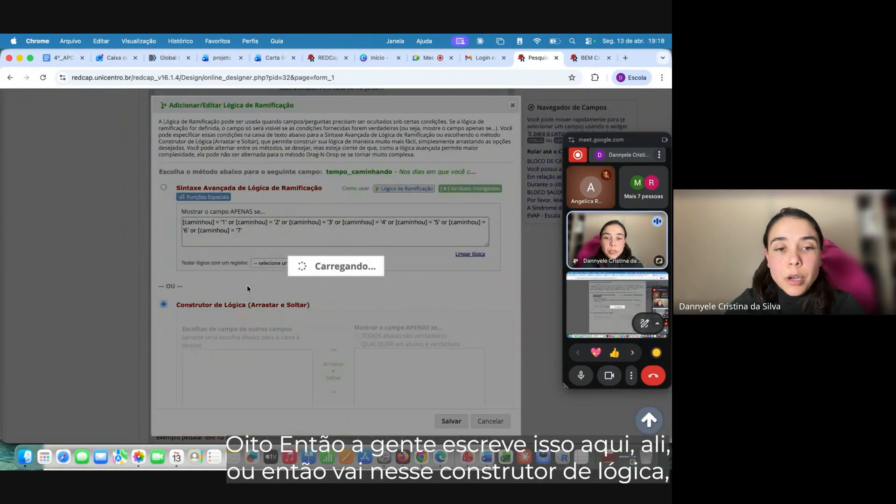
scroll(248, 286, "down", 2)
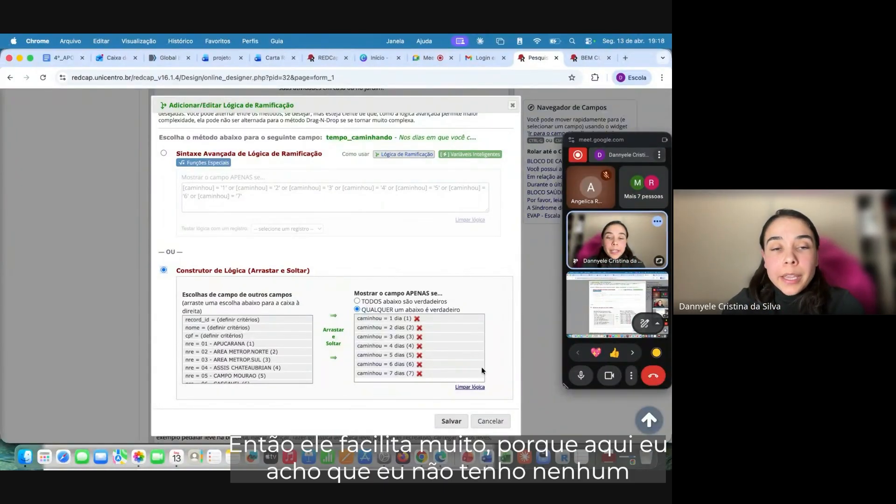
left_click(449, 420)
Scroll up to the falta_trabalho, afastamento_doenca and outro_doenca work-absence fields.
scroll(114, 330, "down", 3)
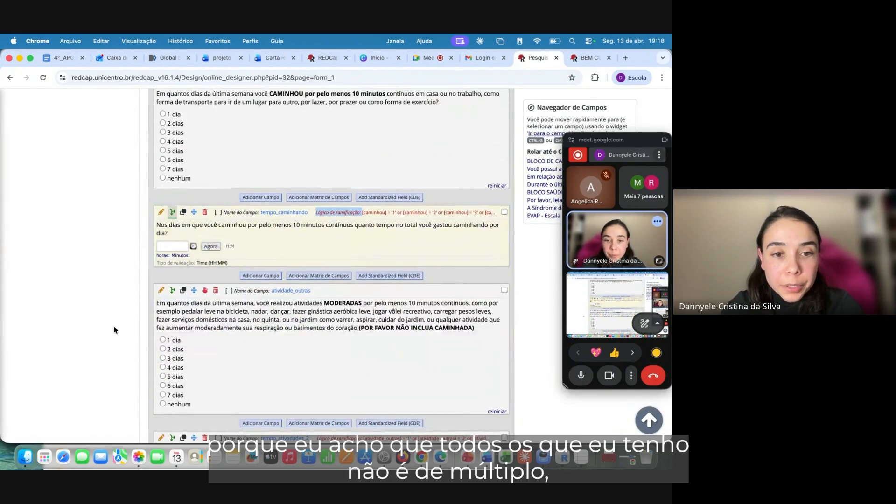
scroll(114, 330, "down", 5)
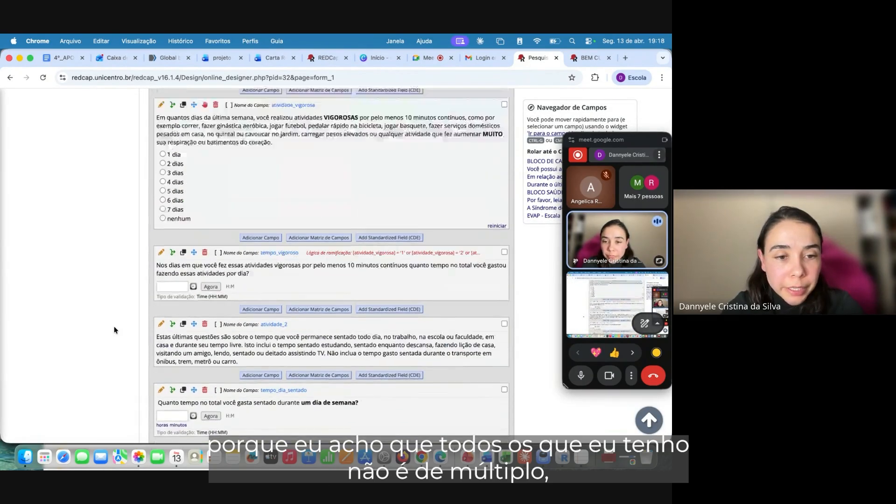
scroll(114, 330, "up", 8)
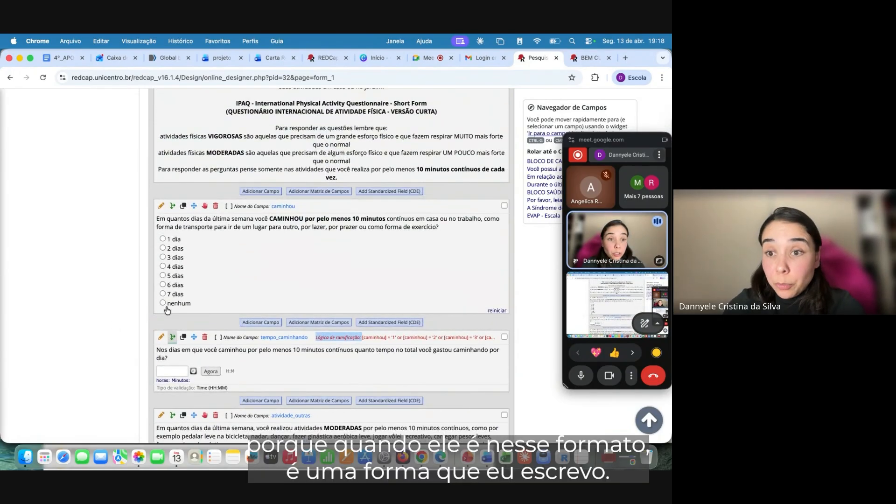
scroll(167, 310, "up", 20)
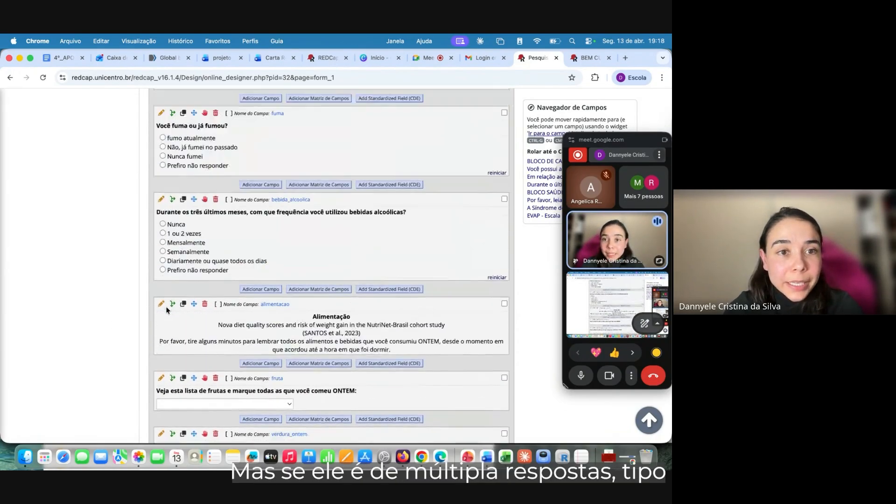
scroll(167, 310, "up", 8)
scroll(167, 310, "down", 2)
scroll(166, 308, "up", 8)
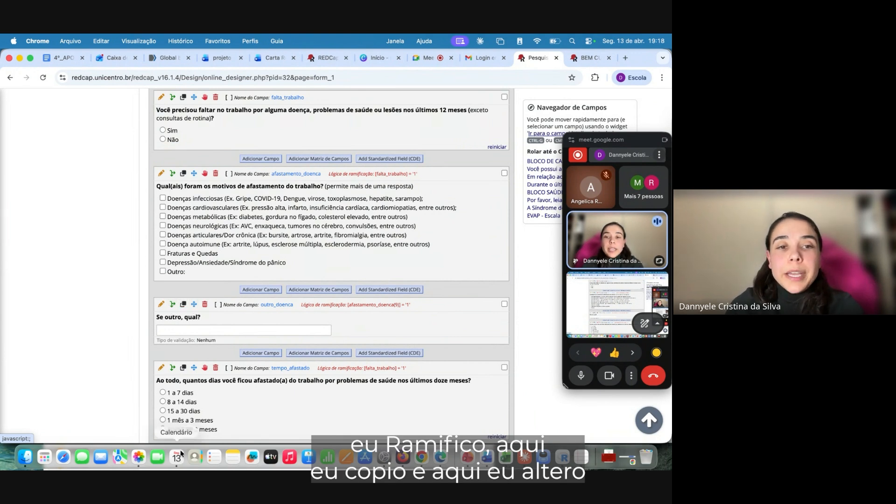
Confirm and save outro_doenca's branching logic as [afastamento_doenca(9)] = '1'.
left_click(173, 306)
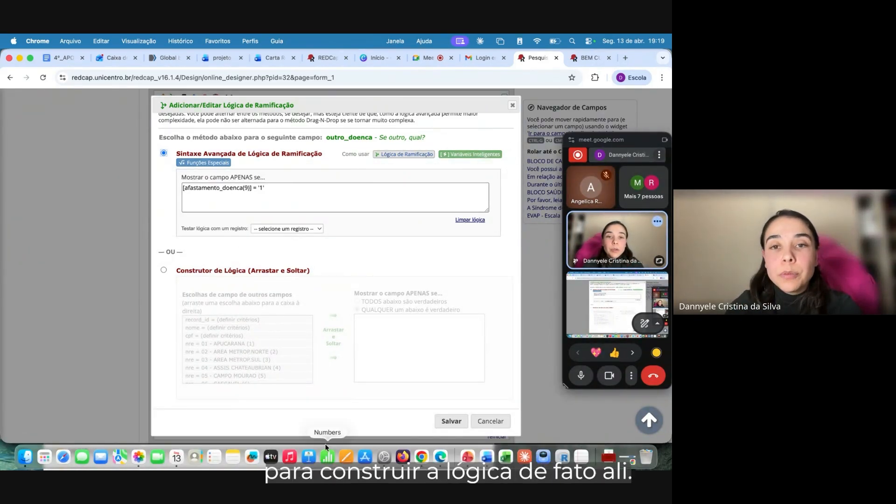
left_click(451, 422)
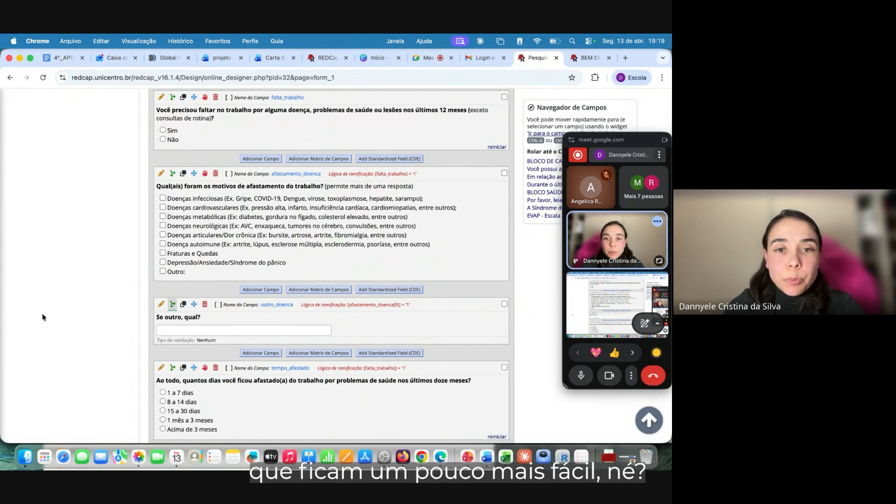
scroll(42, 318, "down", 5)
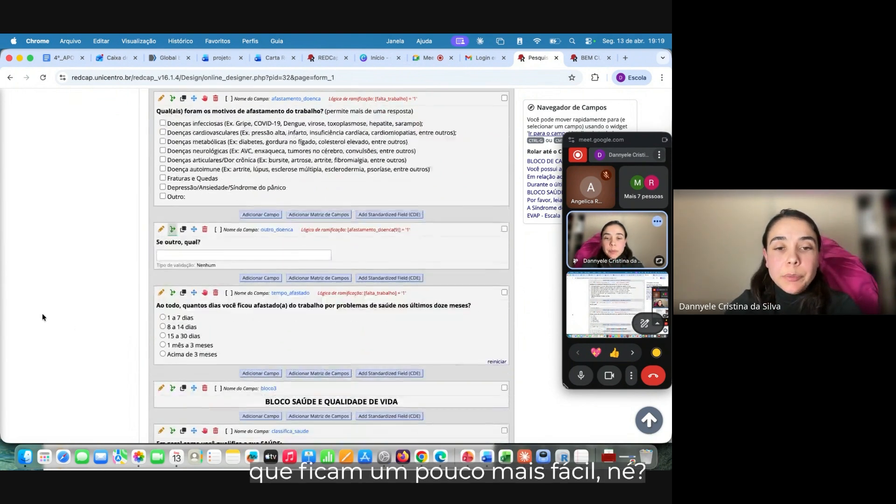
scroll(42, 315, "down", 15)
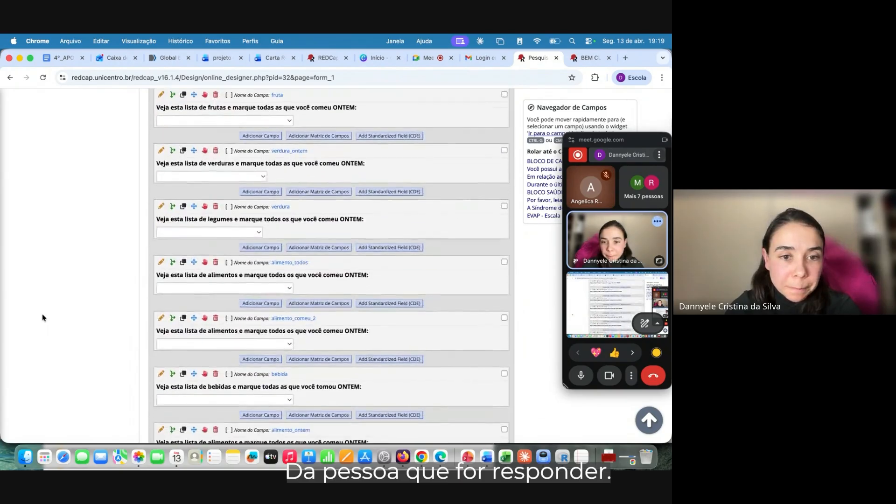
scroll(42, 313, "down", 20)
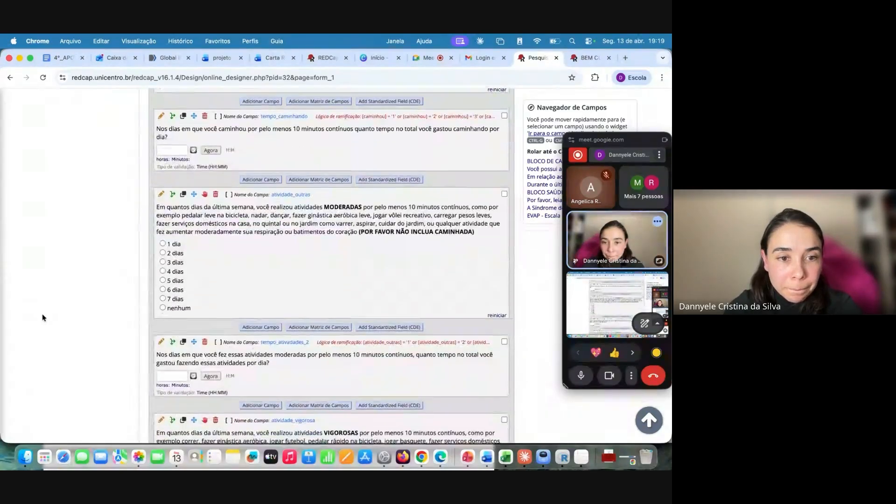
scroll(42, 314, "down", 15)
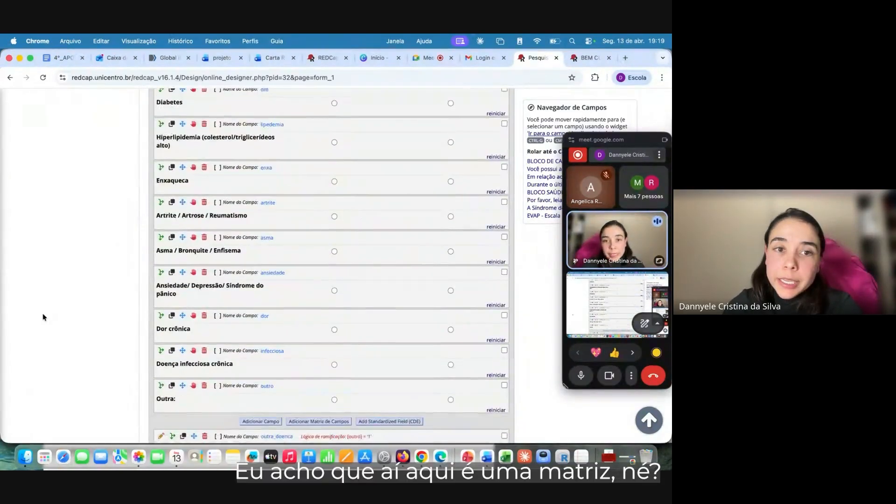
scroll(249, 216, "up", 3)
scroll(249, 216, "up", 5)
scroll(353, 246, "down", 2)
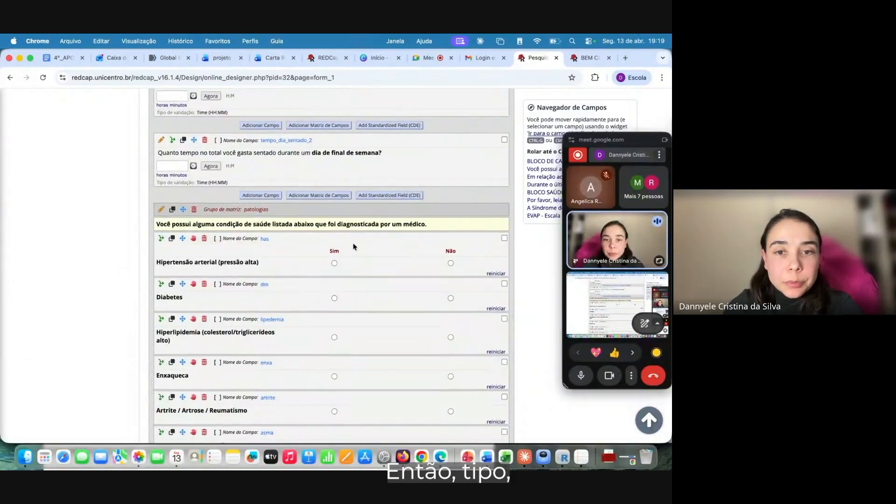
scroll(300, 343, "down", 15)
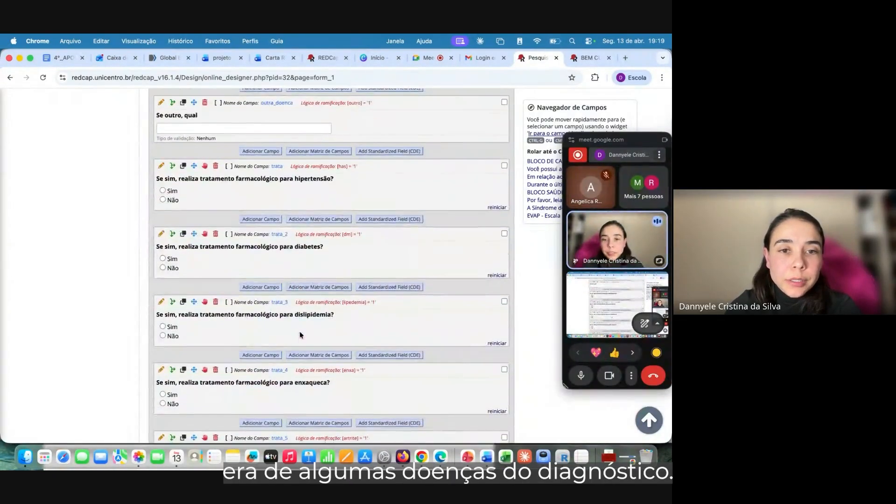
scroll(301, 335, "down", 20)
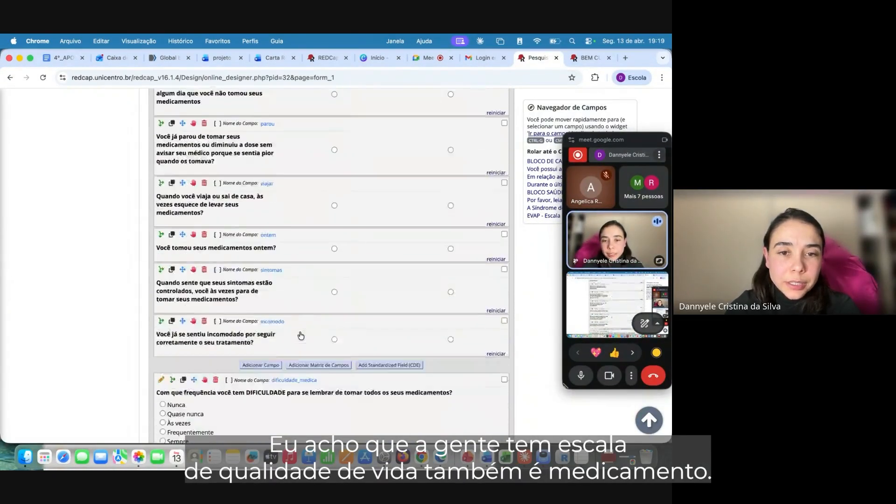
scroll(300, 334, "up", 3)
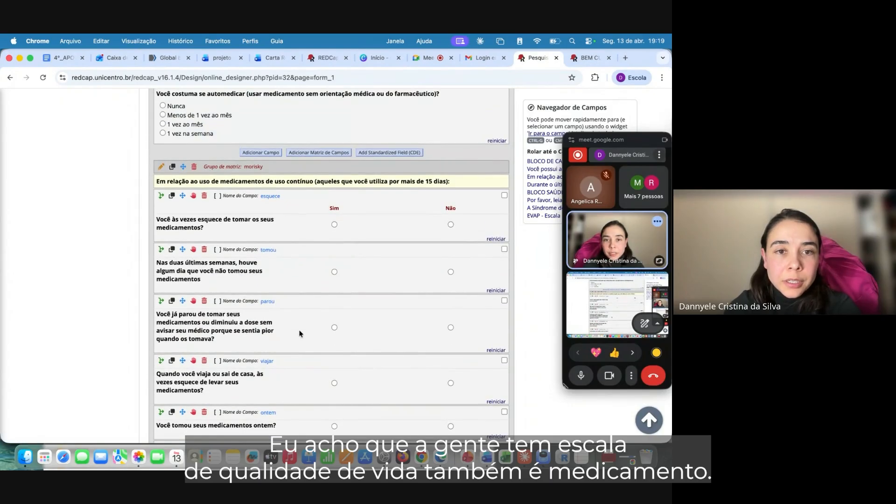
scroll(253, 351, "down", 1)
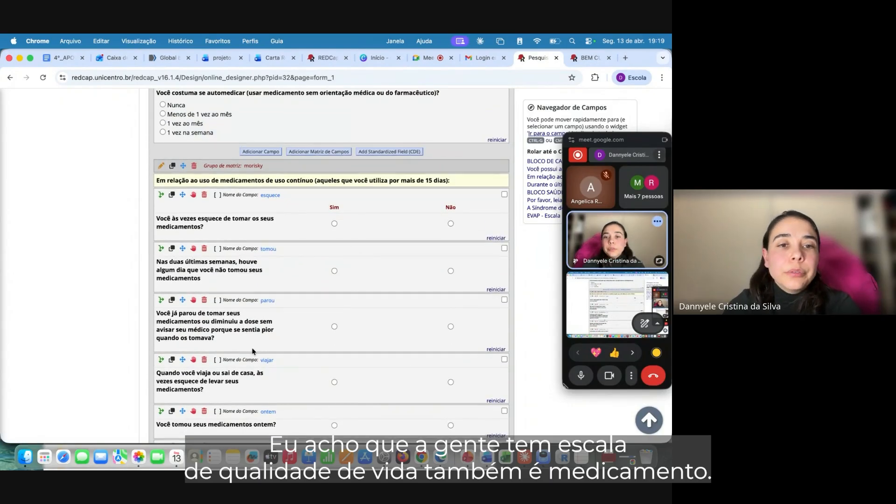
scroll(252, 351, "down", 7)
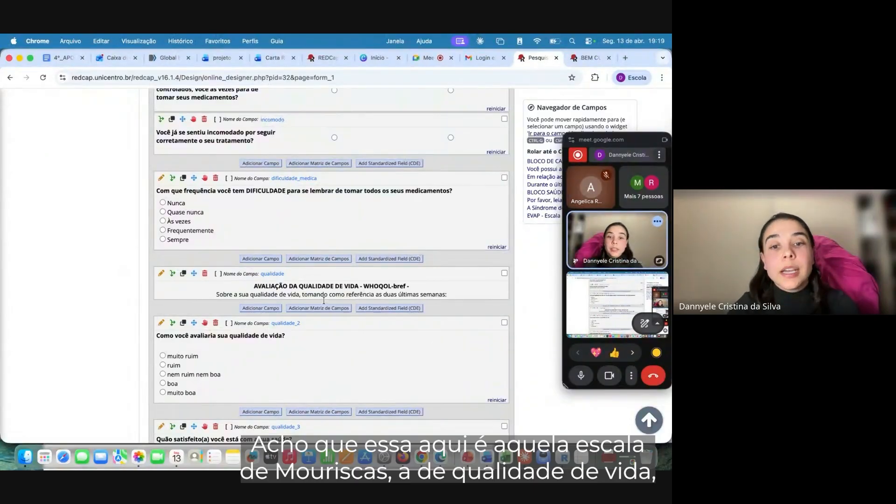
scroll(365, 321, "down", 3)
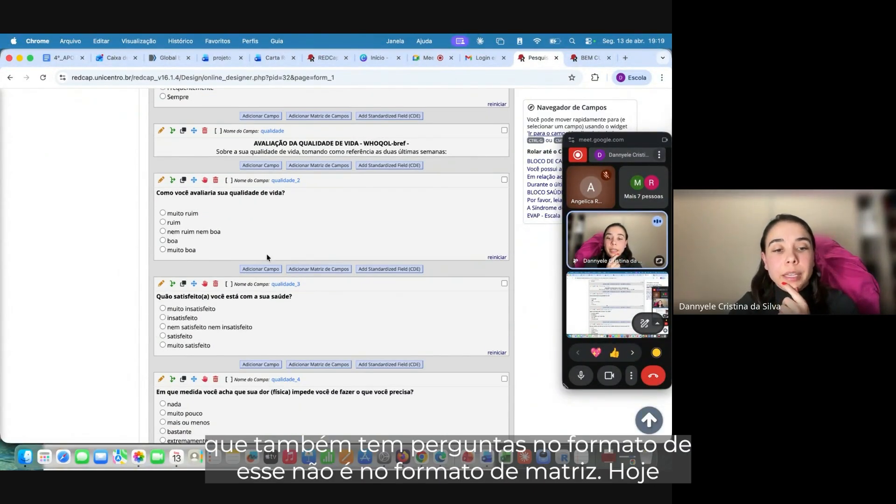
scroll(267, 254, "down", 12)
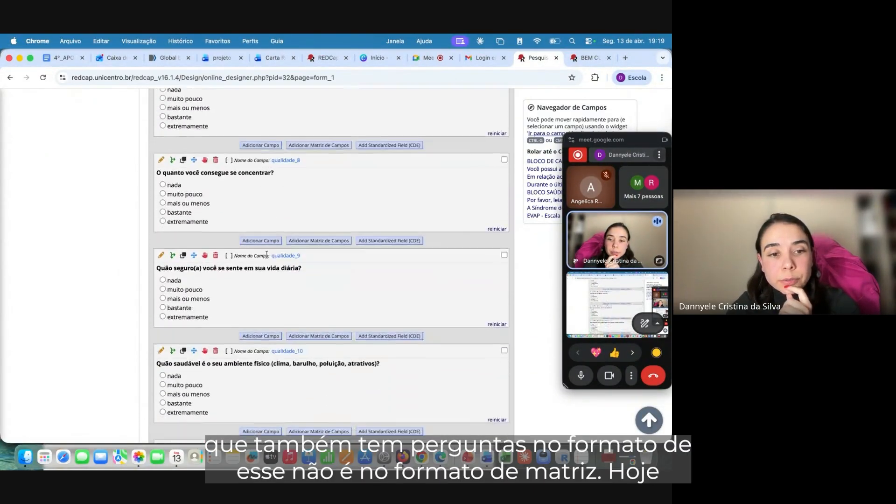
scroll(267, 254, "down", 6)
scroll(275, 273, "down", 4)
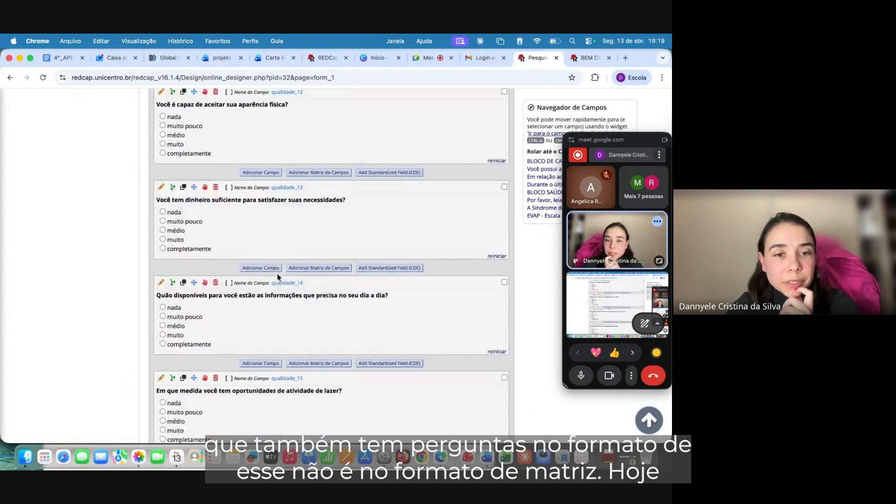
scroll(277, 277, "down", 14)
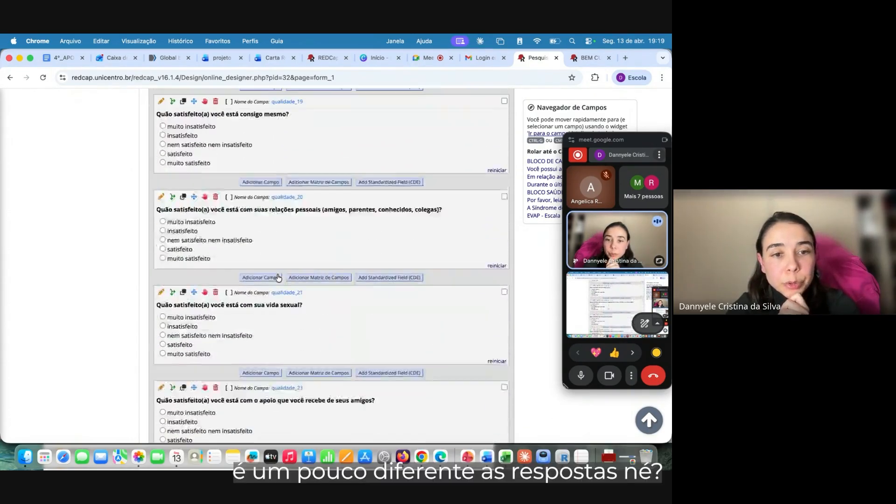
scroll(278, 277, "down", 15)
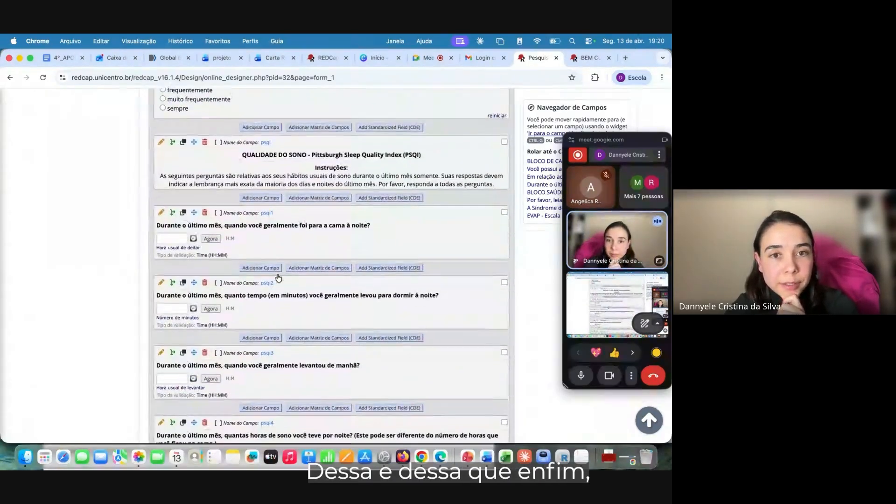
scroll(279, 277, "down", 1)
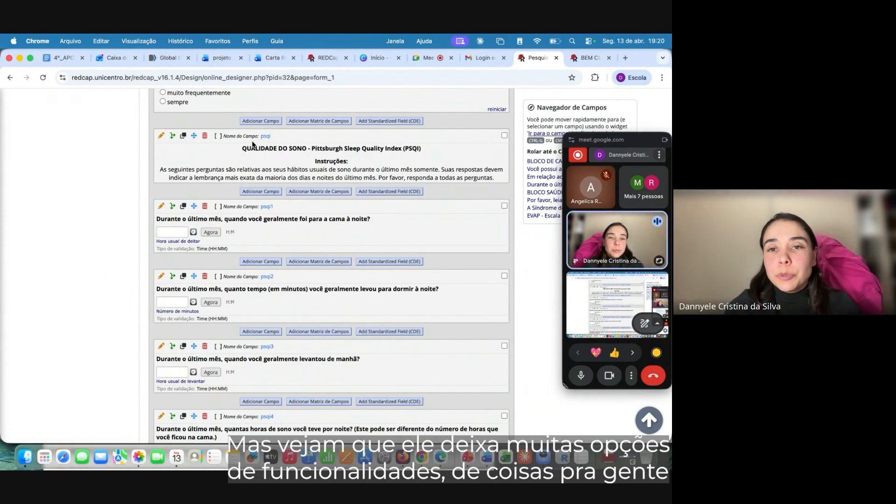
scroll(252, 144, "up", 2)
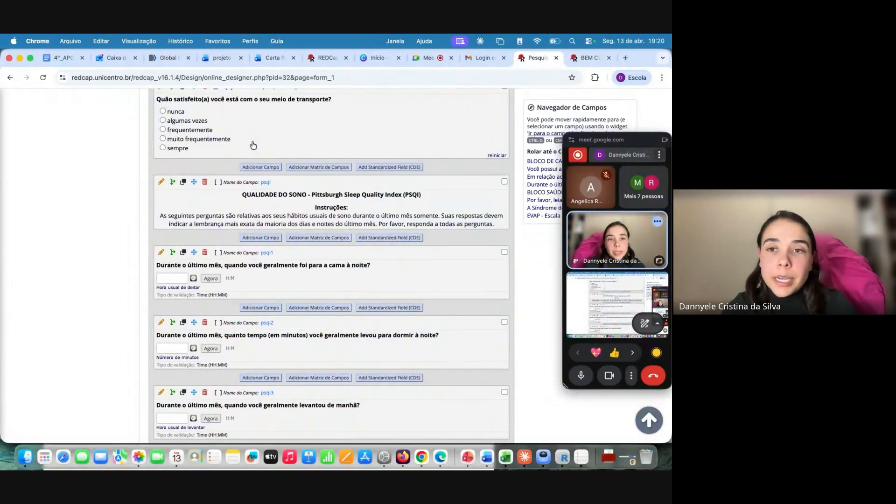
scroll(253, 145, "up", 15)
scroll(253, 144, "up", 20)
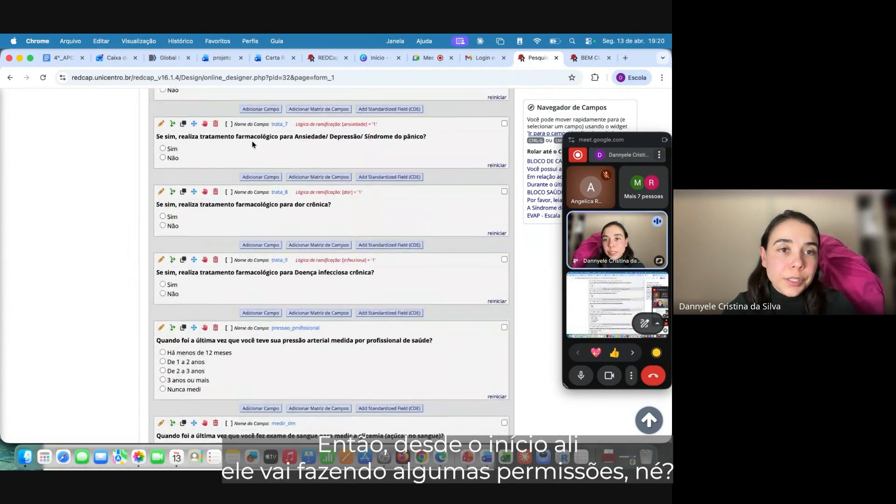
scroll(252, 145, "up", 15)
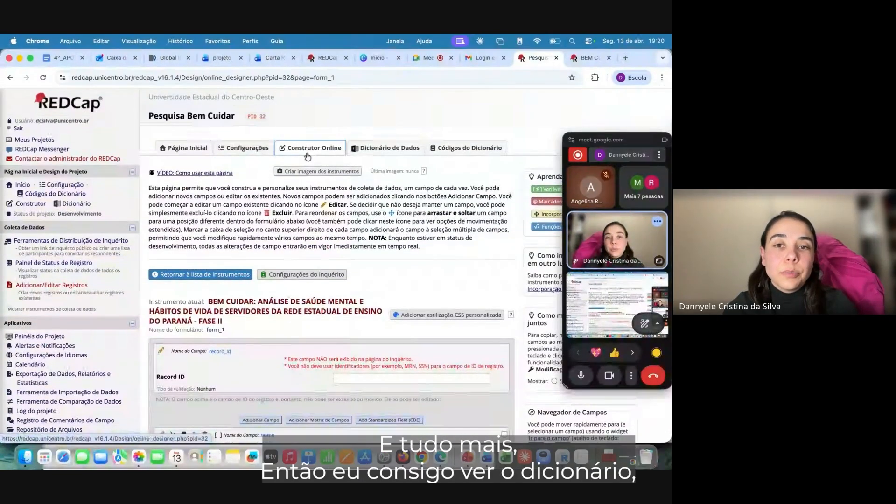
Download the current data dictionary, then switch to the Einstein REDCap My Projects list.
left_click(369, 150)
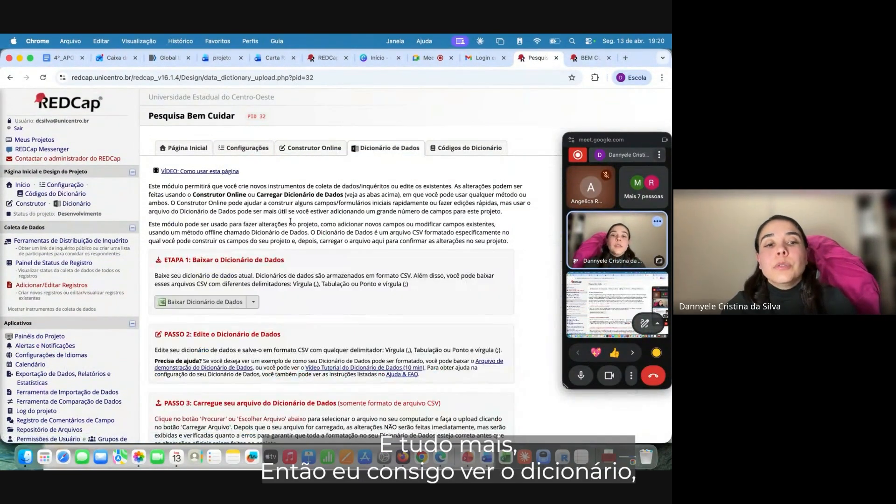
left_click(214, 303)
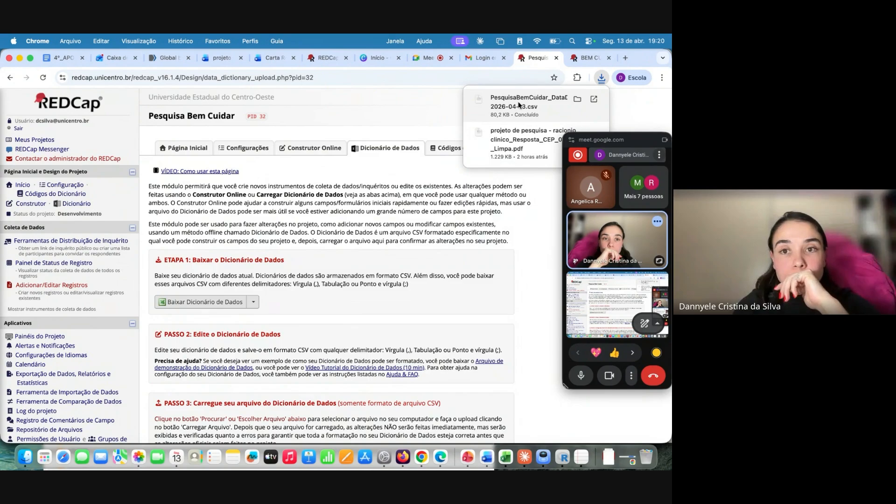
left_click(324, 57)
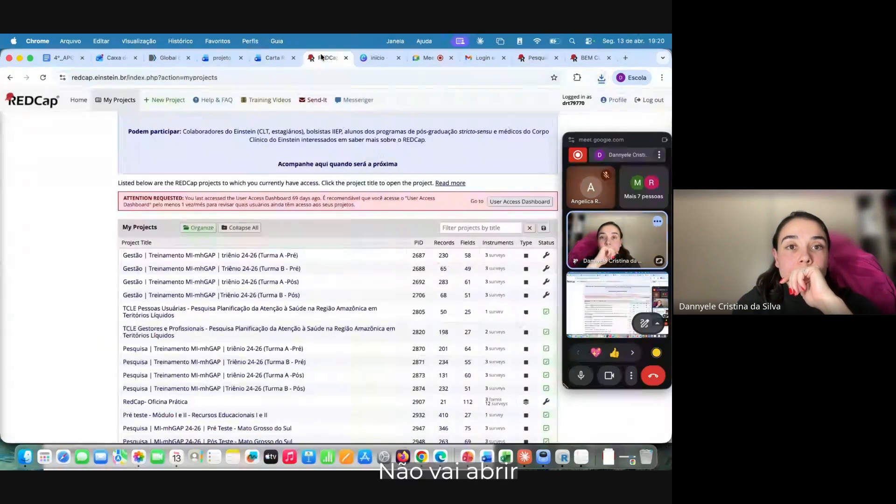
Open the 'Pesquisa | MI-mhGAP 24-26 |Pré Teste - MT' project from My Projects.
scroll(246, 266, "down", 5)
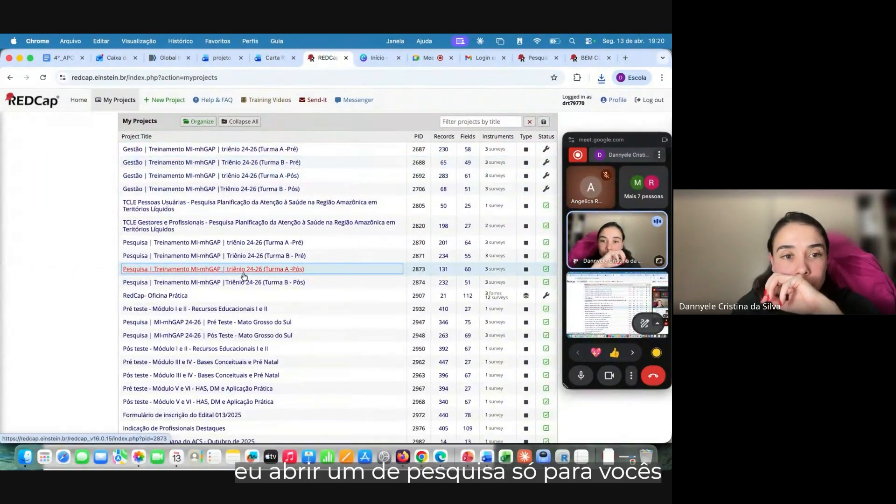
scroll(244, 277, "down", 2)
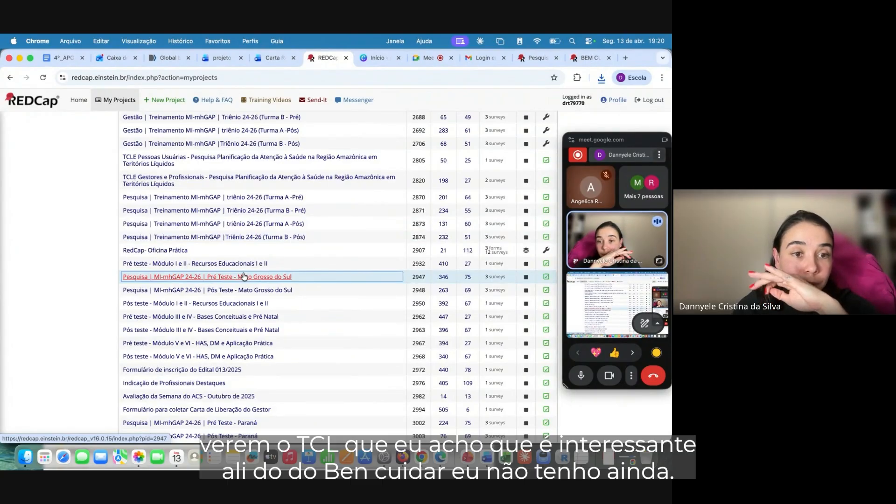
scroll(244, 276, "down", 5)
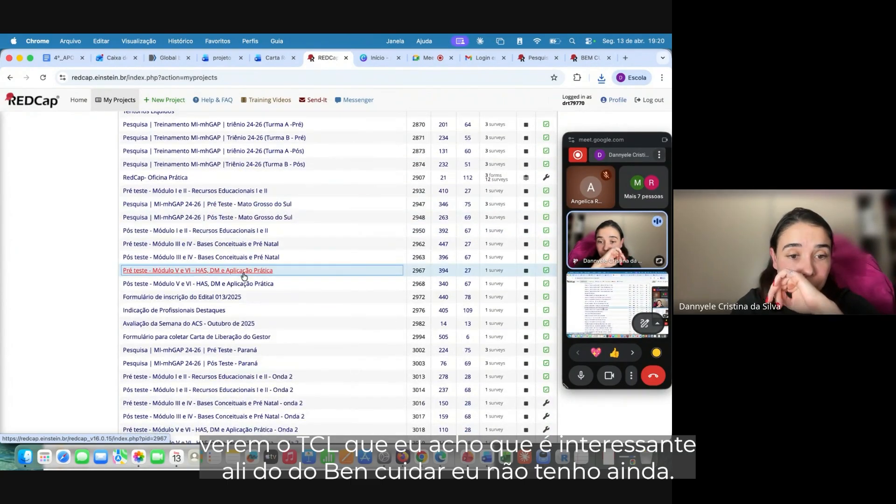
scroll(243, 276, "down", 4)
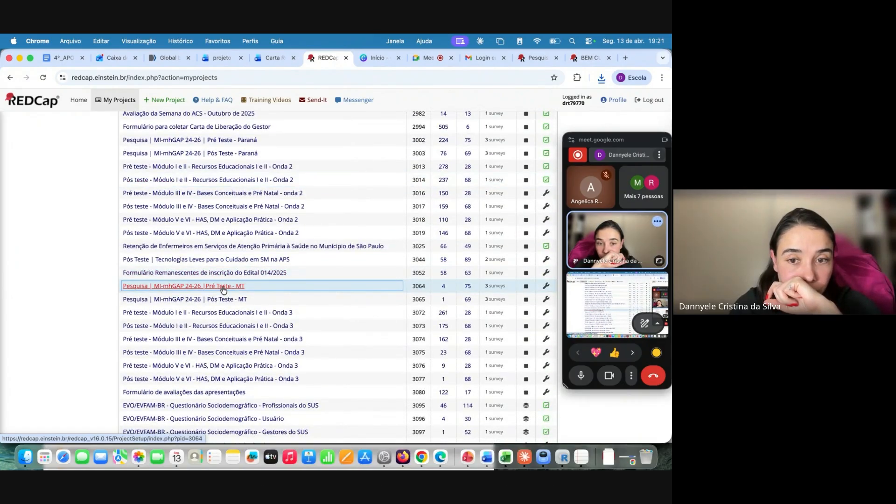
left_click(223, 287)
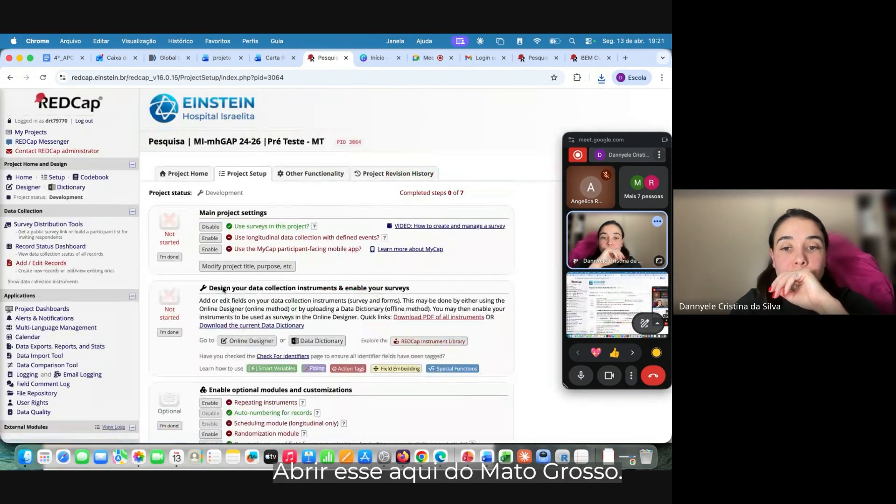
Open the 'Apresentação e aspectos éticos' instrument in the project's Designer.
left_click(28, 187)
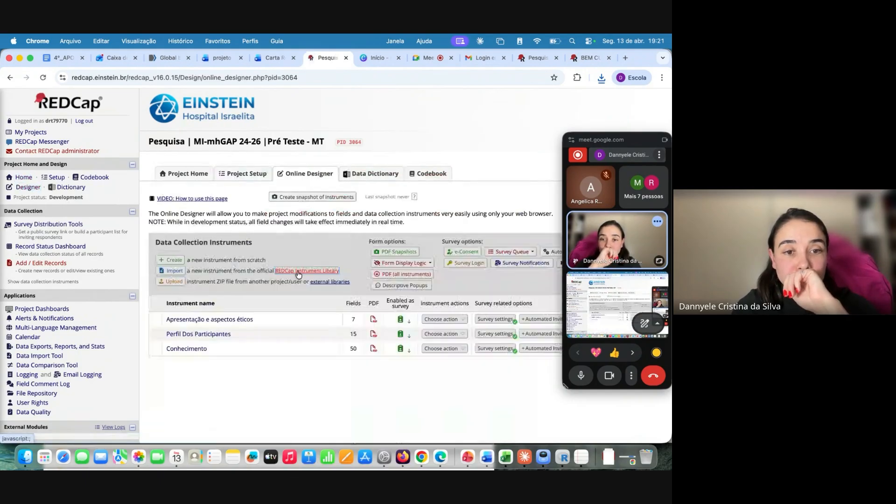
left_click(226, 319)
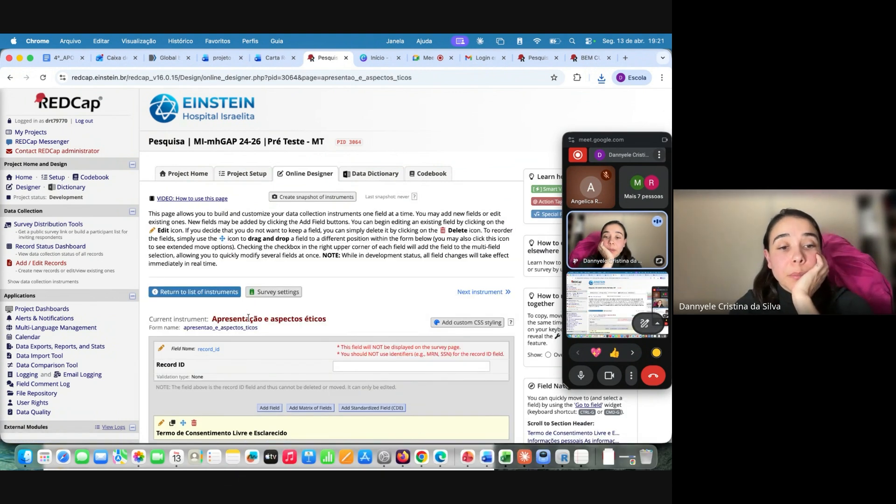
Scroll through the consent instrument's fields and highlight the CPF field's CPF (BR) validation.
scroll(248, 318, "down", 6)
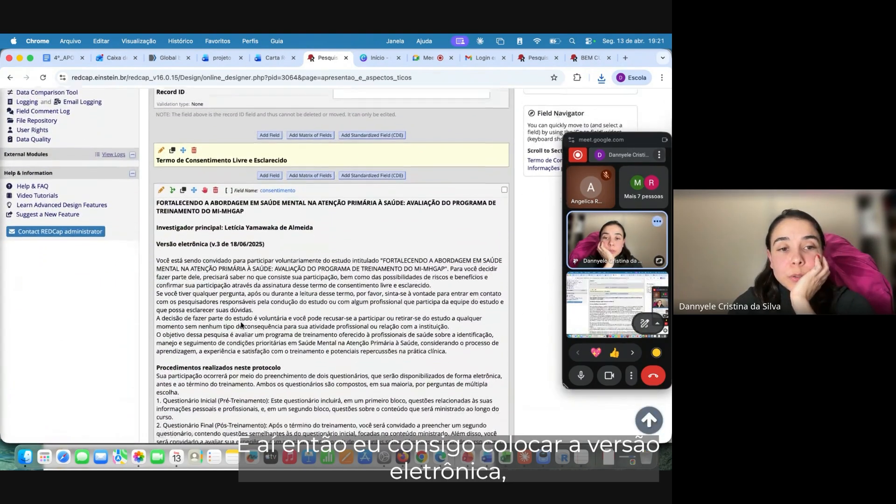
scroll(242, 325, "down", 1)
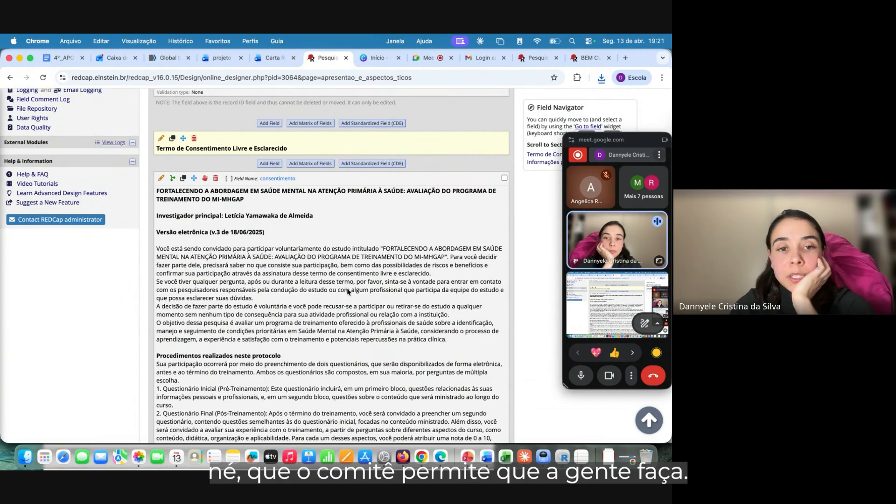
scroll(205, 324, "down", 20)
scroll(205, 324, "up", 6)
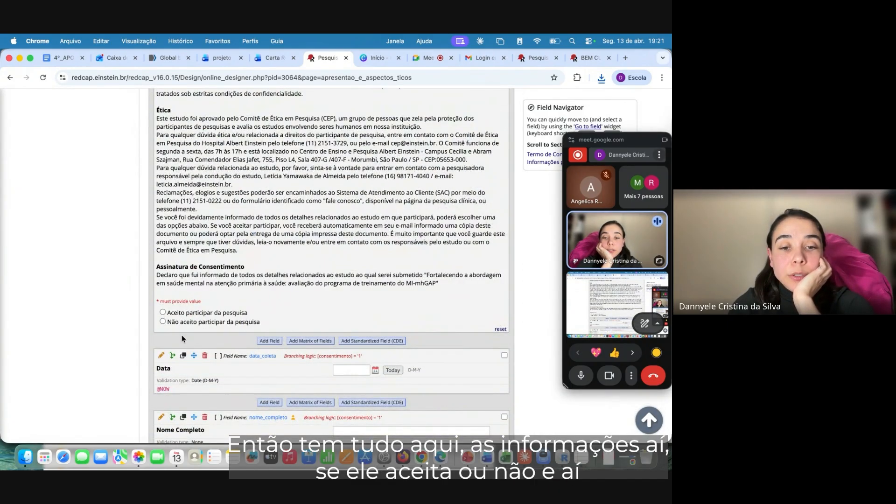
scroll(182, 338, "down", 3)
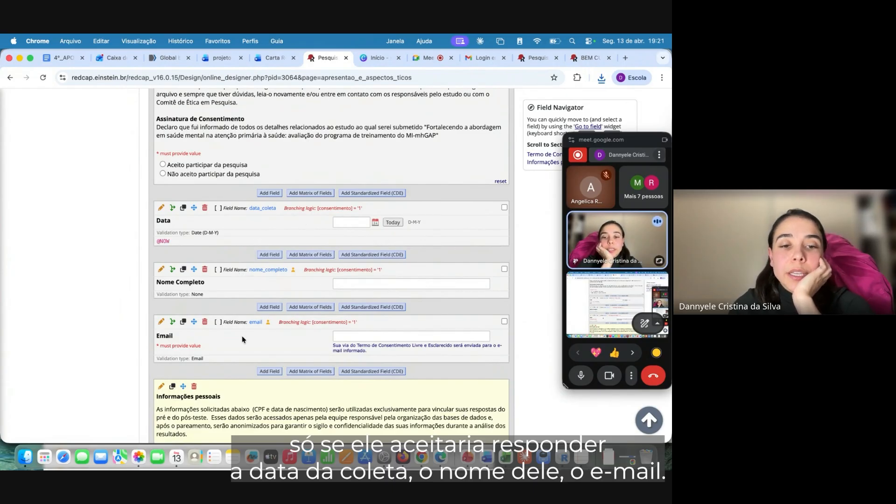
scroll(242, 339, "down", 4)
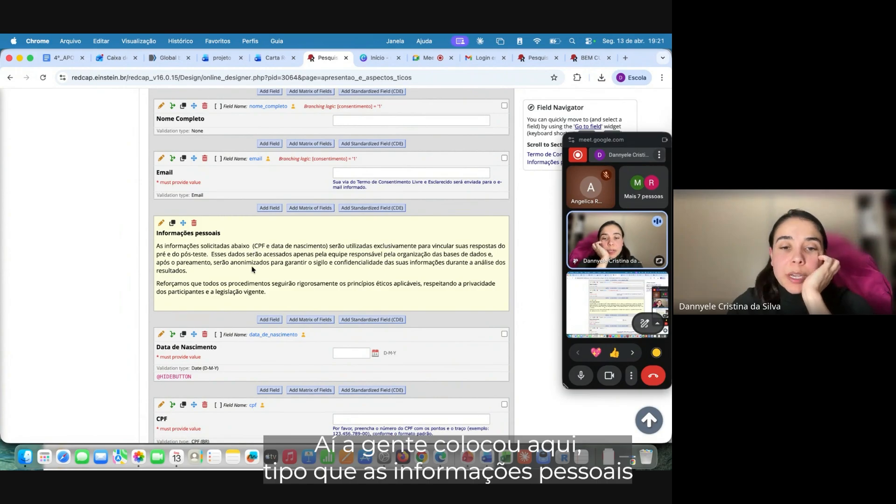
scroll(251, 269, "down", 1)
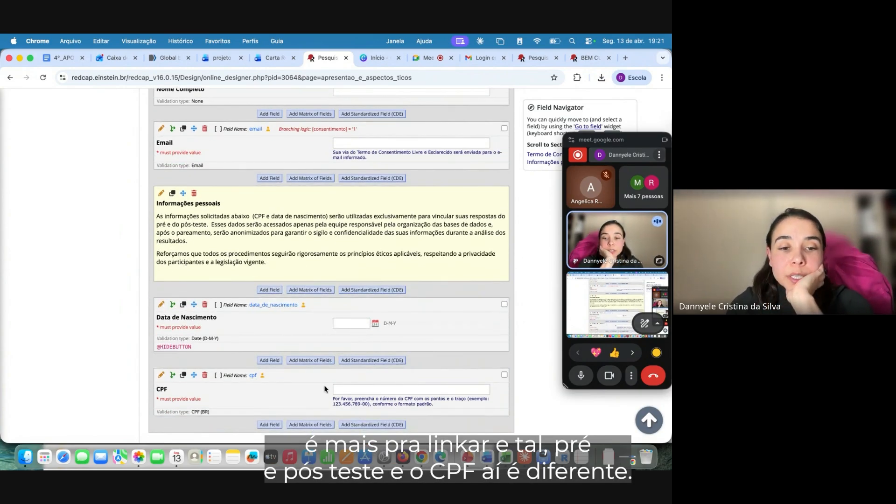
scroll(239, 405, "down", 2)
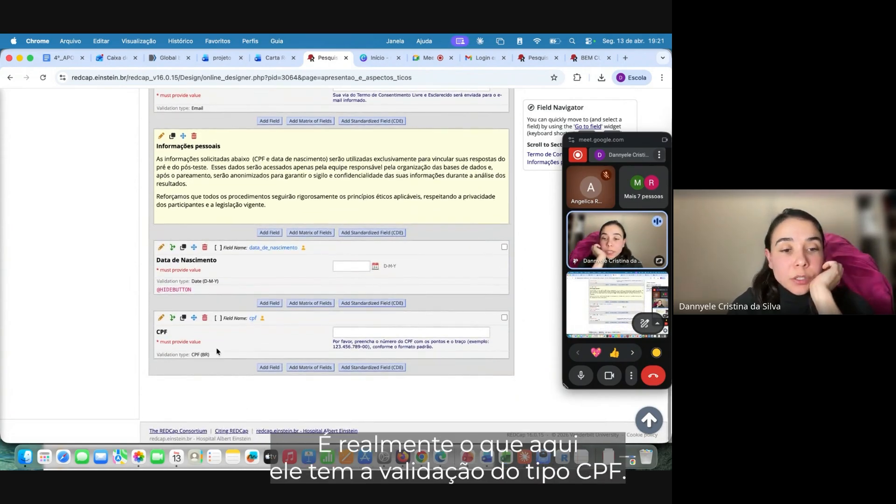
triple_click(155, 353)
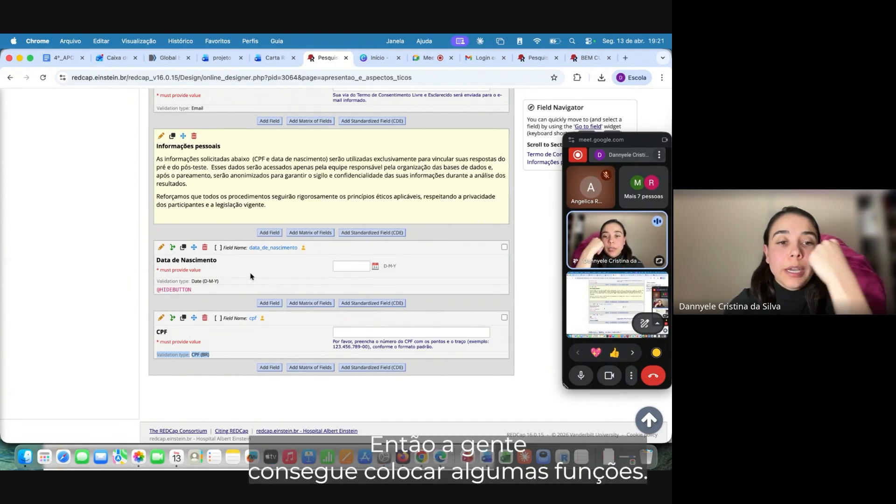
Return to the Bem Cuidar survey showing the filled birth date and idade calculated as 33.
scroll(250, 276, "up", 10)
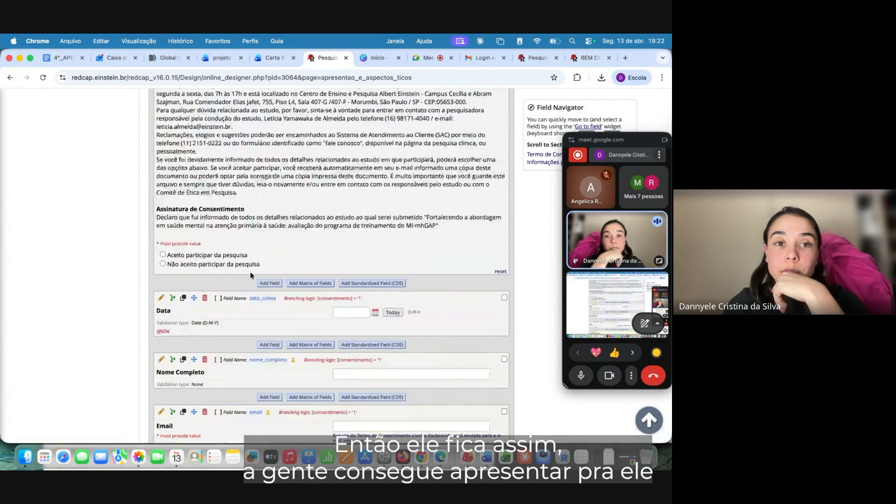
scroll(251, 292, "up", 8)
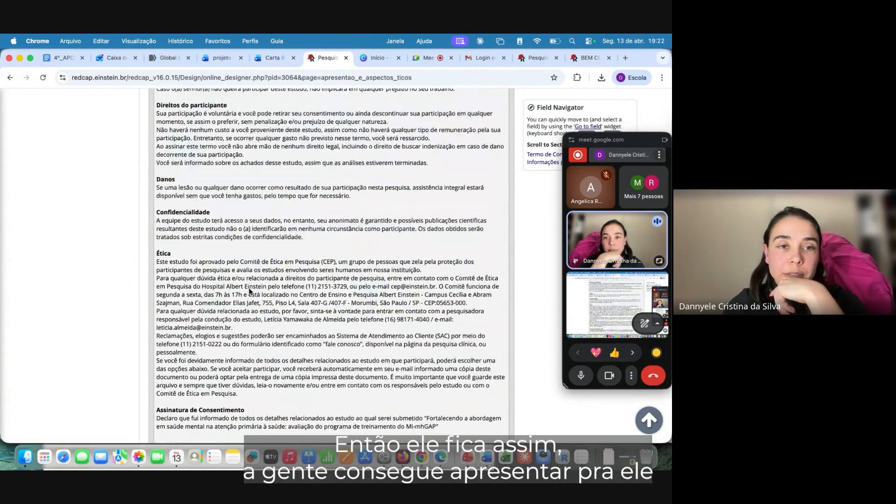
scroll(250, 292, "up", 10)
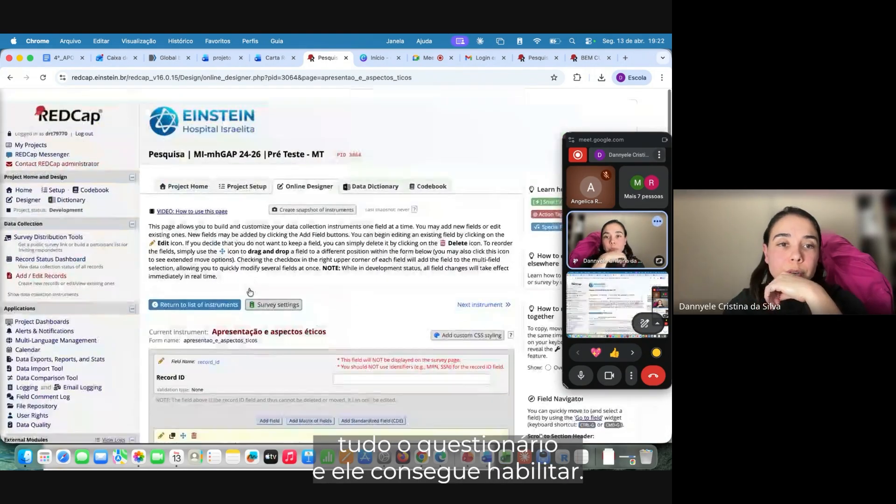
left_click(588, 58)
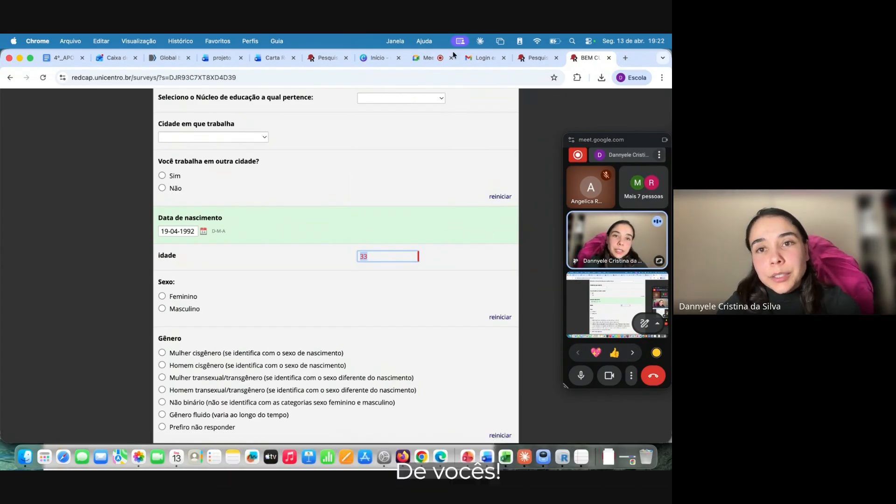
Stop sharing the REDCap screen in the Meet call with 'Parar compartilhamento'.
left_click(427, 58)
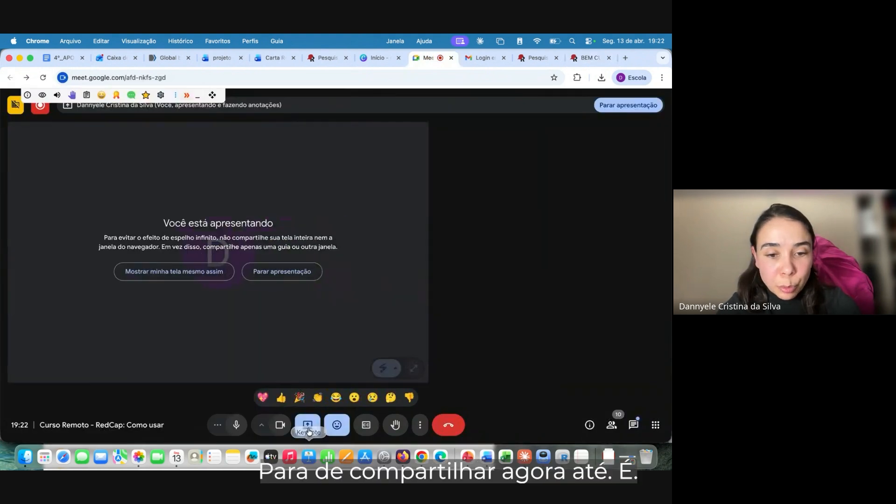
left_click(308, 428)
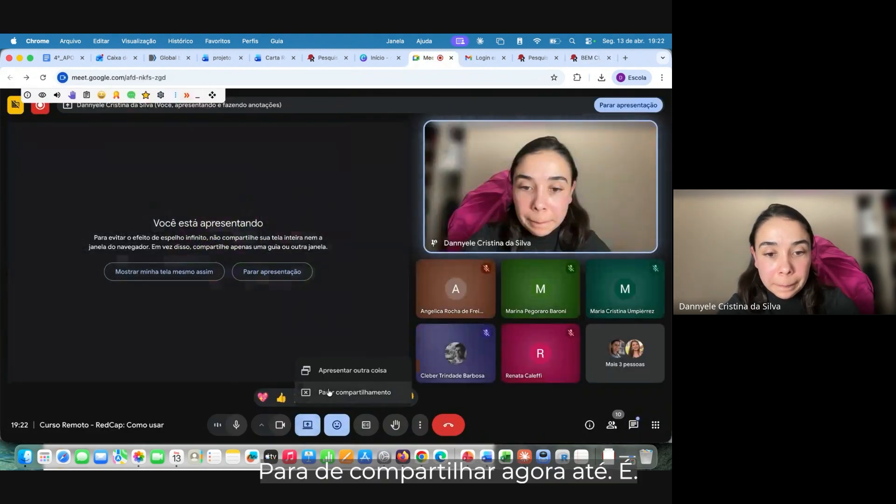
left_click(329, 392)
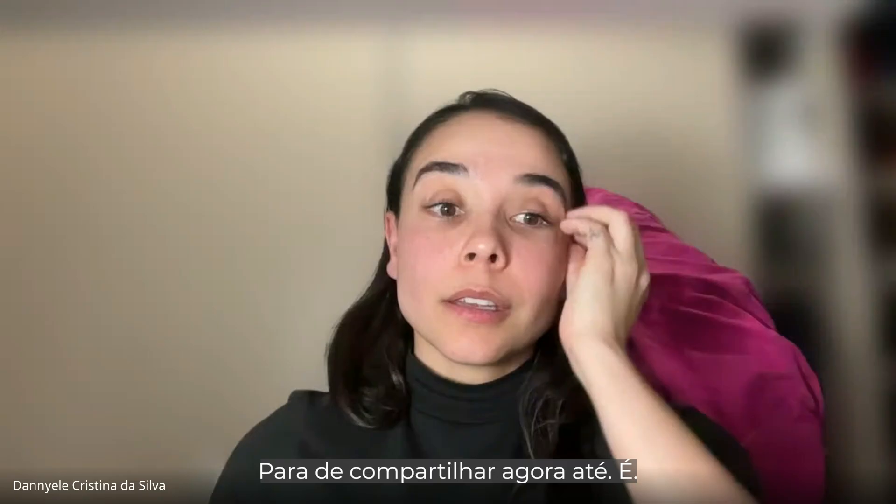